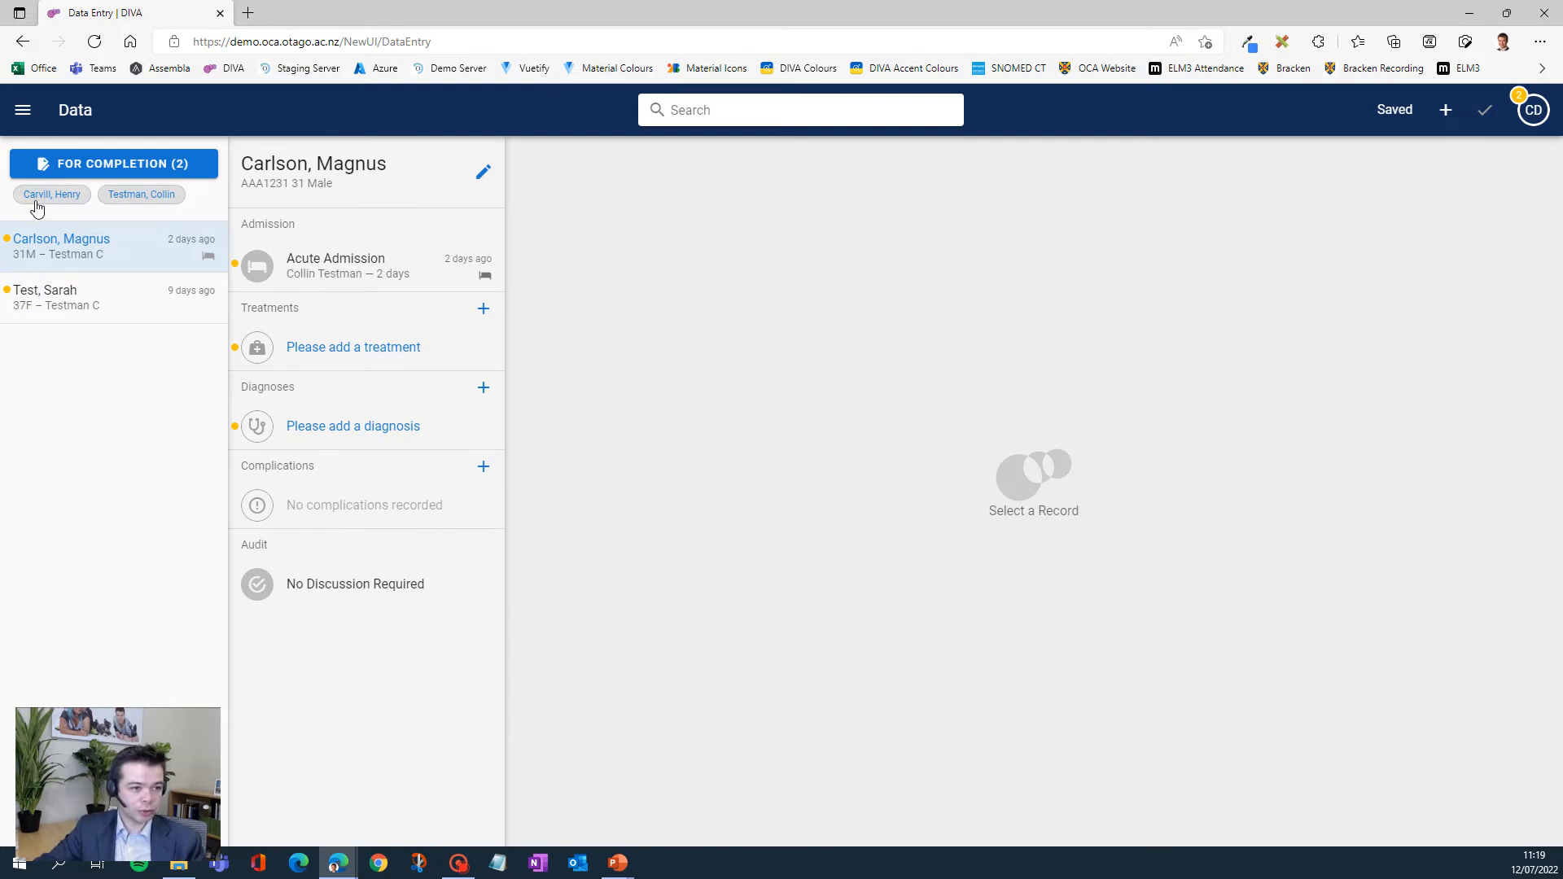
# Review the team leader options in the account settings, leaving the selection as it is.
pyautogui.click(1535, 111)
pyautogui.click(1376, 377)
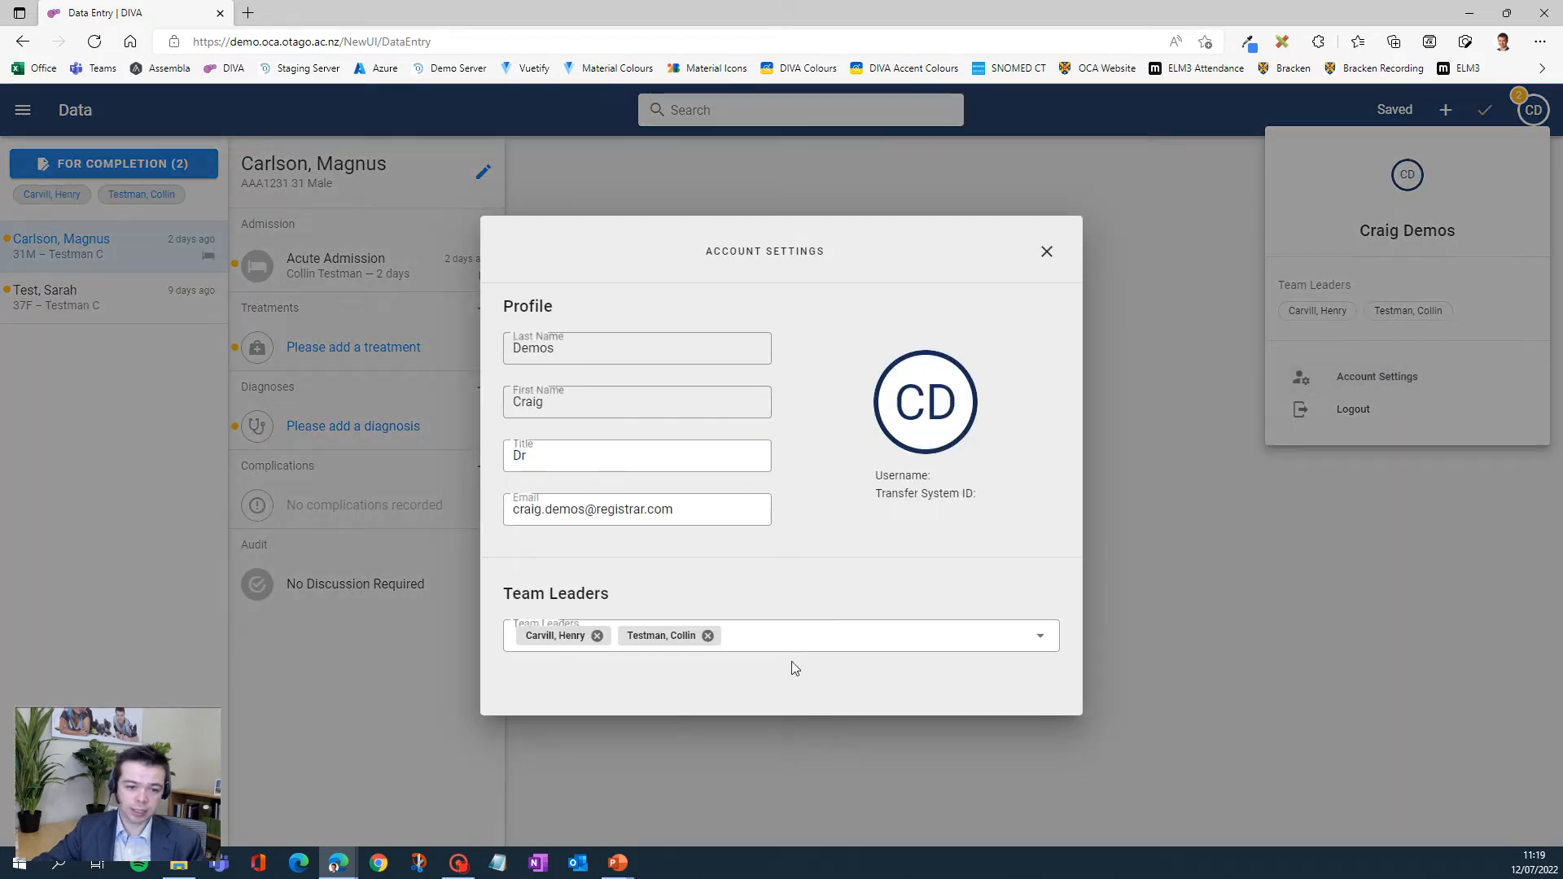
pyautogui.click(796, 639)
pyautogui.click(914, 673)
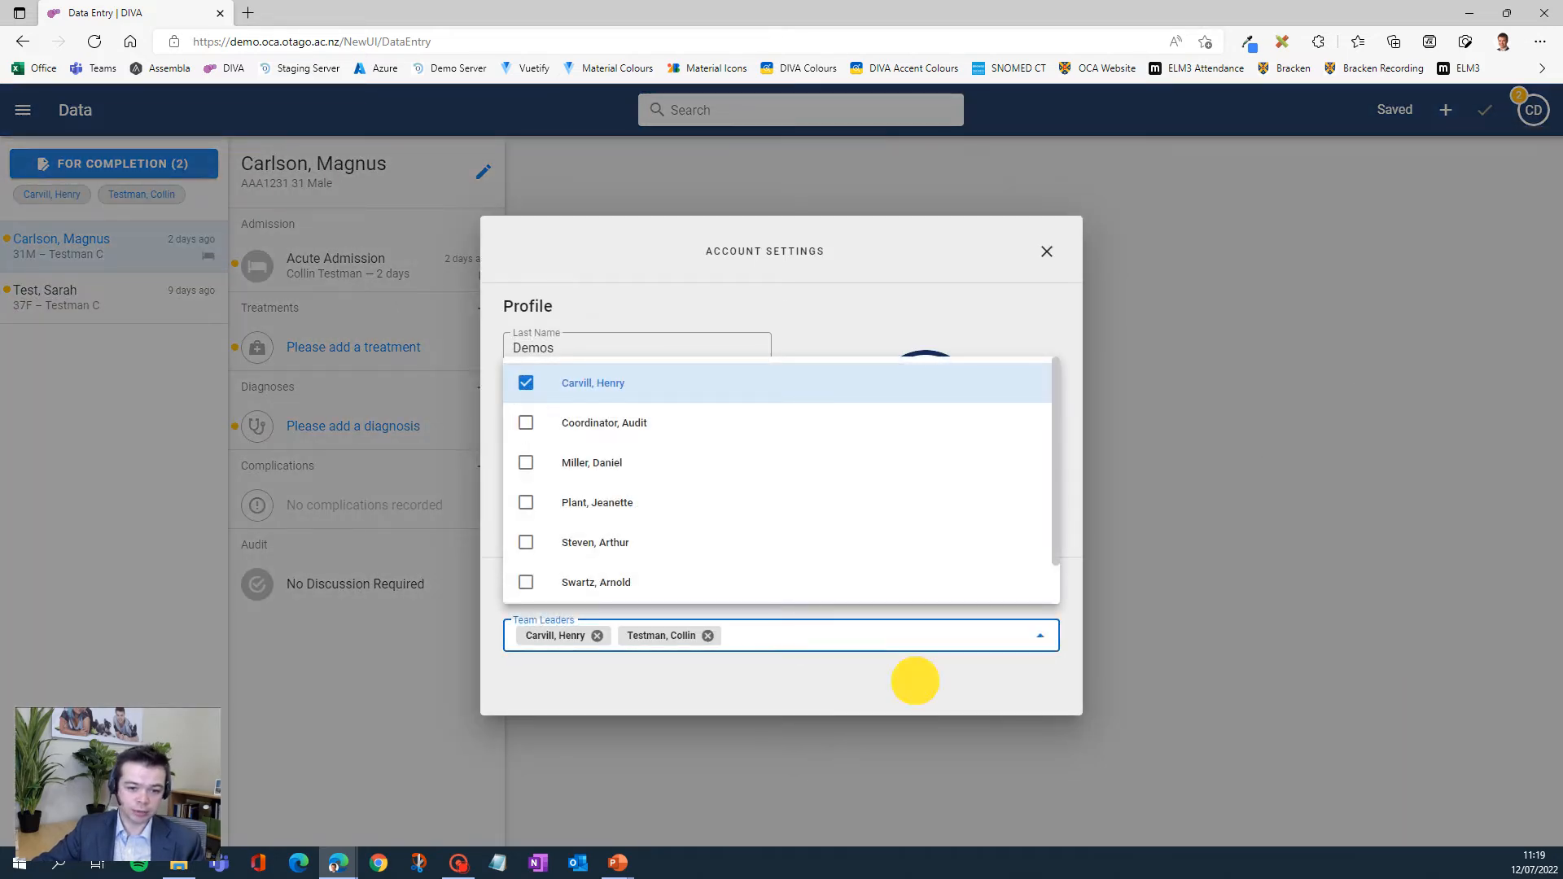
pyautogui.click(1047, 254)
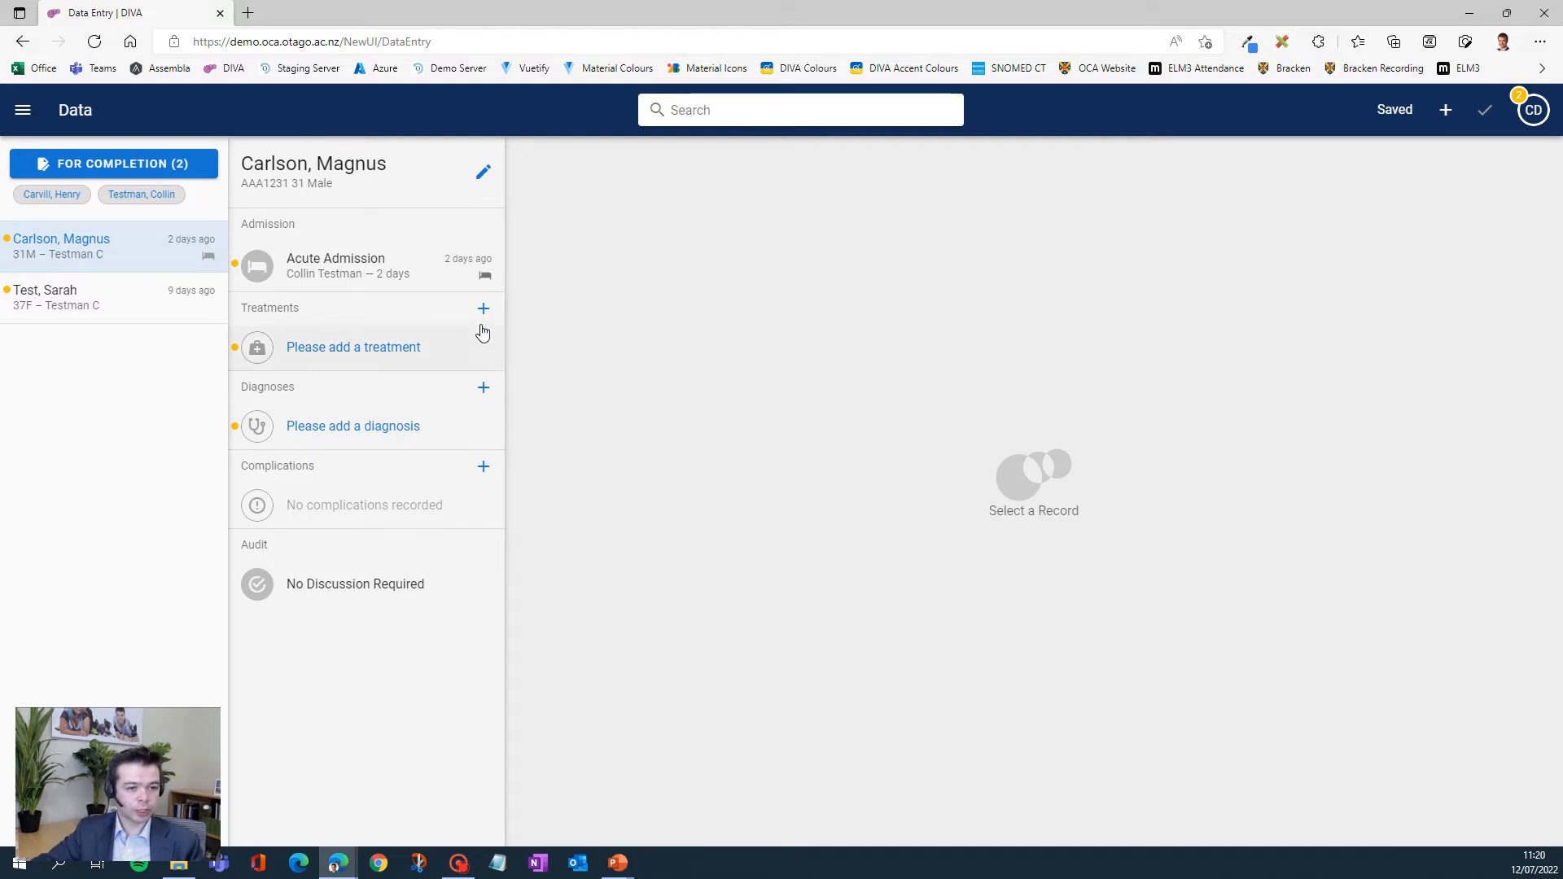
# Add an operative treatment to the selected patient's admission and set its ASA grade to ASA 3.
pyautogui.click(484, 314)
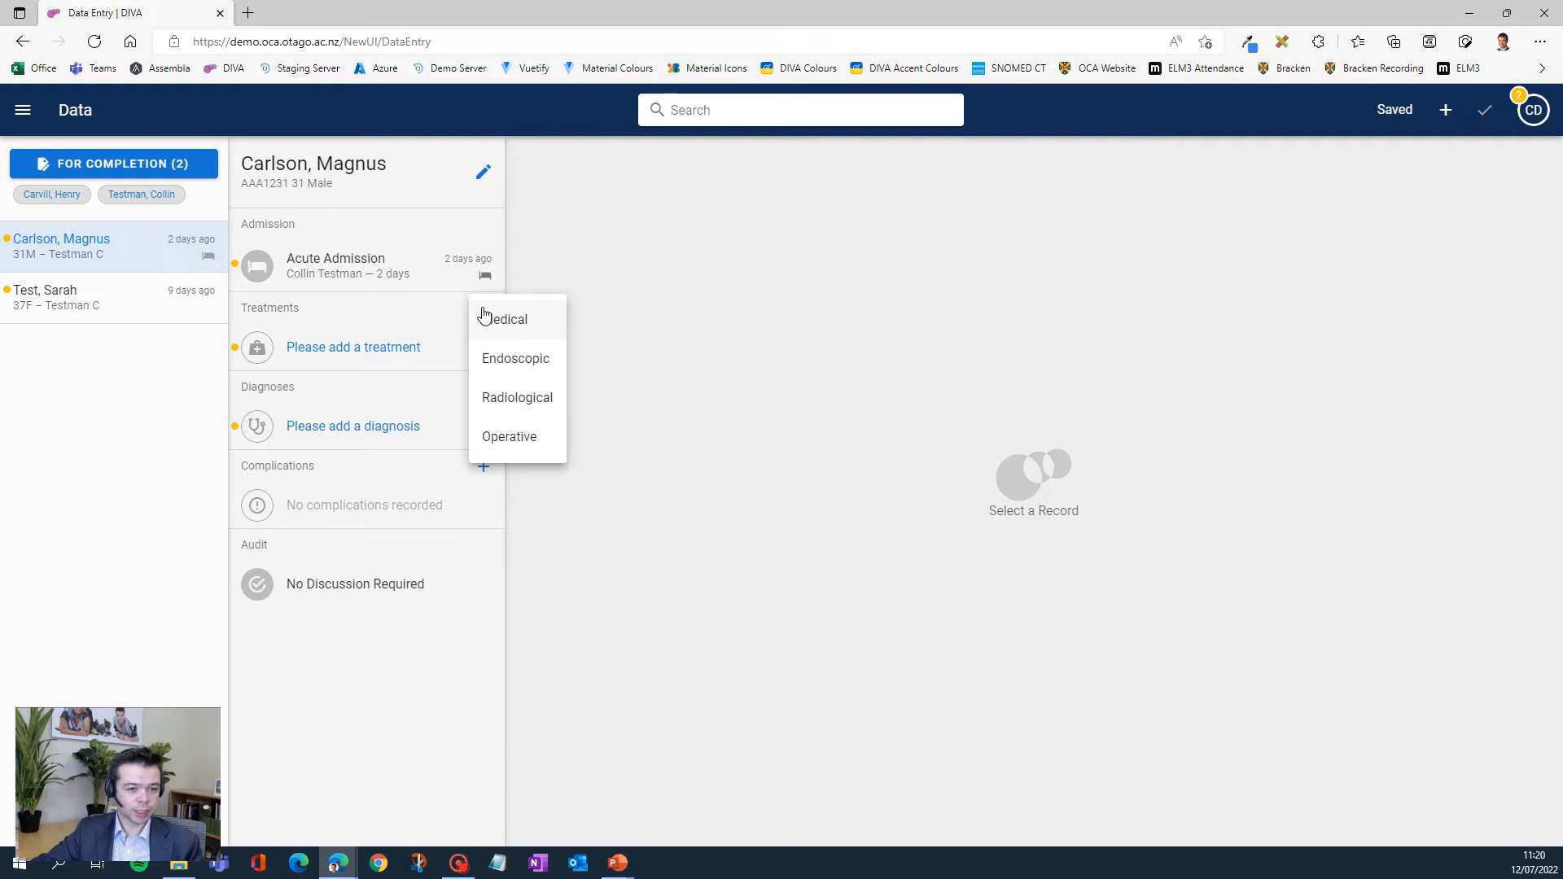
pyautogui.click(529, 438)
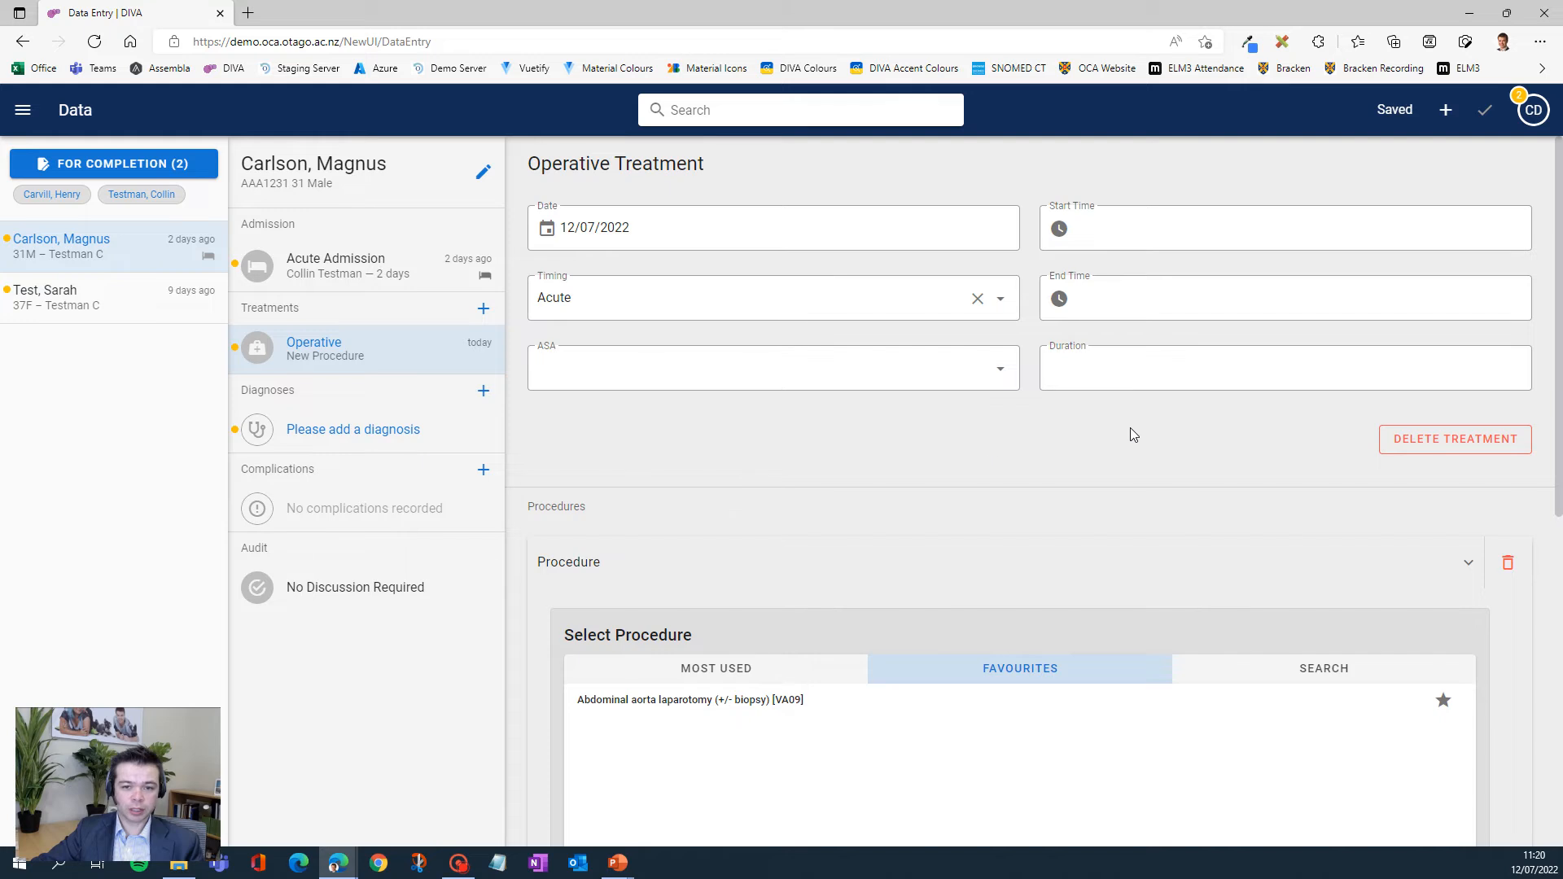
pyautogui.click(867, 381)
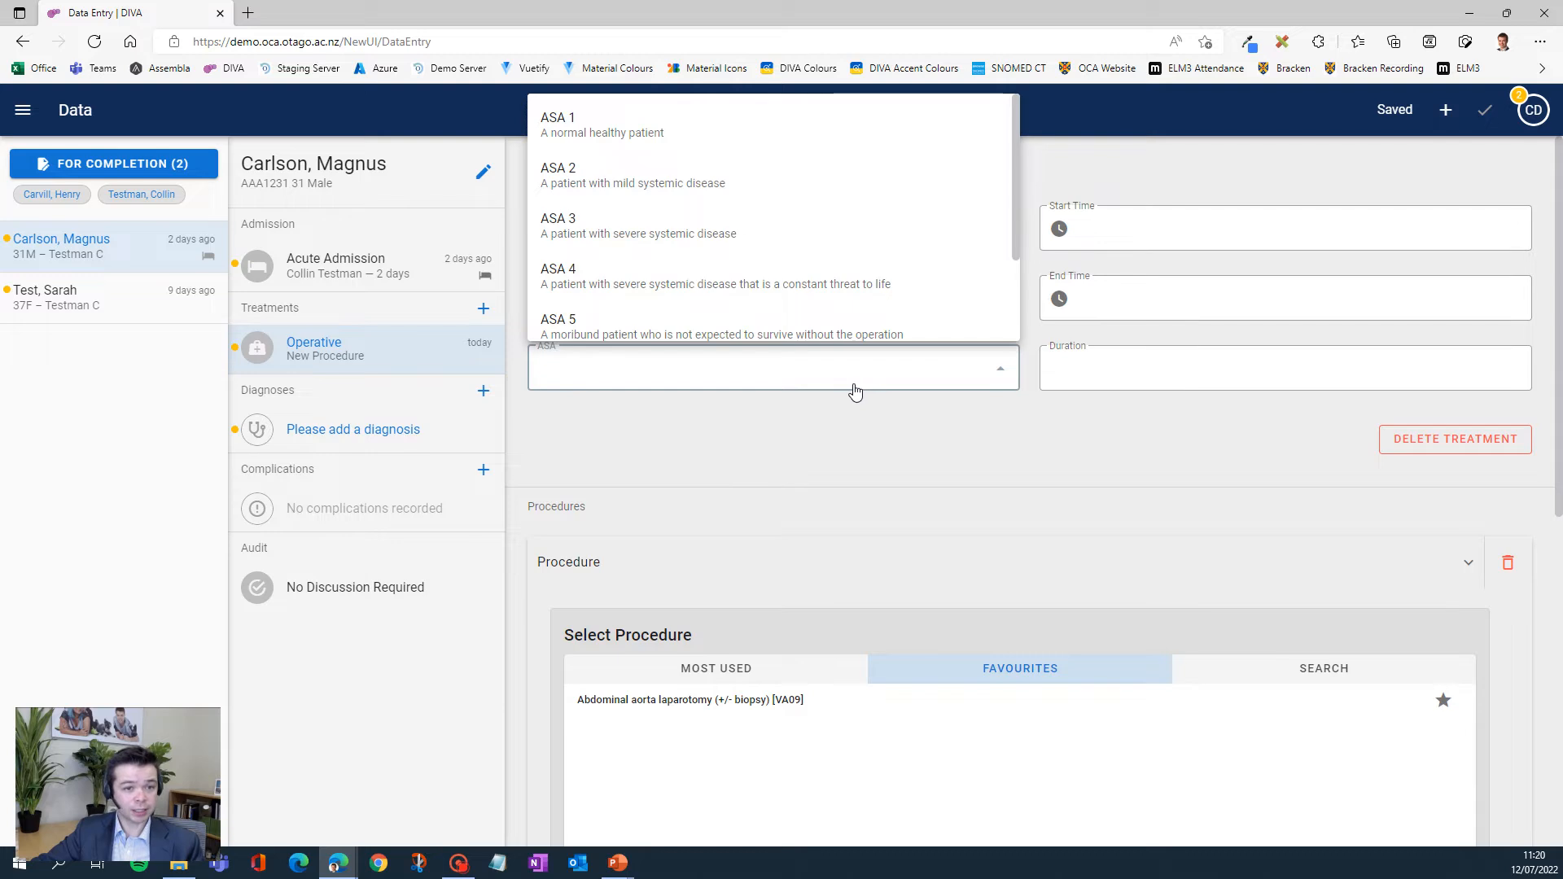
pyautogui.click(583, 241)
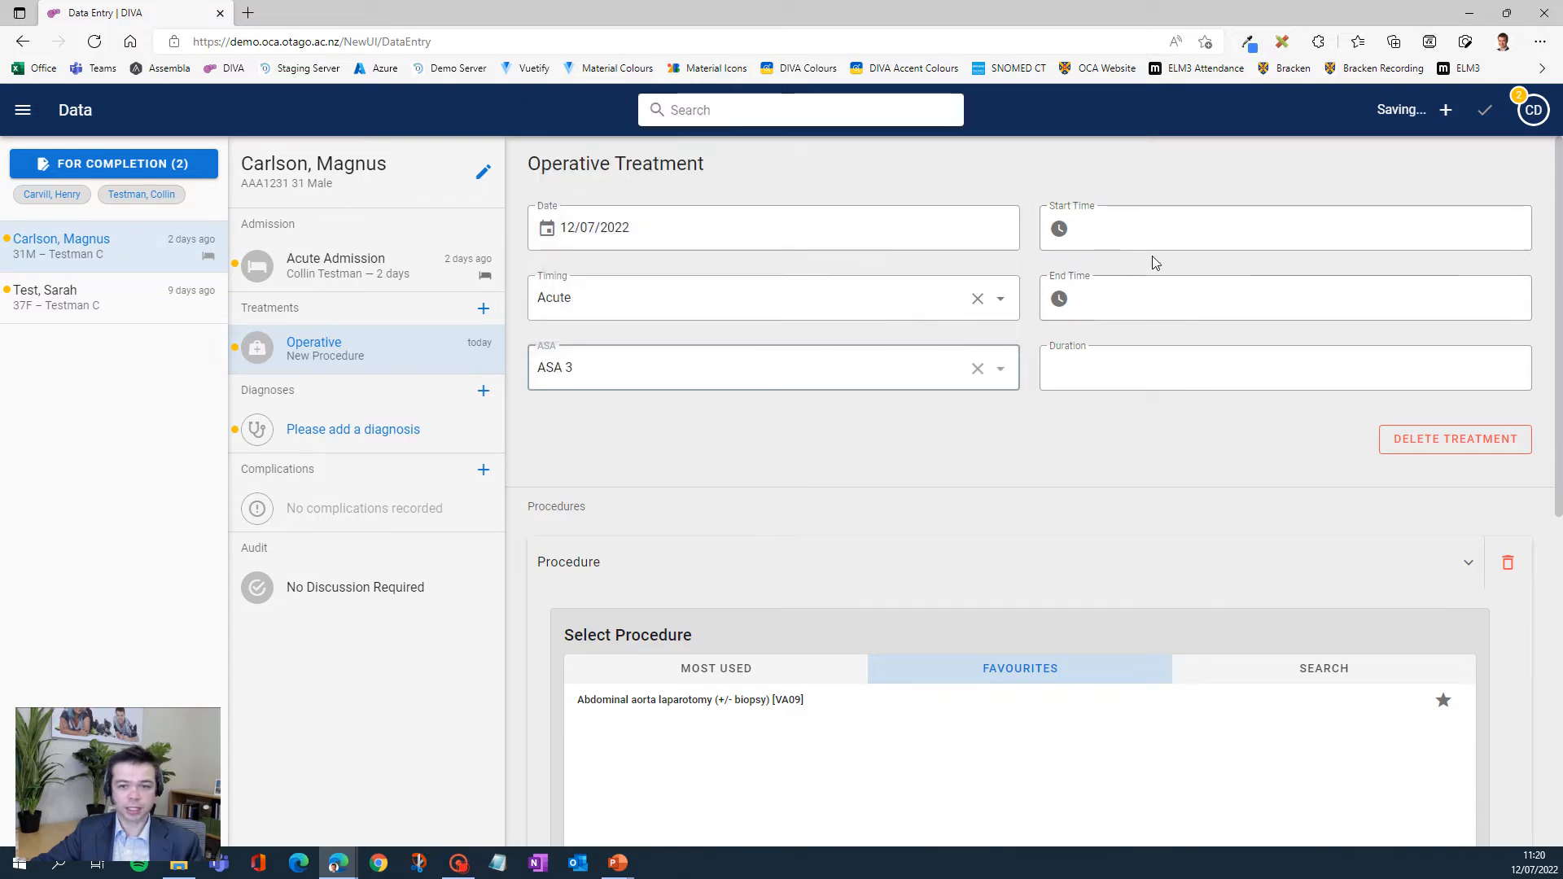
# Set the operative treatment's start time to 08:01 and its end time to 09:00.
pyautogui.click(1116, 232)
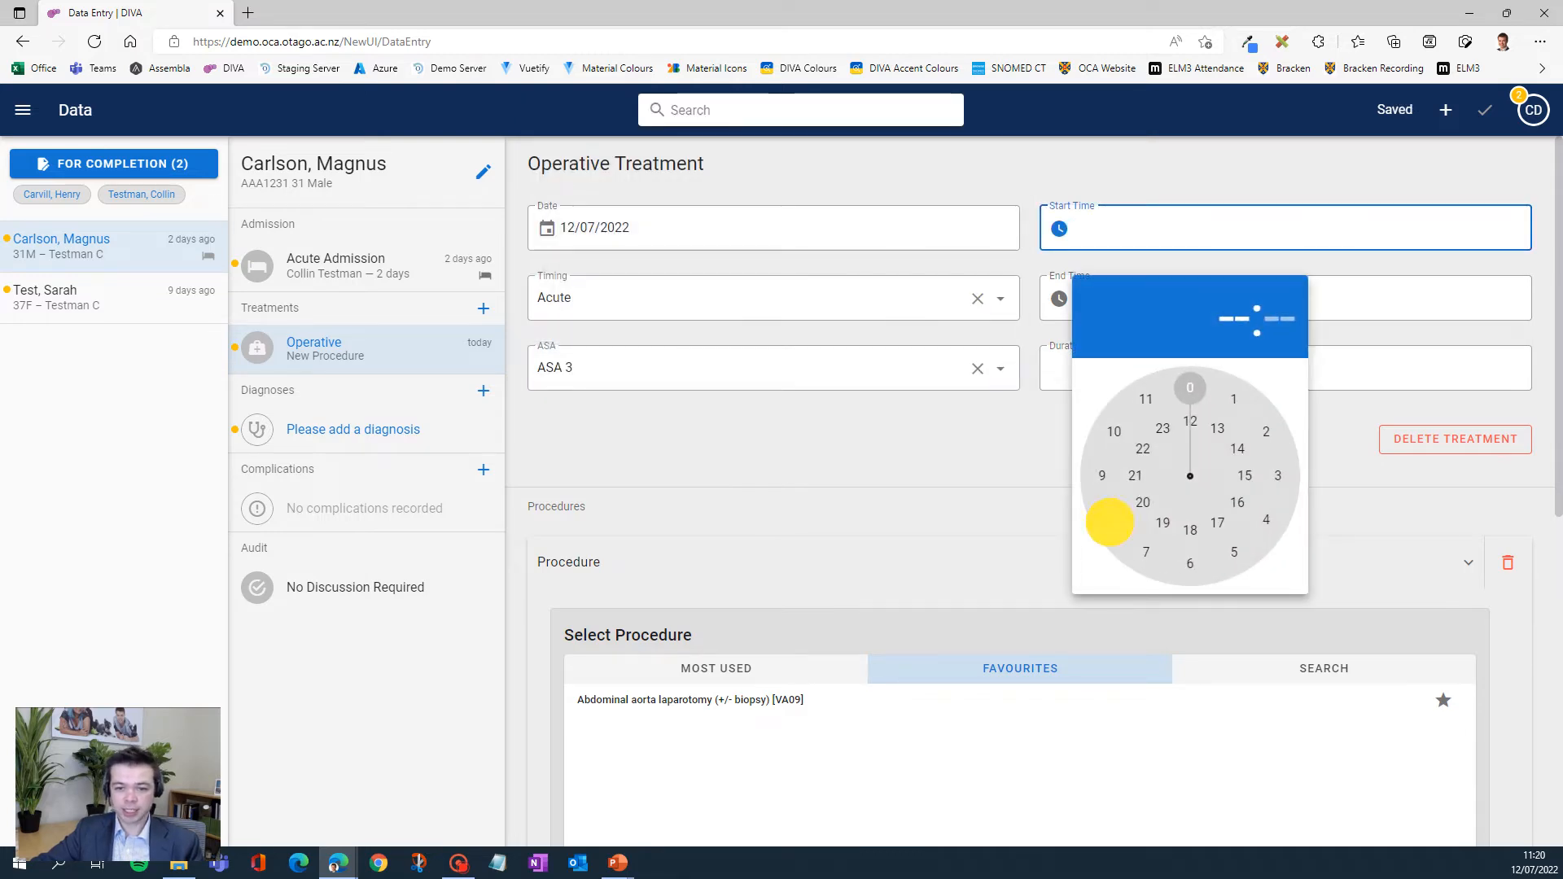
pyautogui.click(1110, 521)
pyautogui.click(1199, 390)
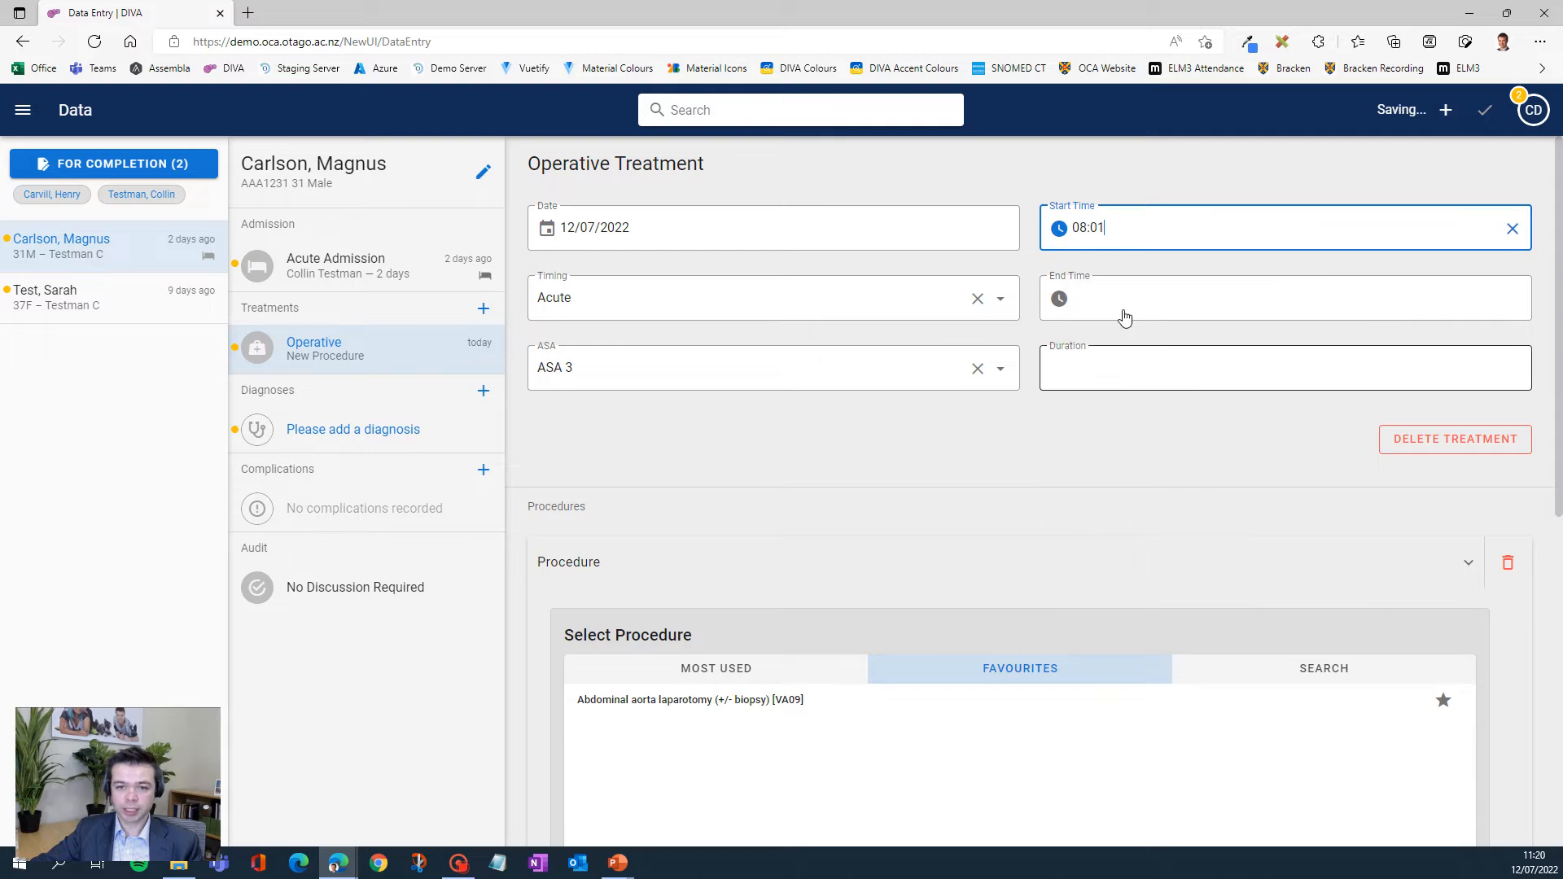
pyautogui.click(1125, 317)
pyautogui.click(1101, 543)
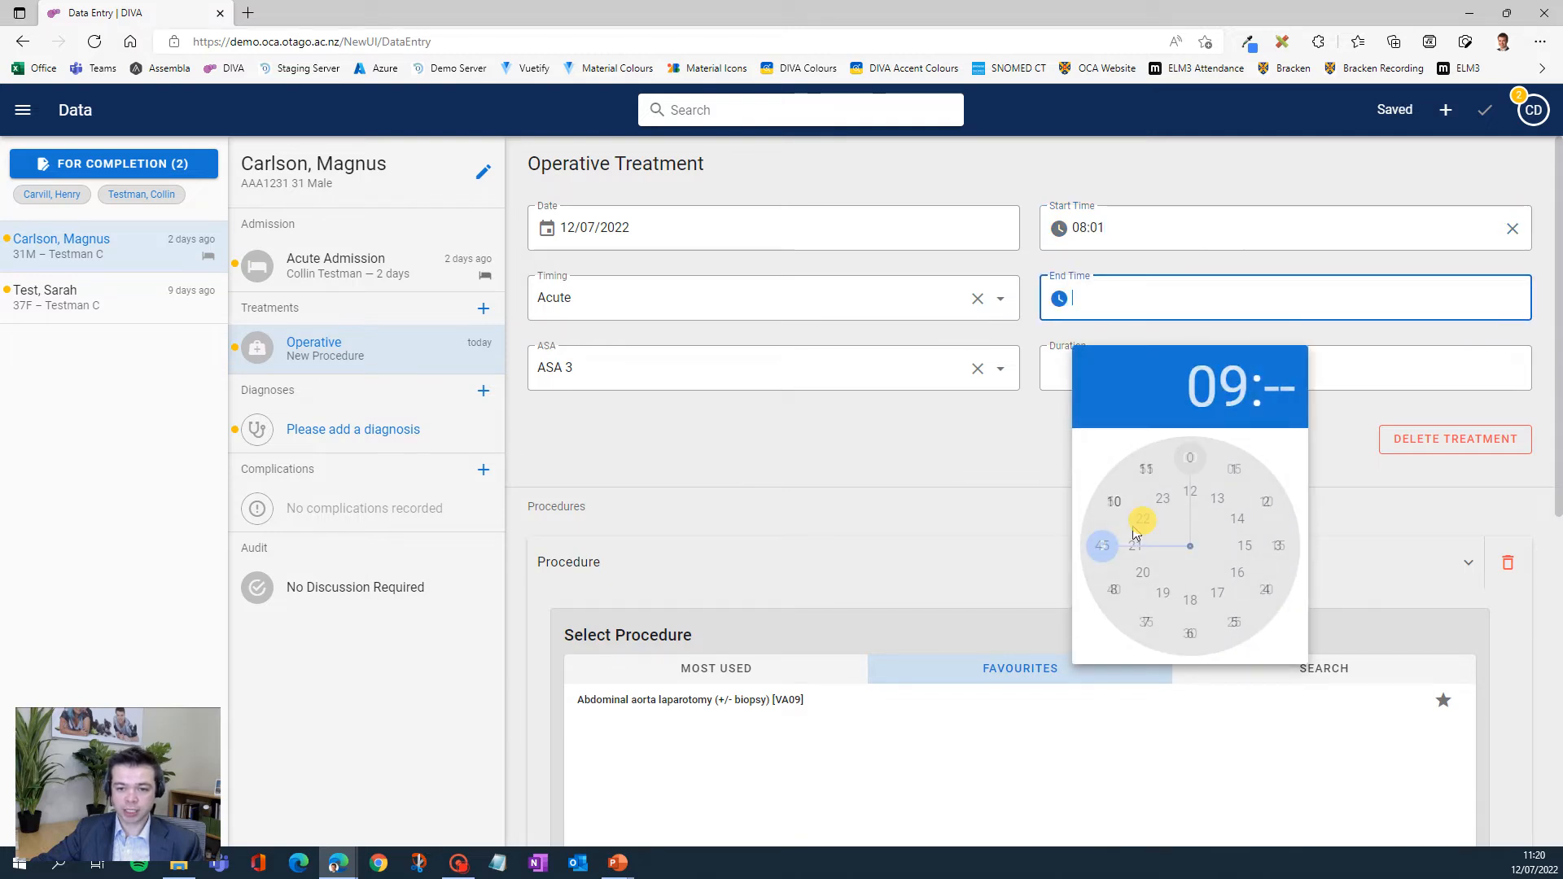
pyautogui.click(1190, 460)
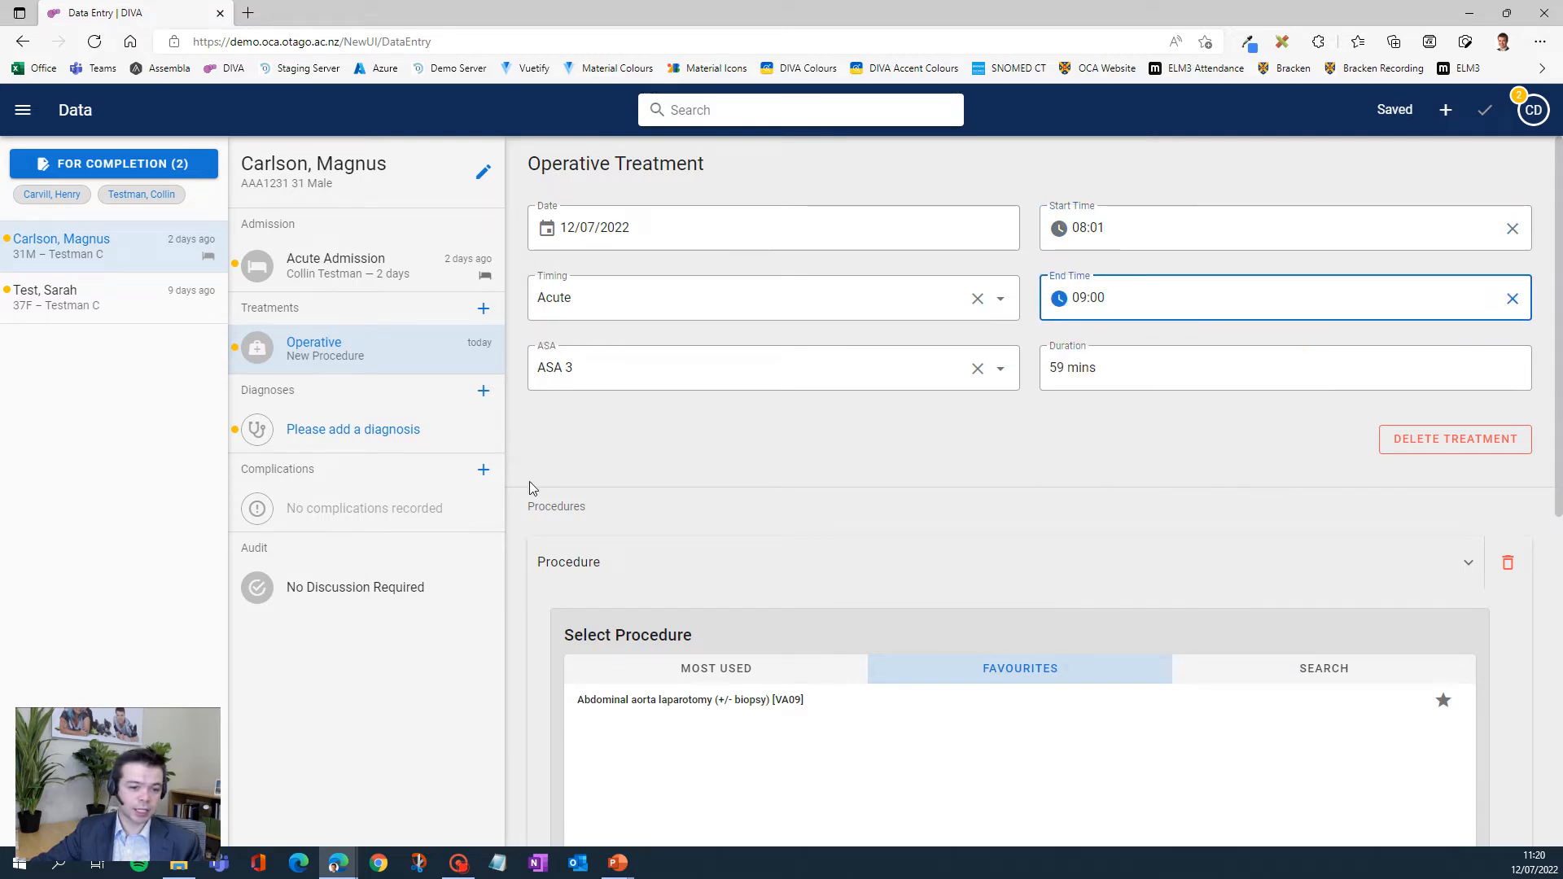
# Find the procedure with the search term "appen", choose Appendicectomy laparoscopic [AP31], and set its approach to Laparoscopic.
pyautogui.scroll(-4, 529, 481)
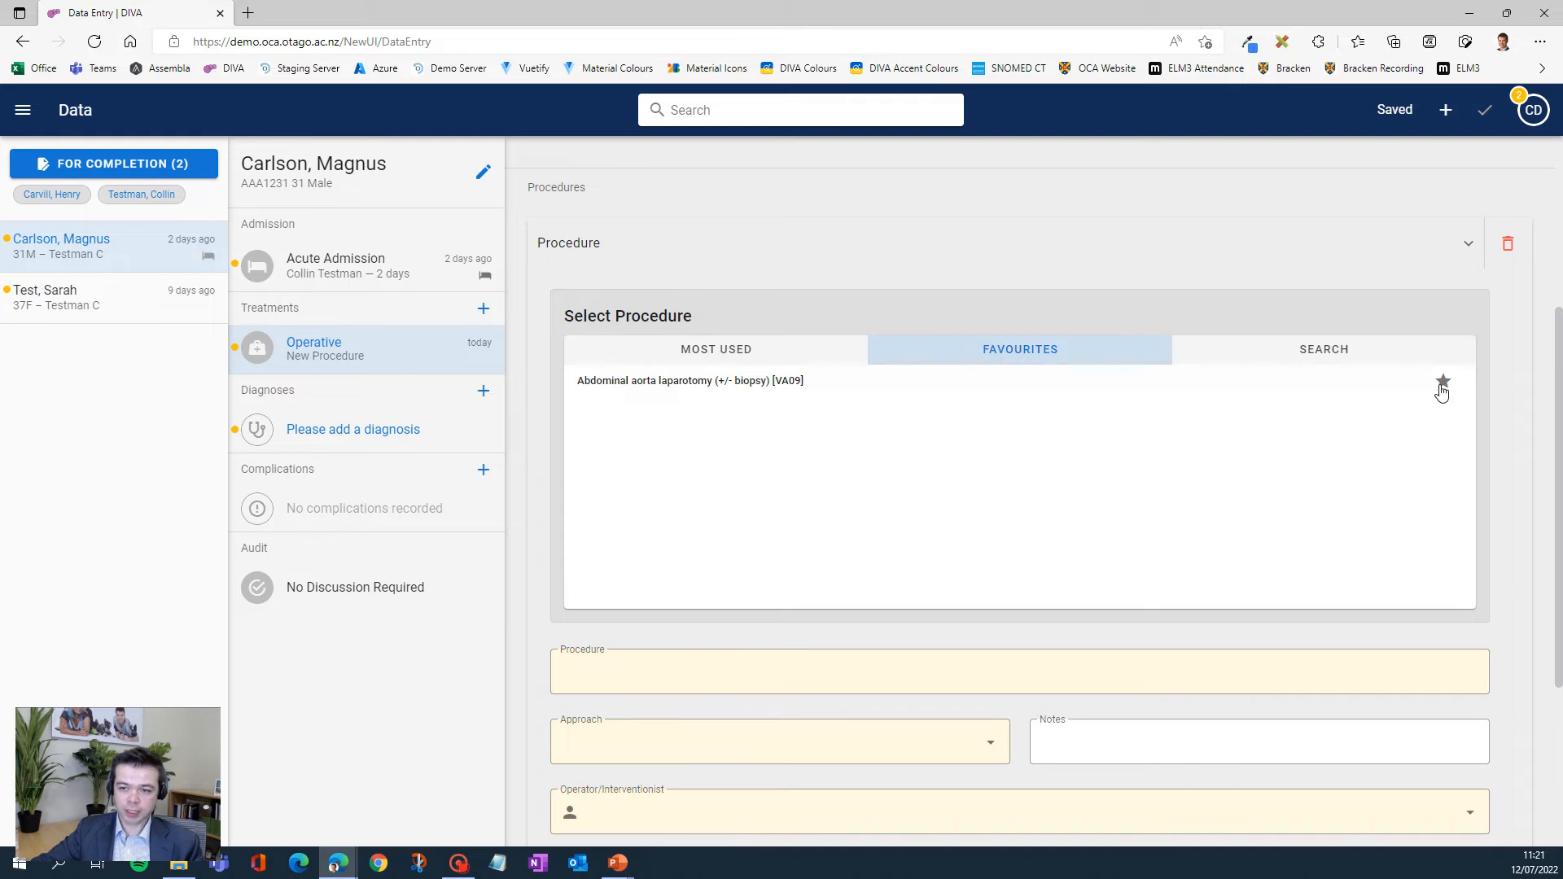
pyautogui.click(1337, 359)
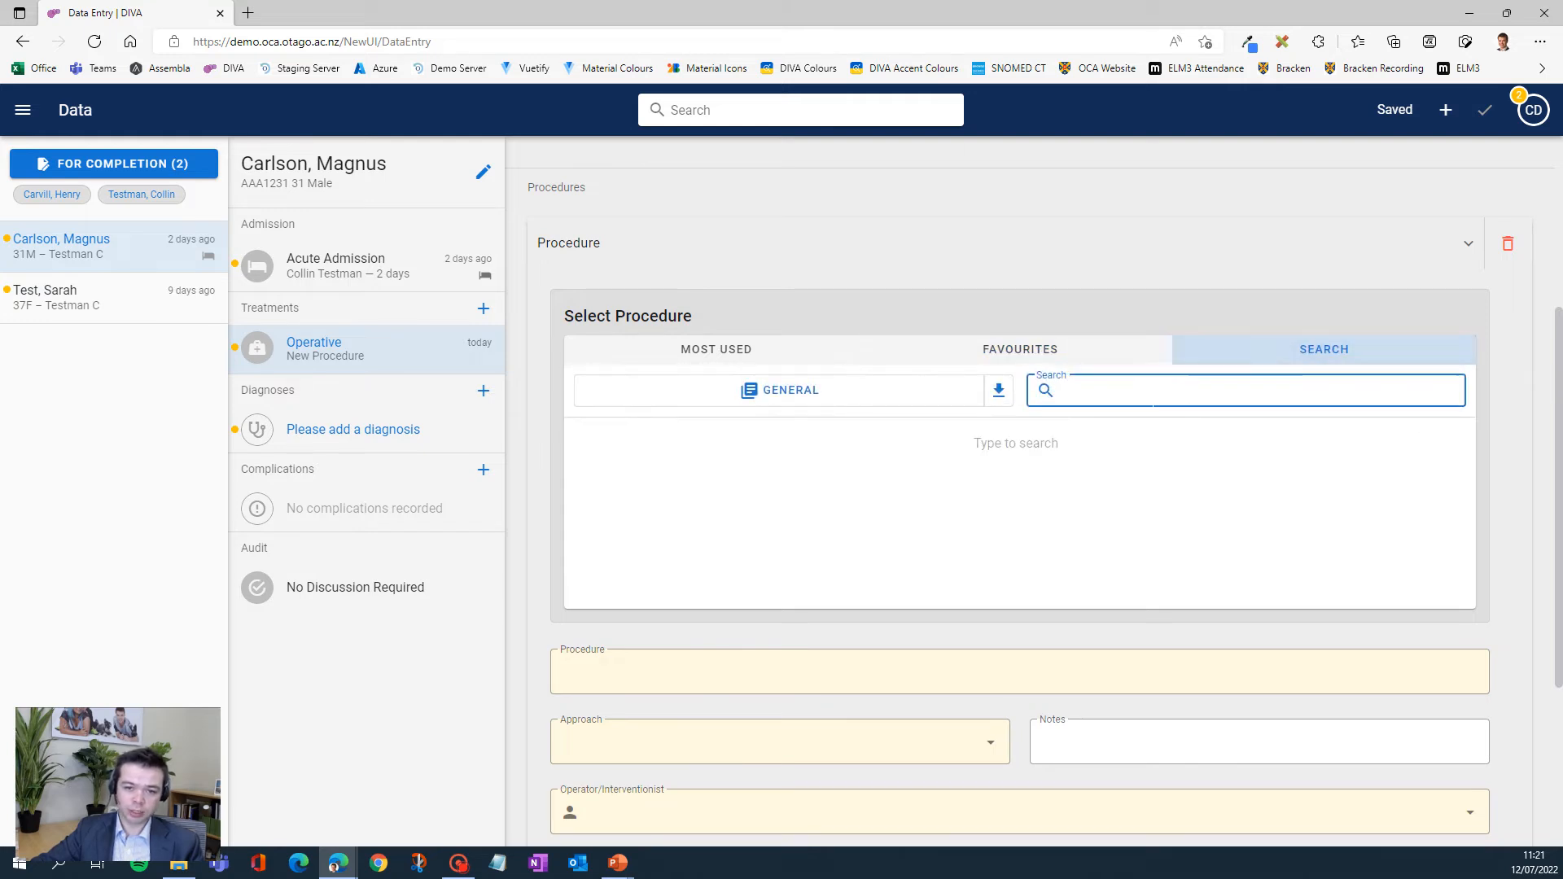
pyautogui.write('appen')
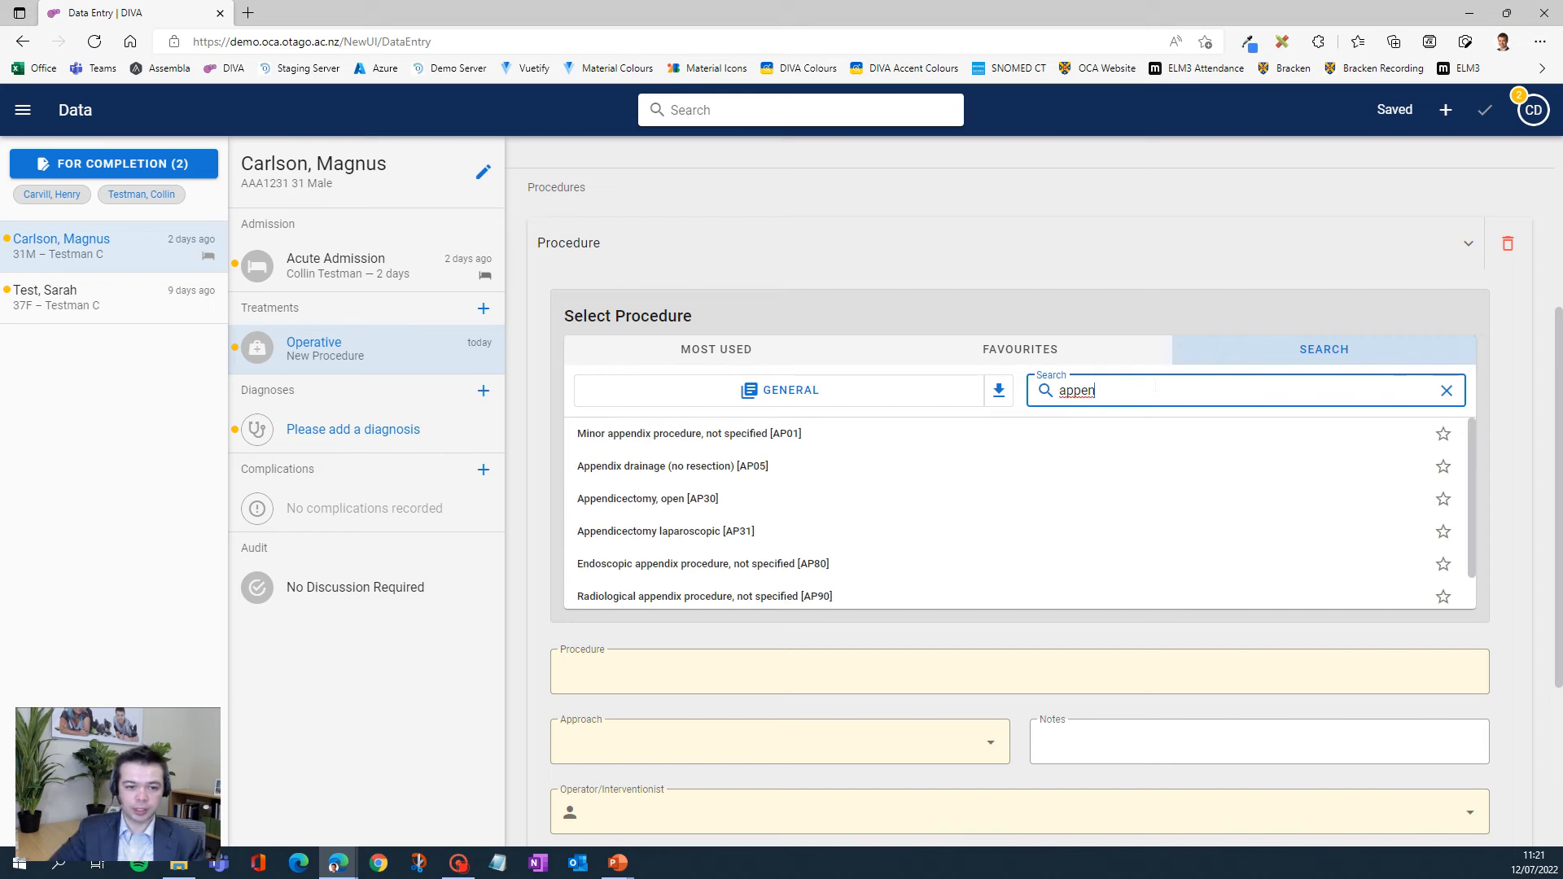
pyautogui.click(693, 531)
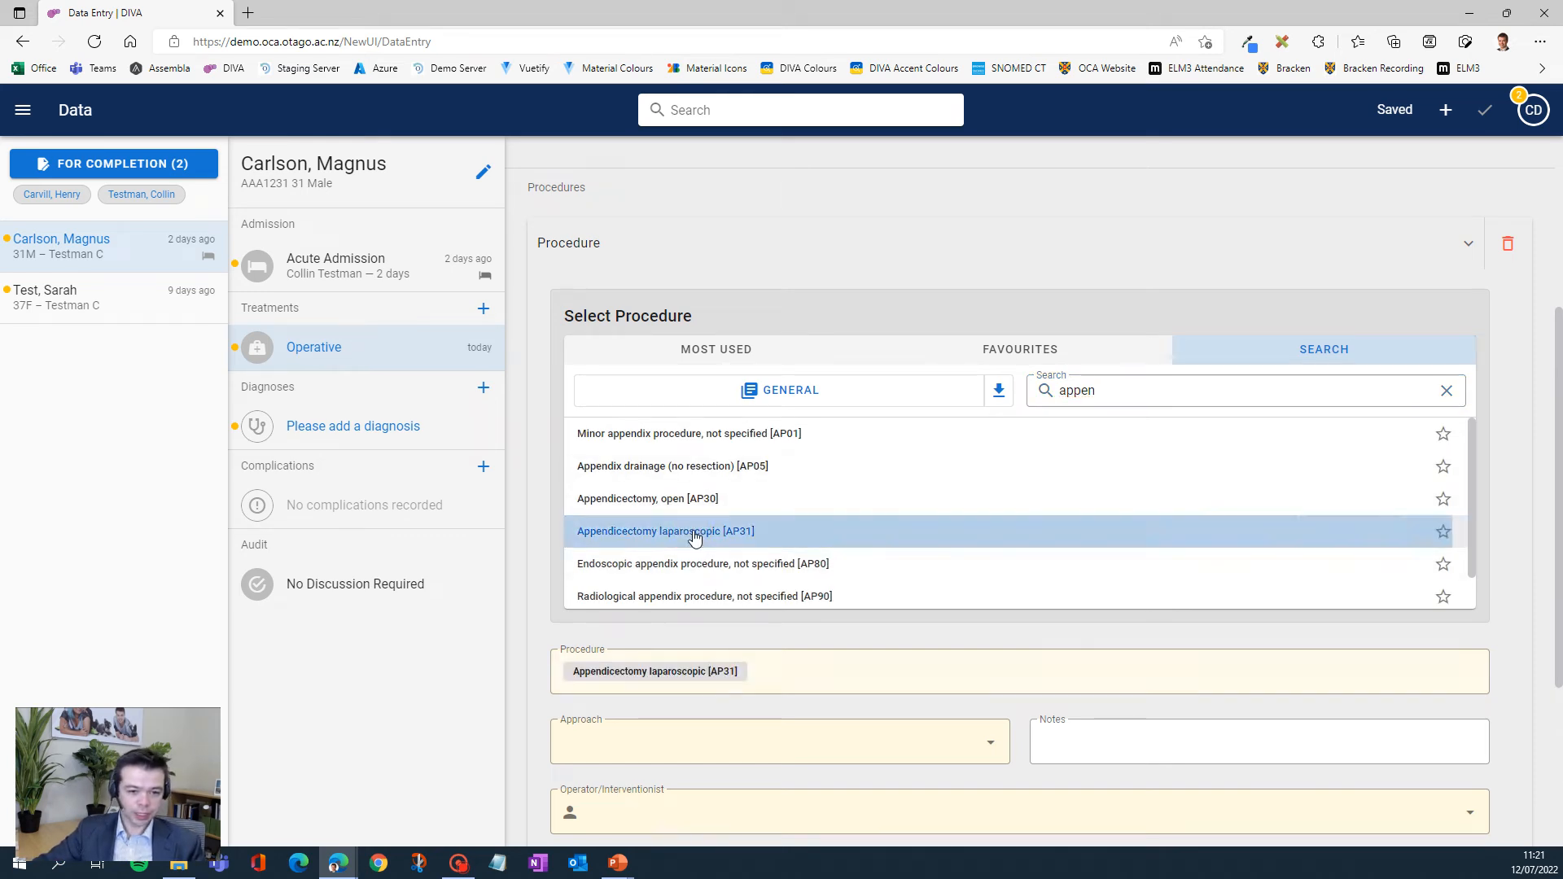
pyautogui.click(627, 755)
pyautogui.click(606, 603)
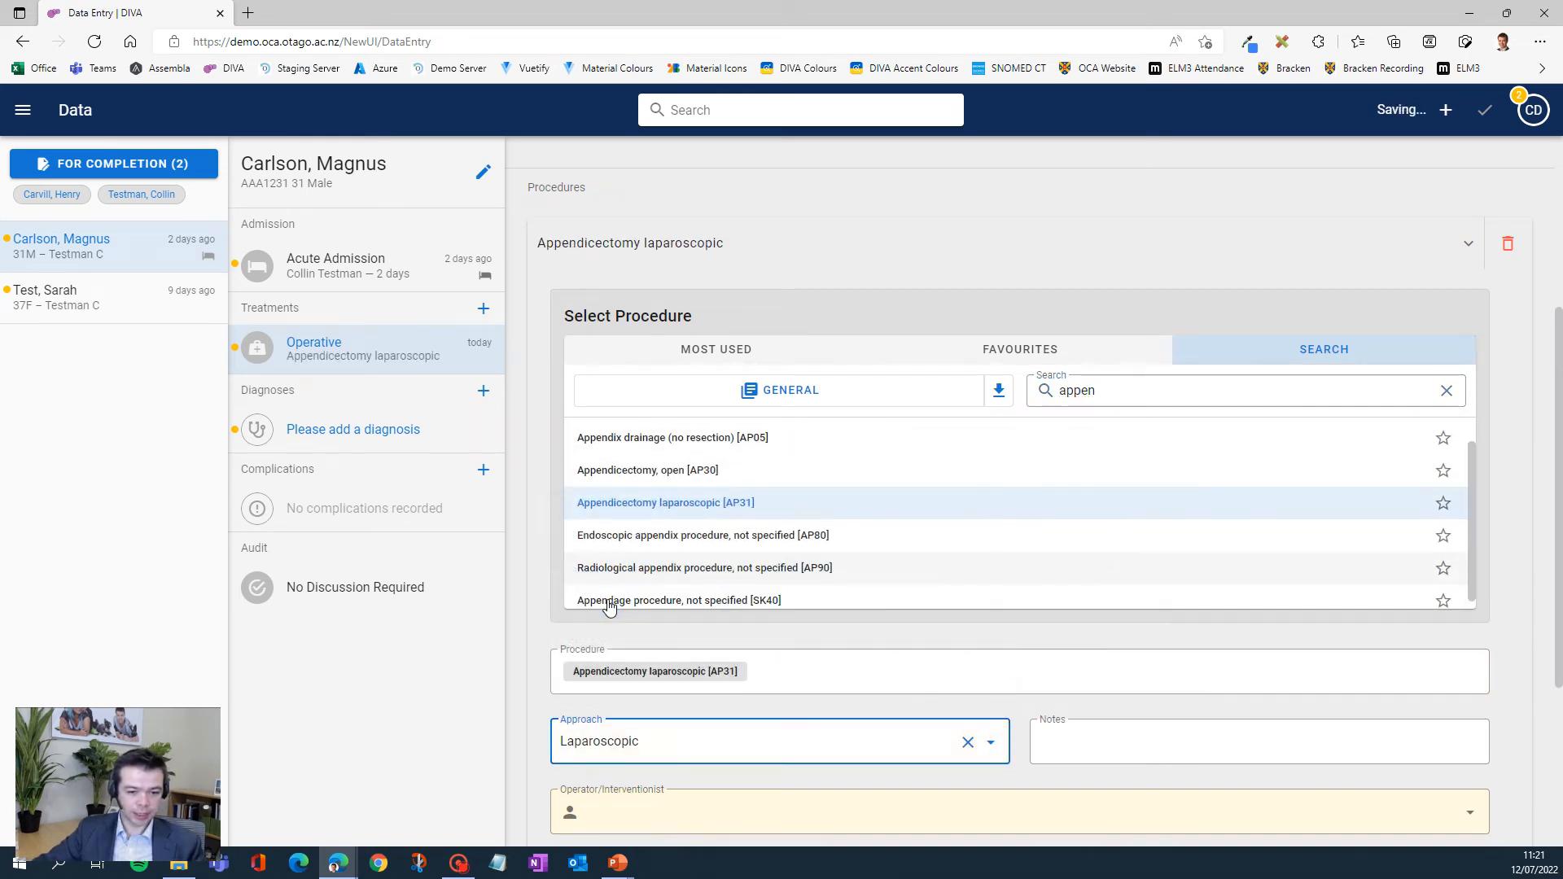
# Assign the first listed team leader as the procedure's operator and accept making them the lead consultant.
pyautogui.scroll(-3, 554, 662)
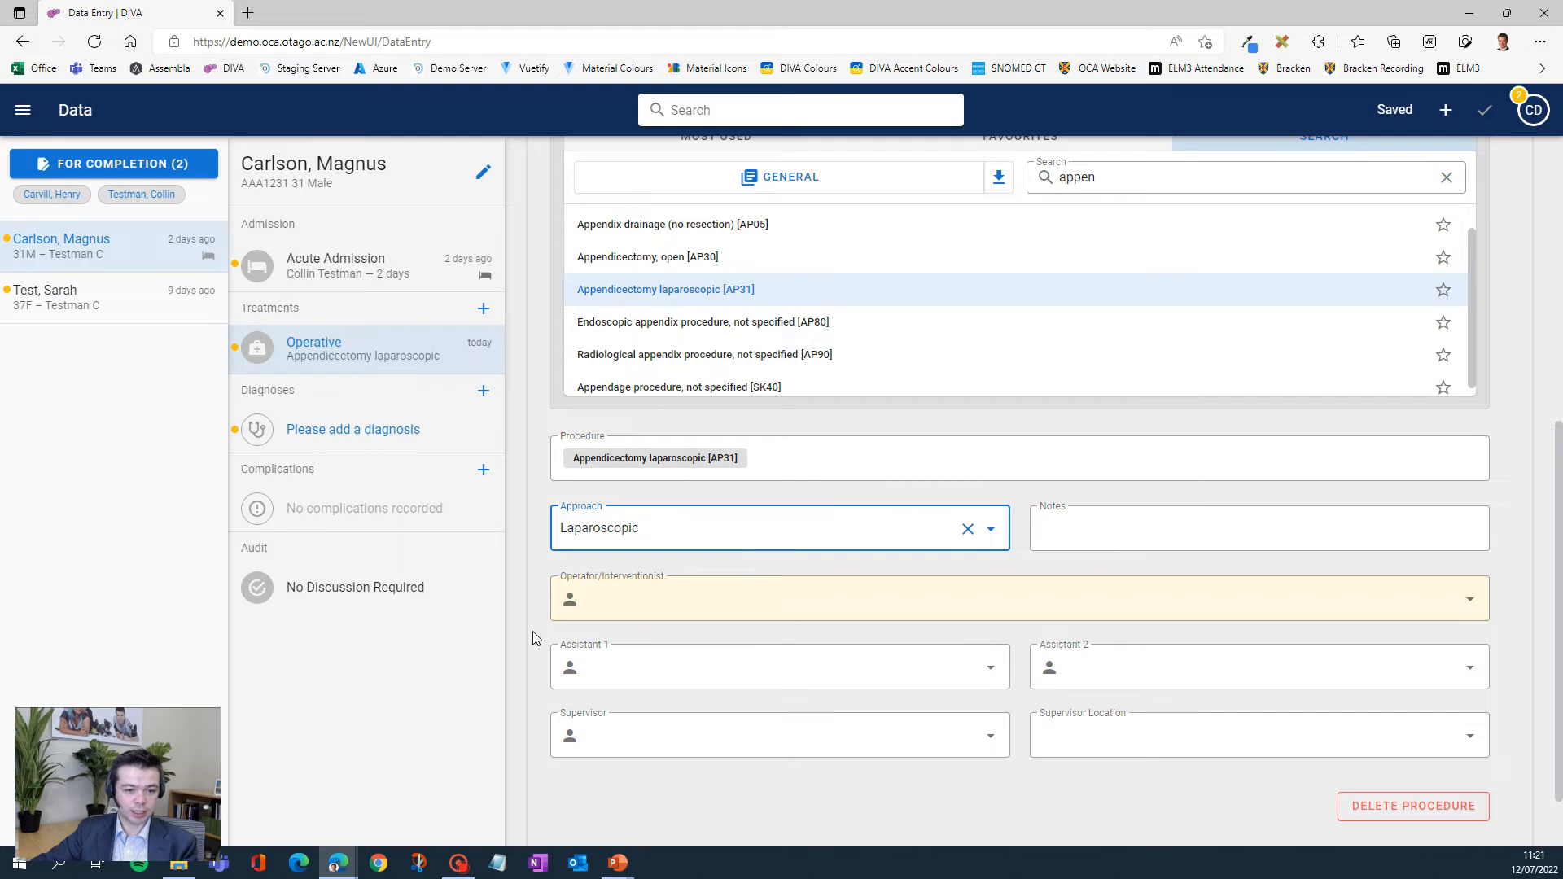
pyautogui.click(1017, 600)
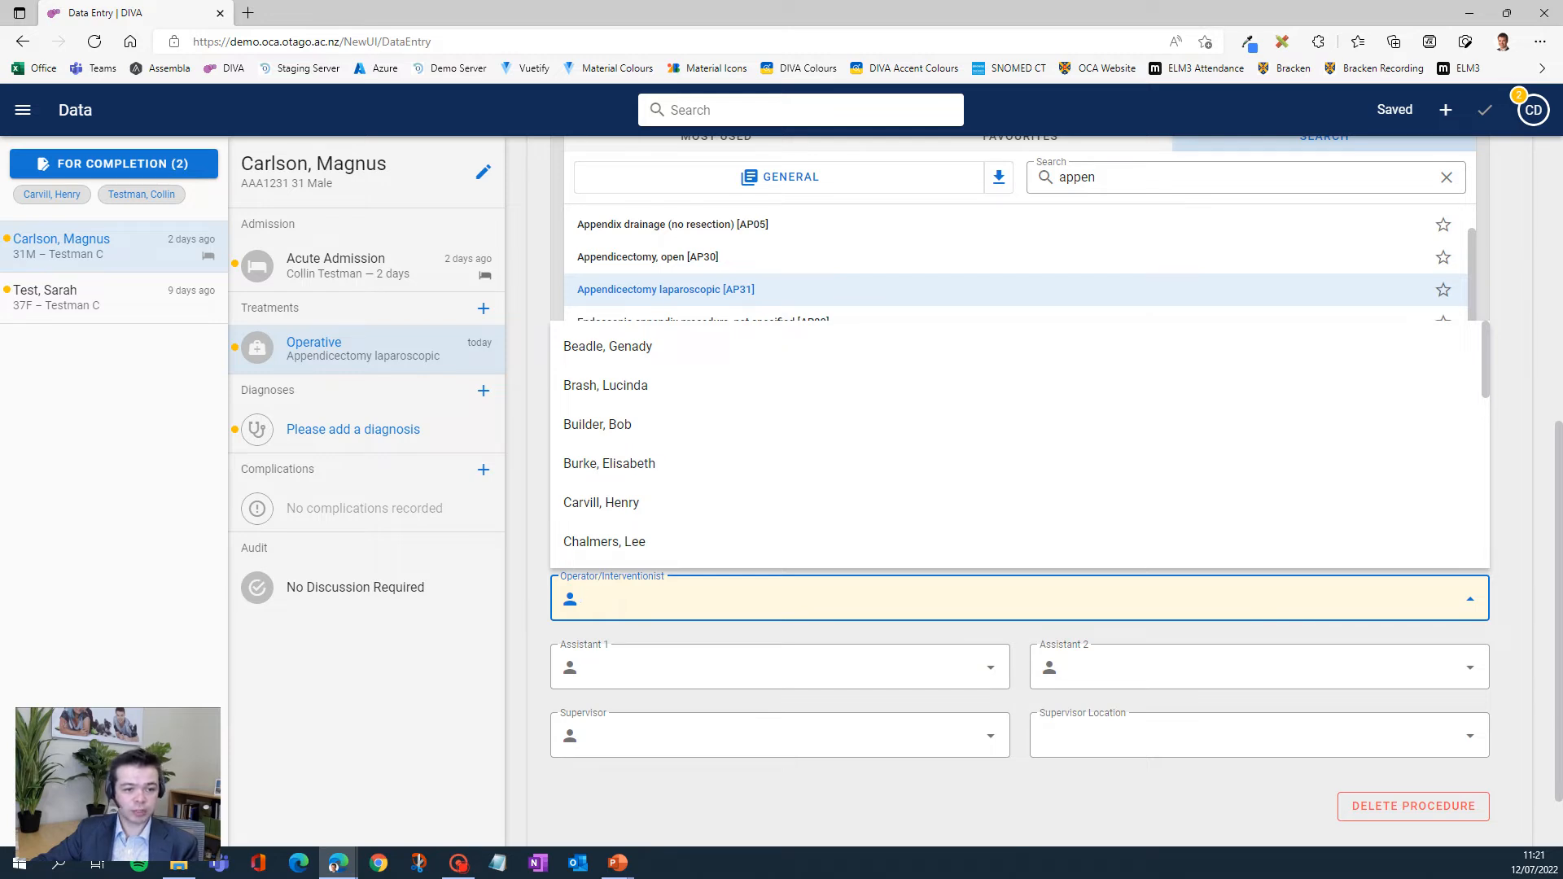
pyautogui.click(611, 504)
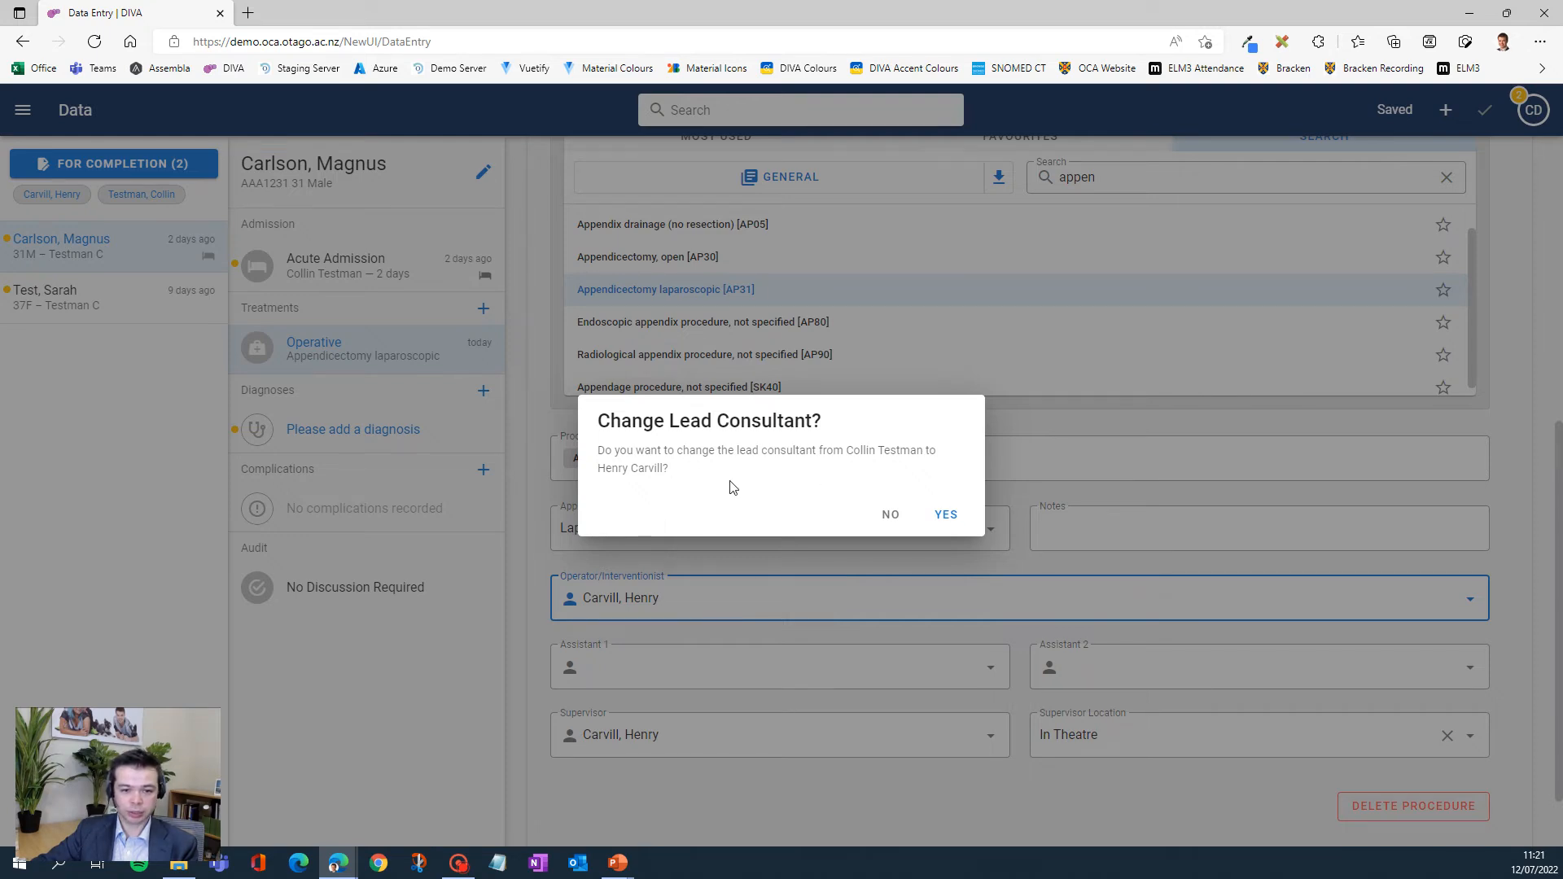
pyautogui.click(944, 515)
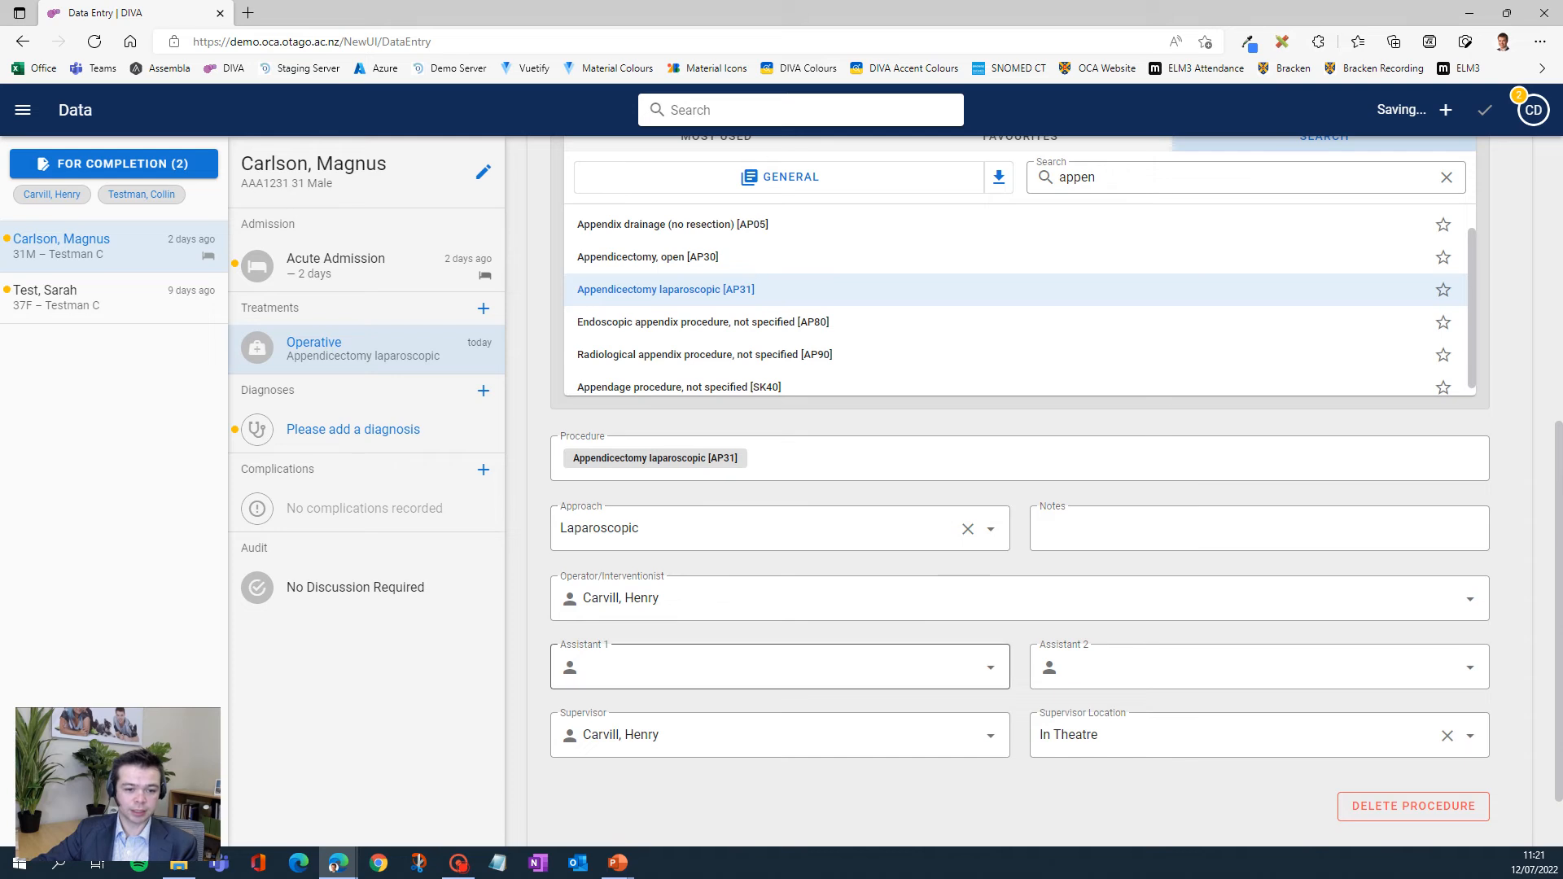
# Set Assistant 1 of the appendicectomy to the account holder, filtering the staff list by surname.
pyautogui.click(697, 643)
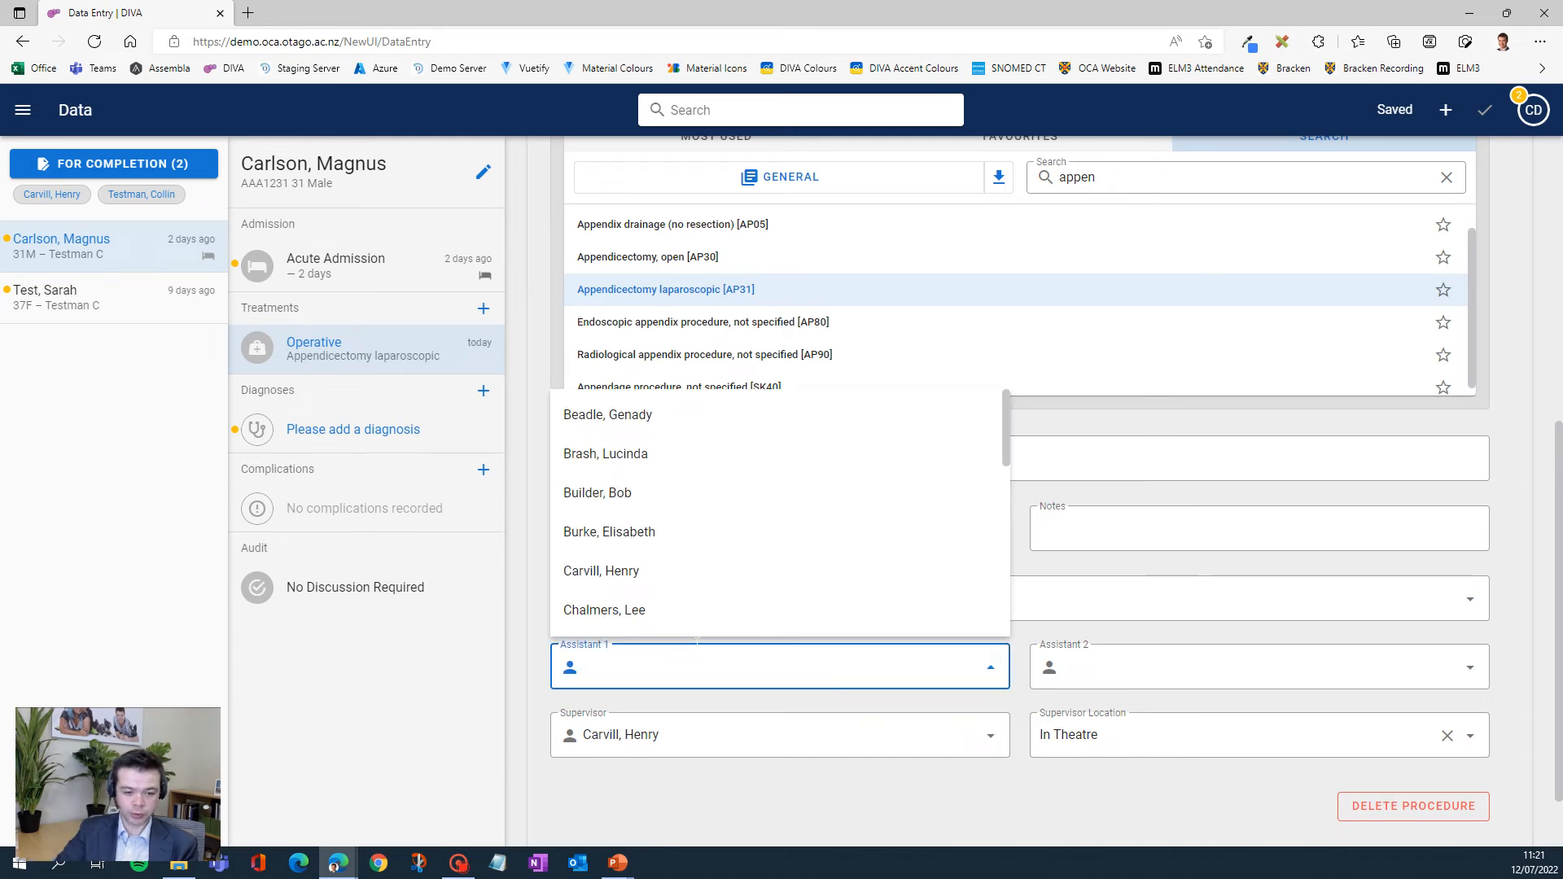
pyautogui.write('de')
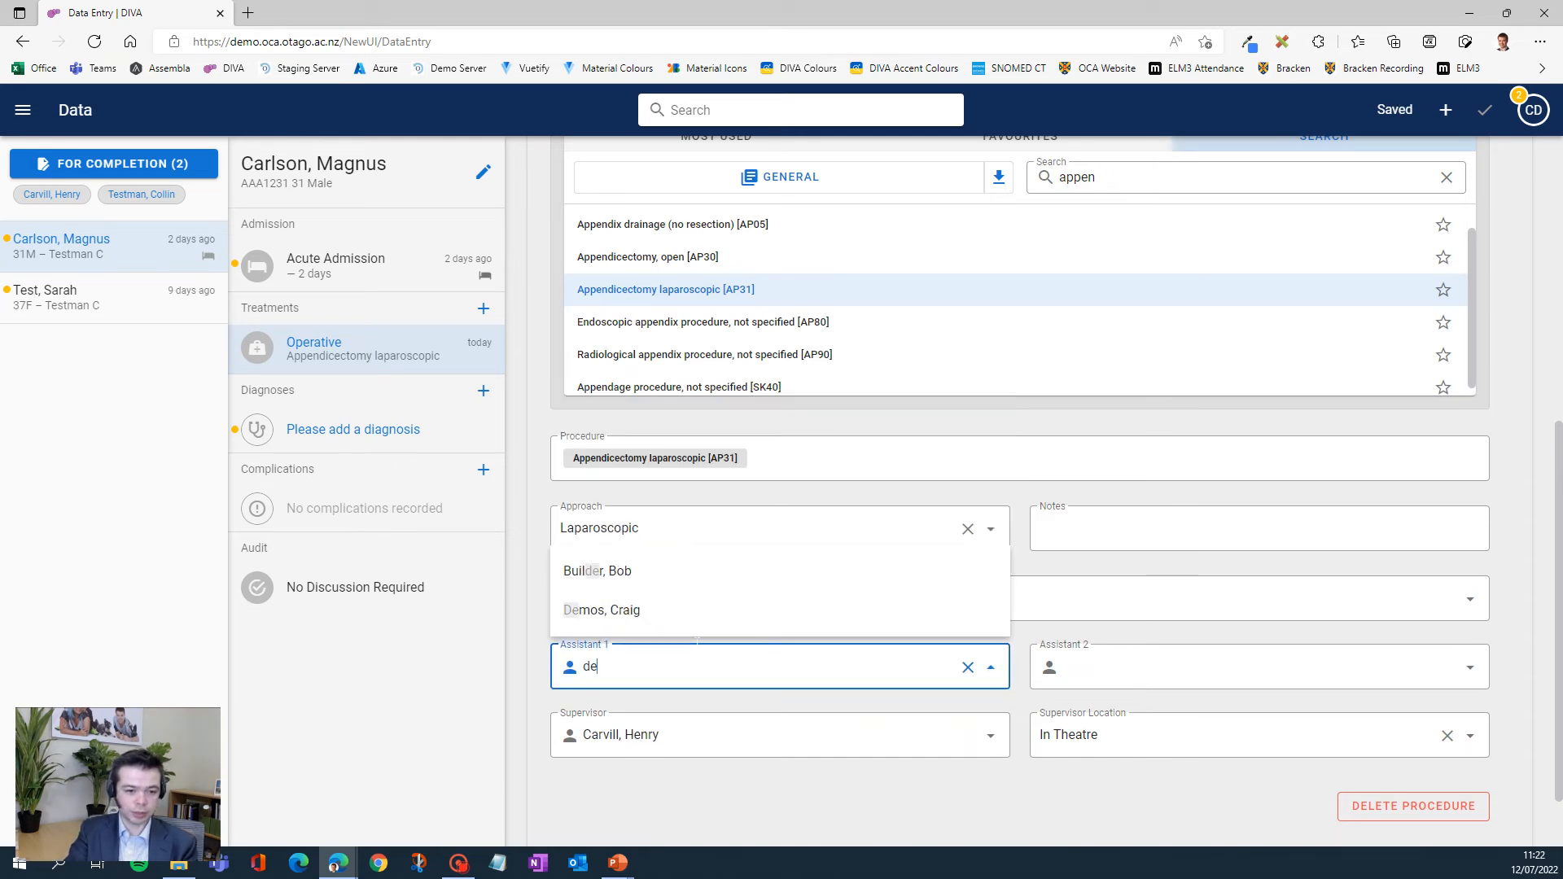
pyautogui.click(657, 631)
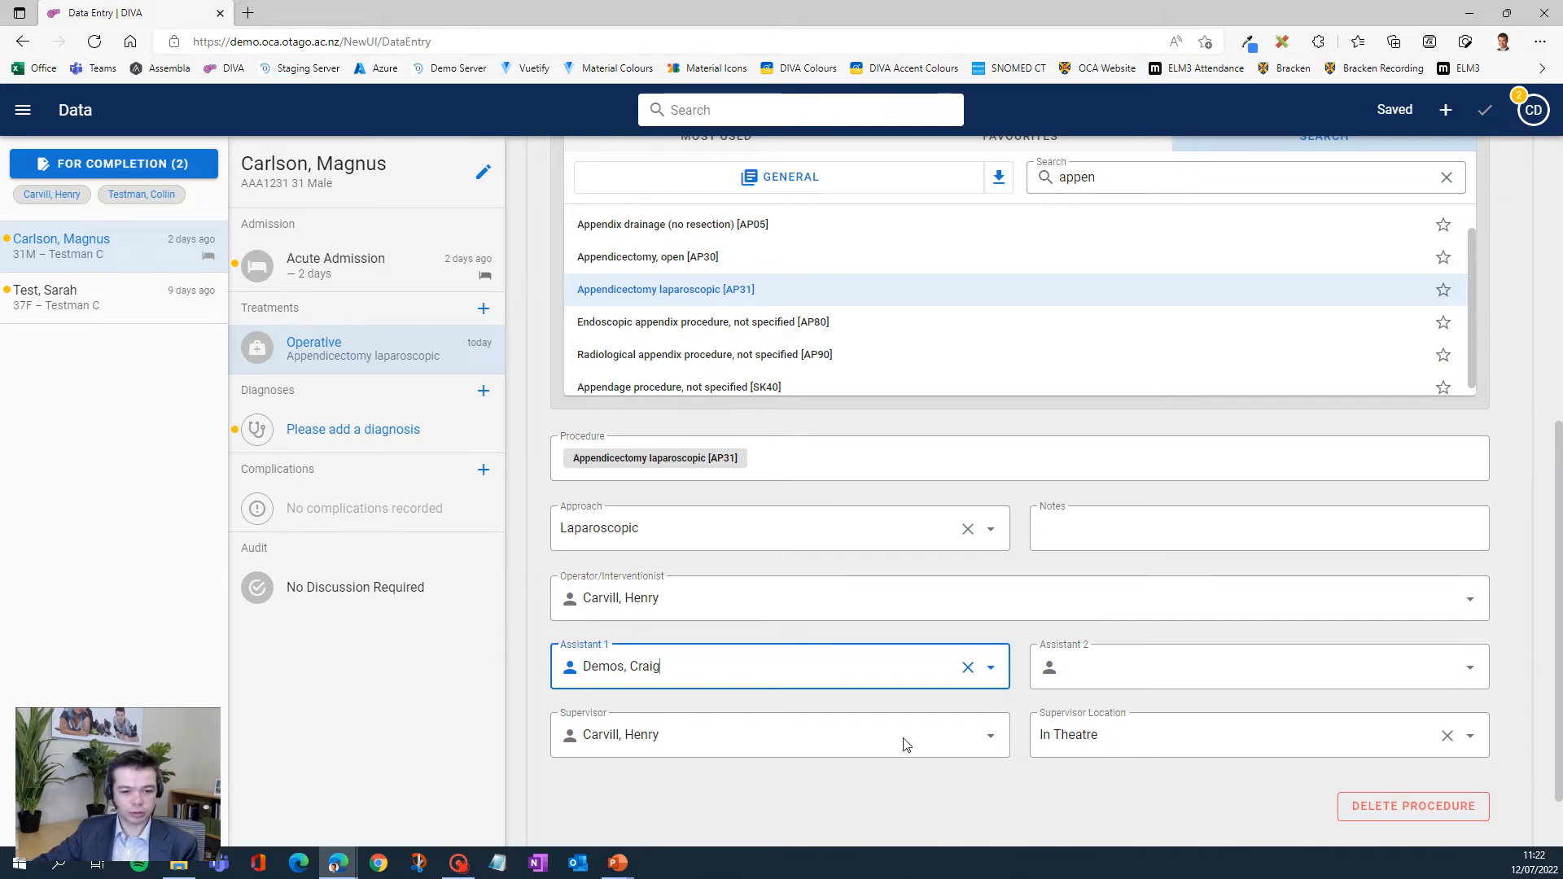
pyautogui.scroll(-1, 809, 793)
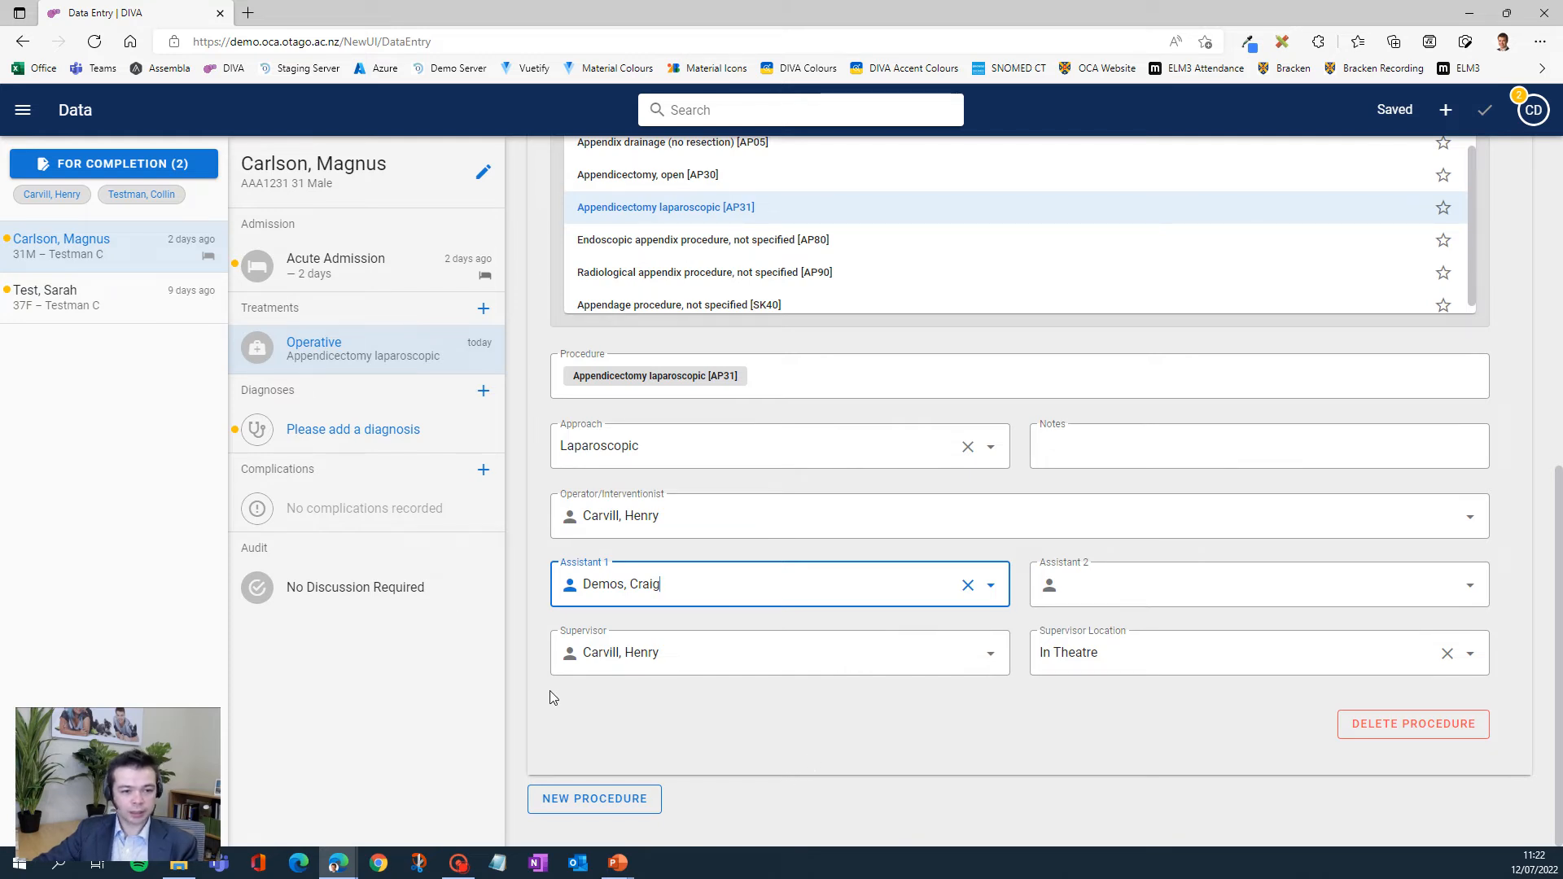
# Add a diagnosis to the admission, searching for "append" and choosing Perforated appendix [AP35].
pyautogui.click(484, 392)
pyautogui.click(1355, 265)
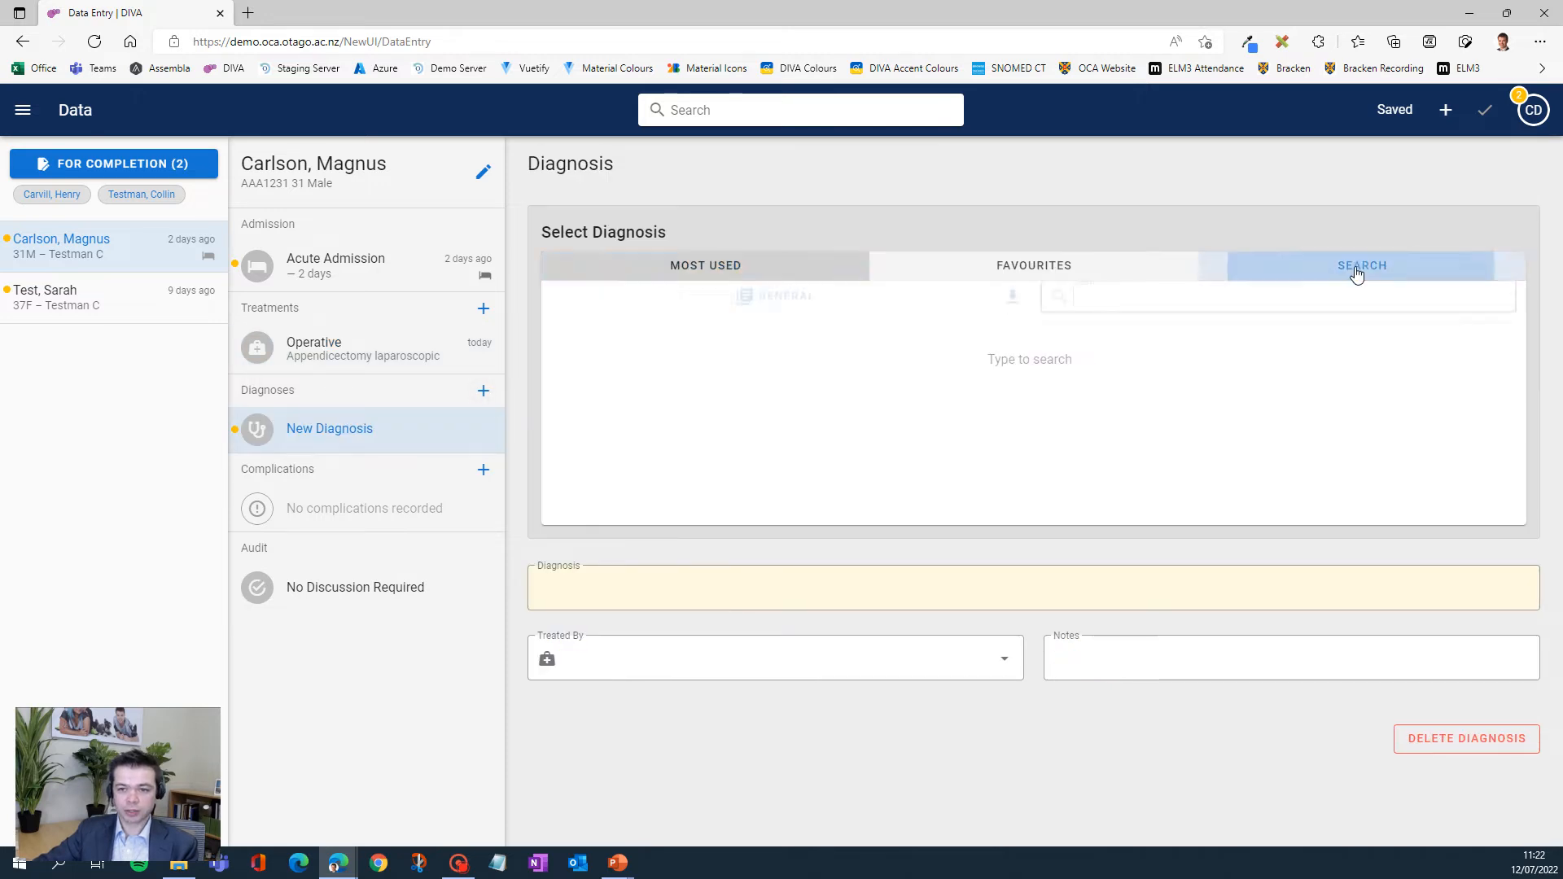
pyautogui.write('append')
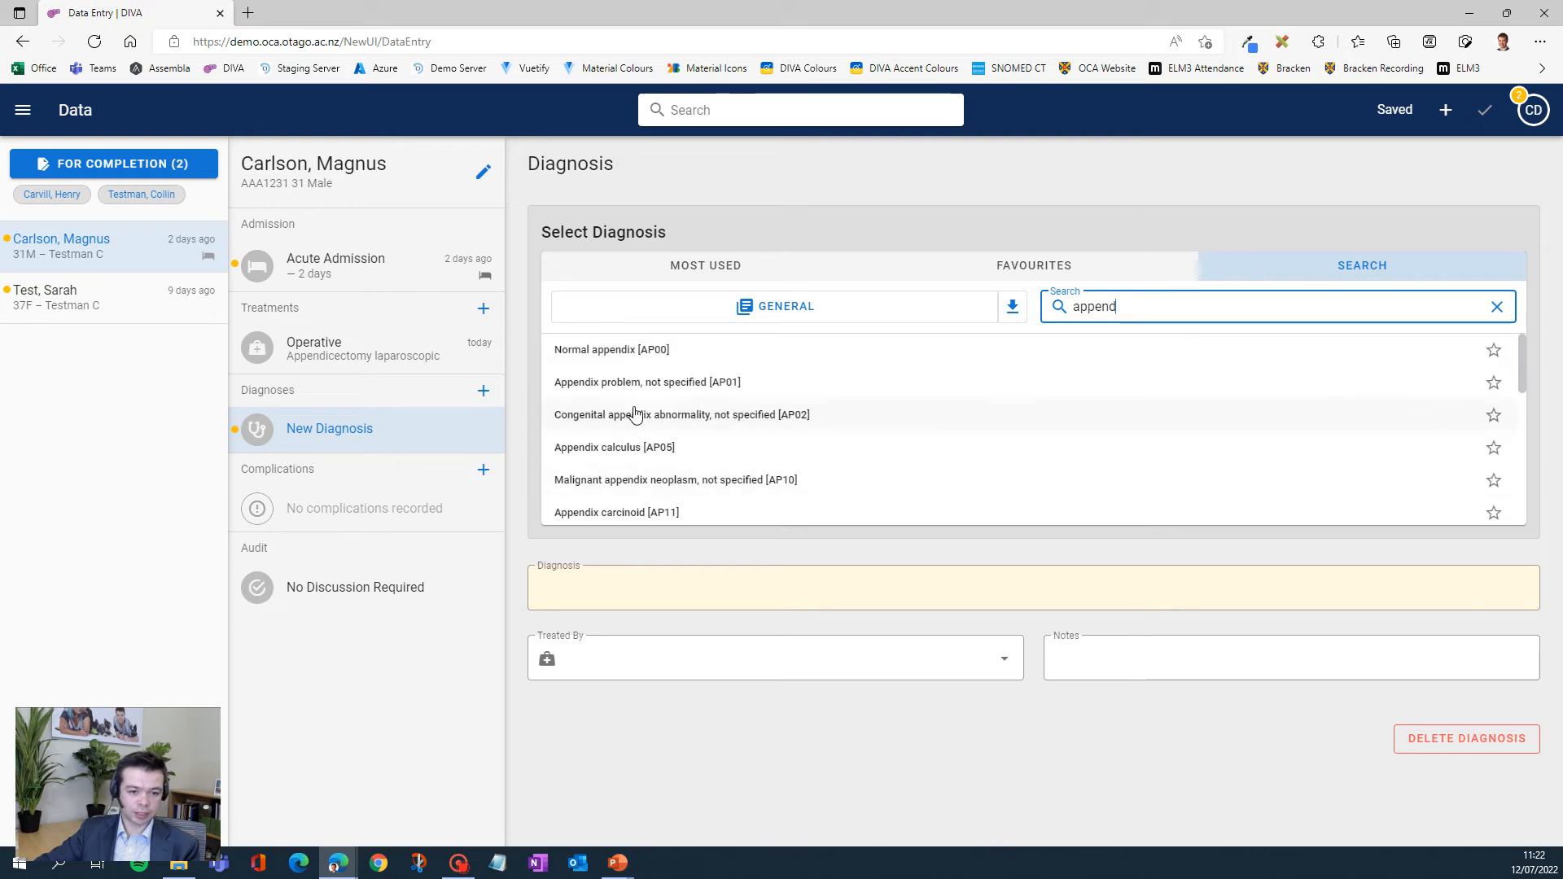
pyautogui.scroll(-5, 643, 447)
pyautogui.scroll(-2, 703, 493)
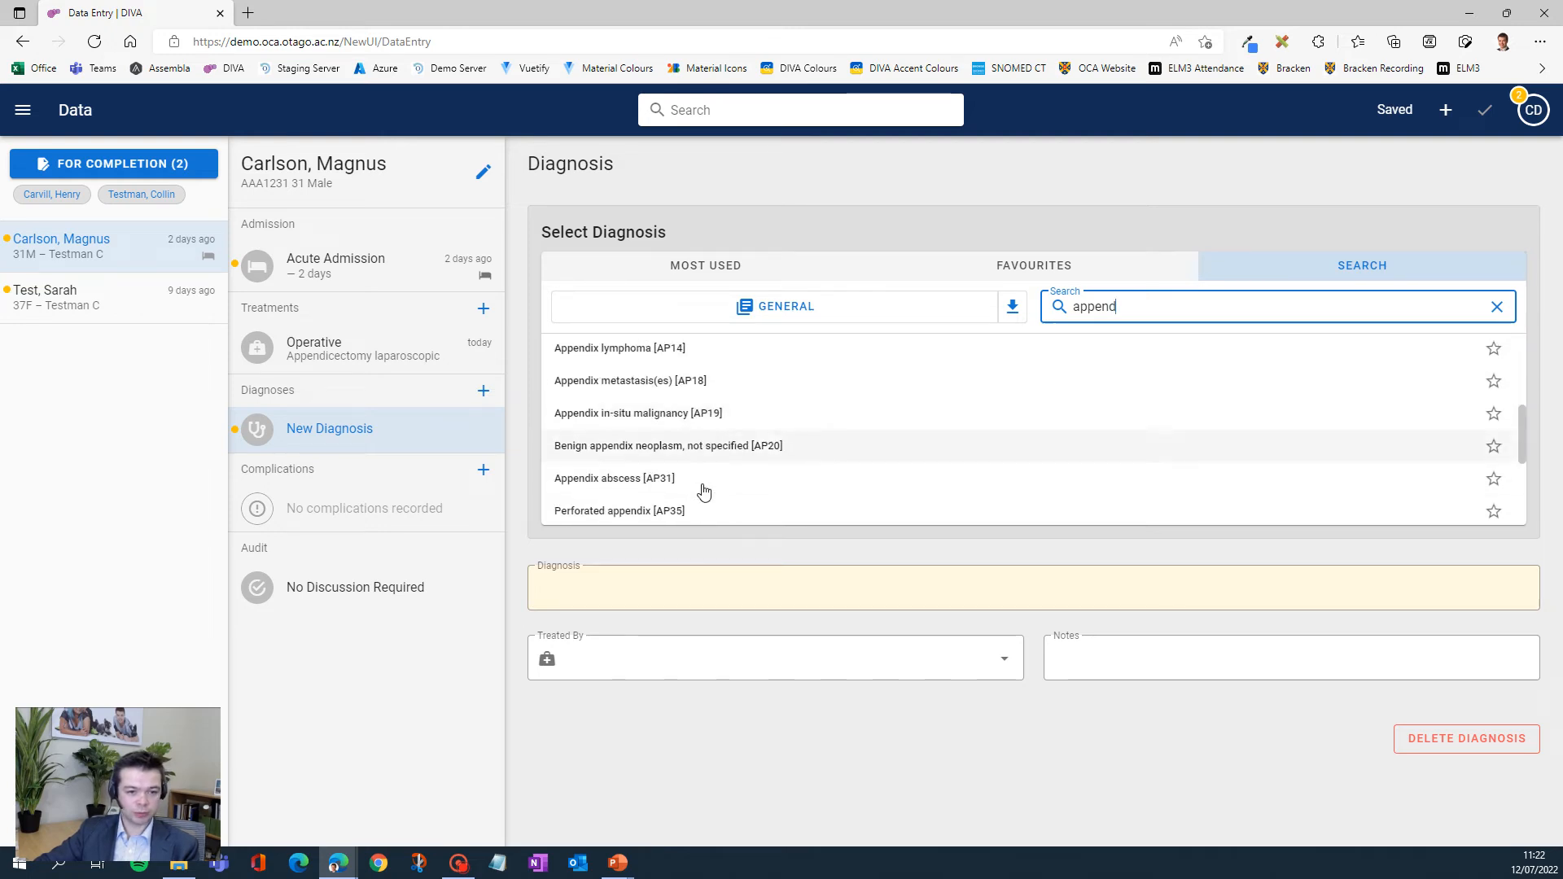
pyautogui.click(601, 487)
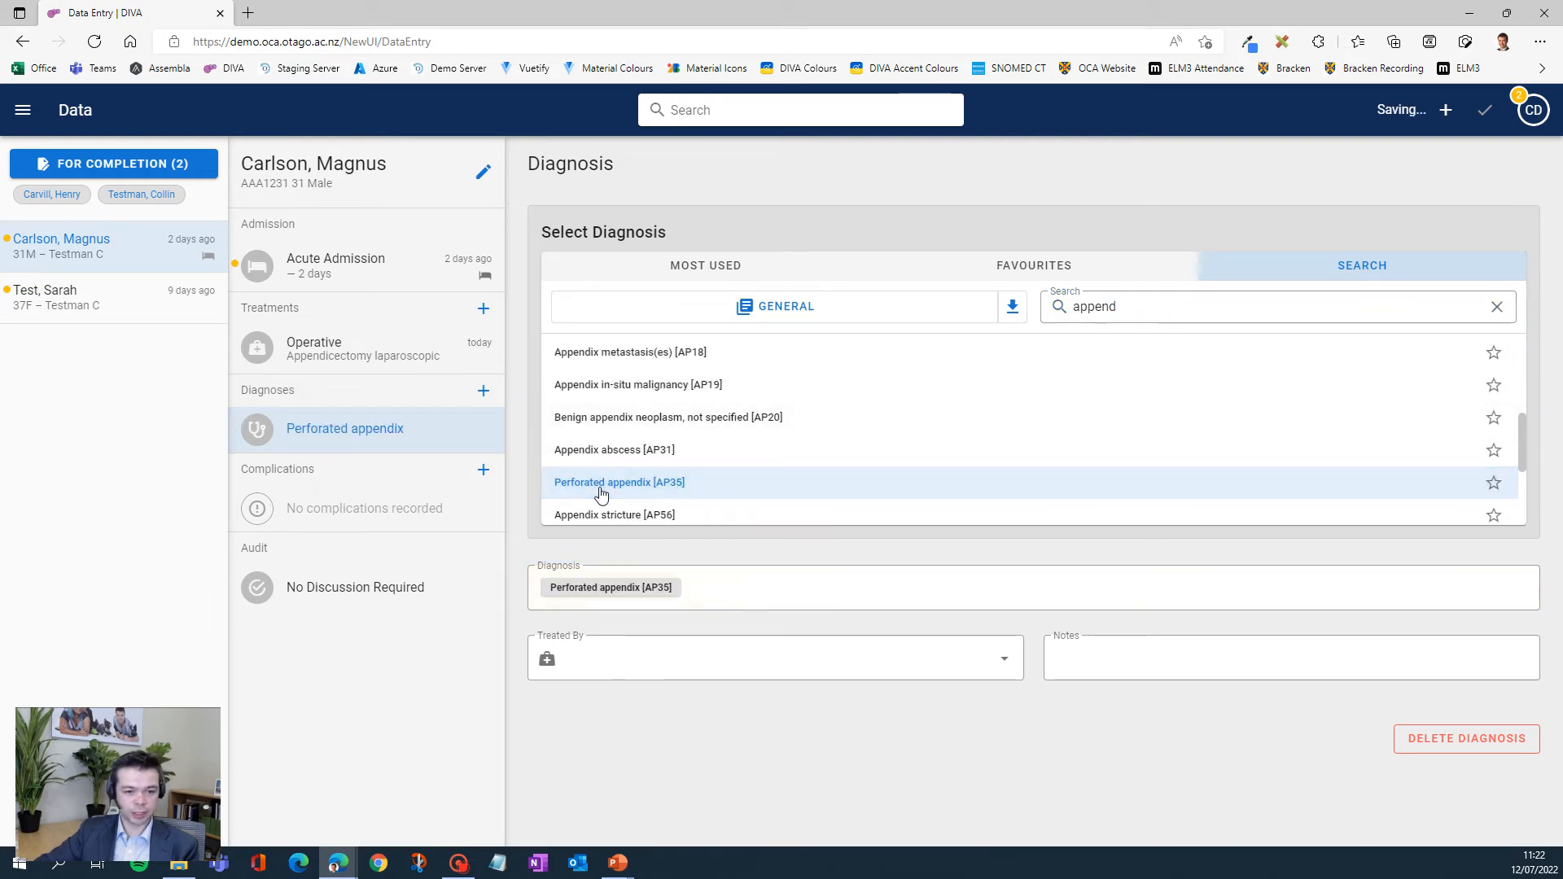
# Link the perforated appendix diagnosis to the Appendicectomy laparoscopic procedure as its treatment.
pyautogui.click(770, 656)
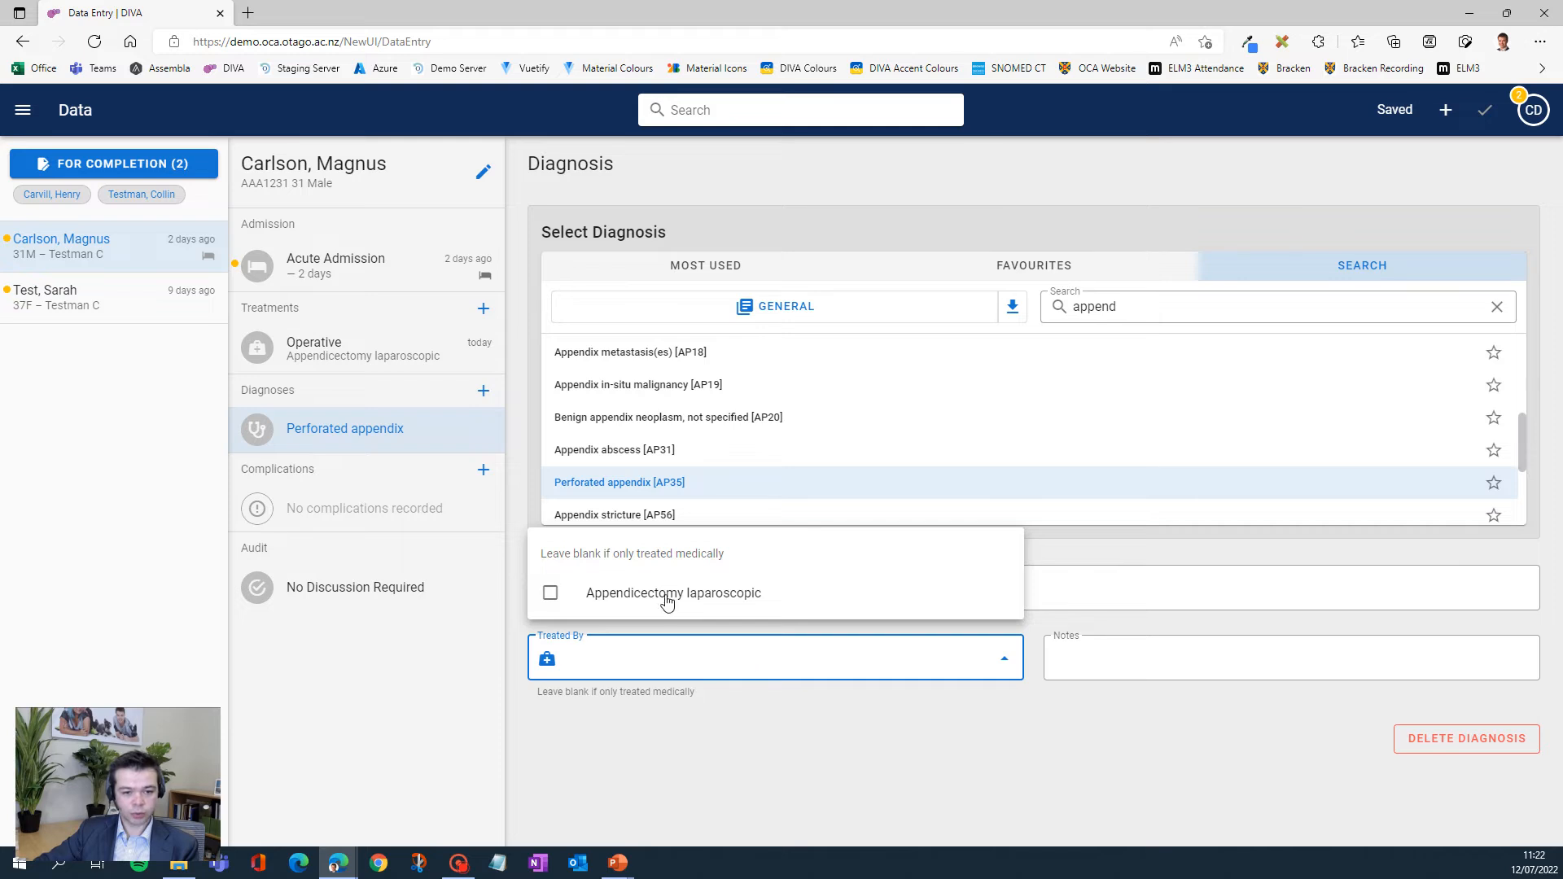
pyautogui.click(613, 602)
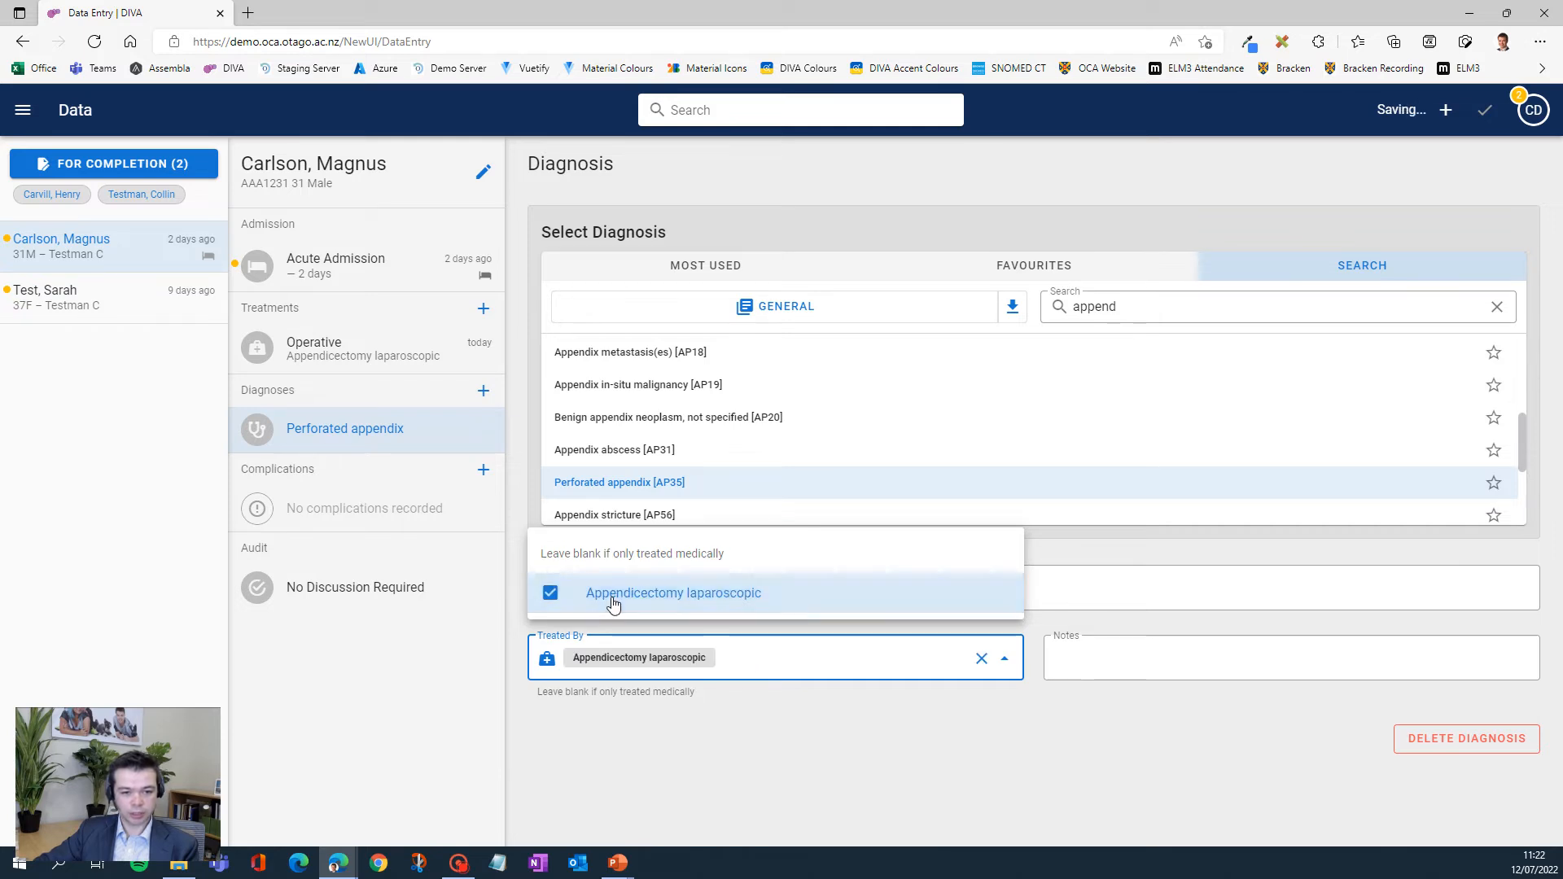
pyautogui.click(842, 744)
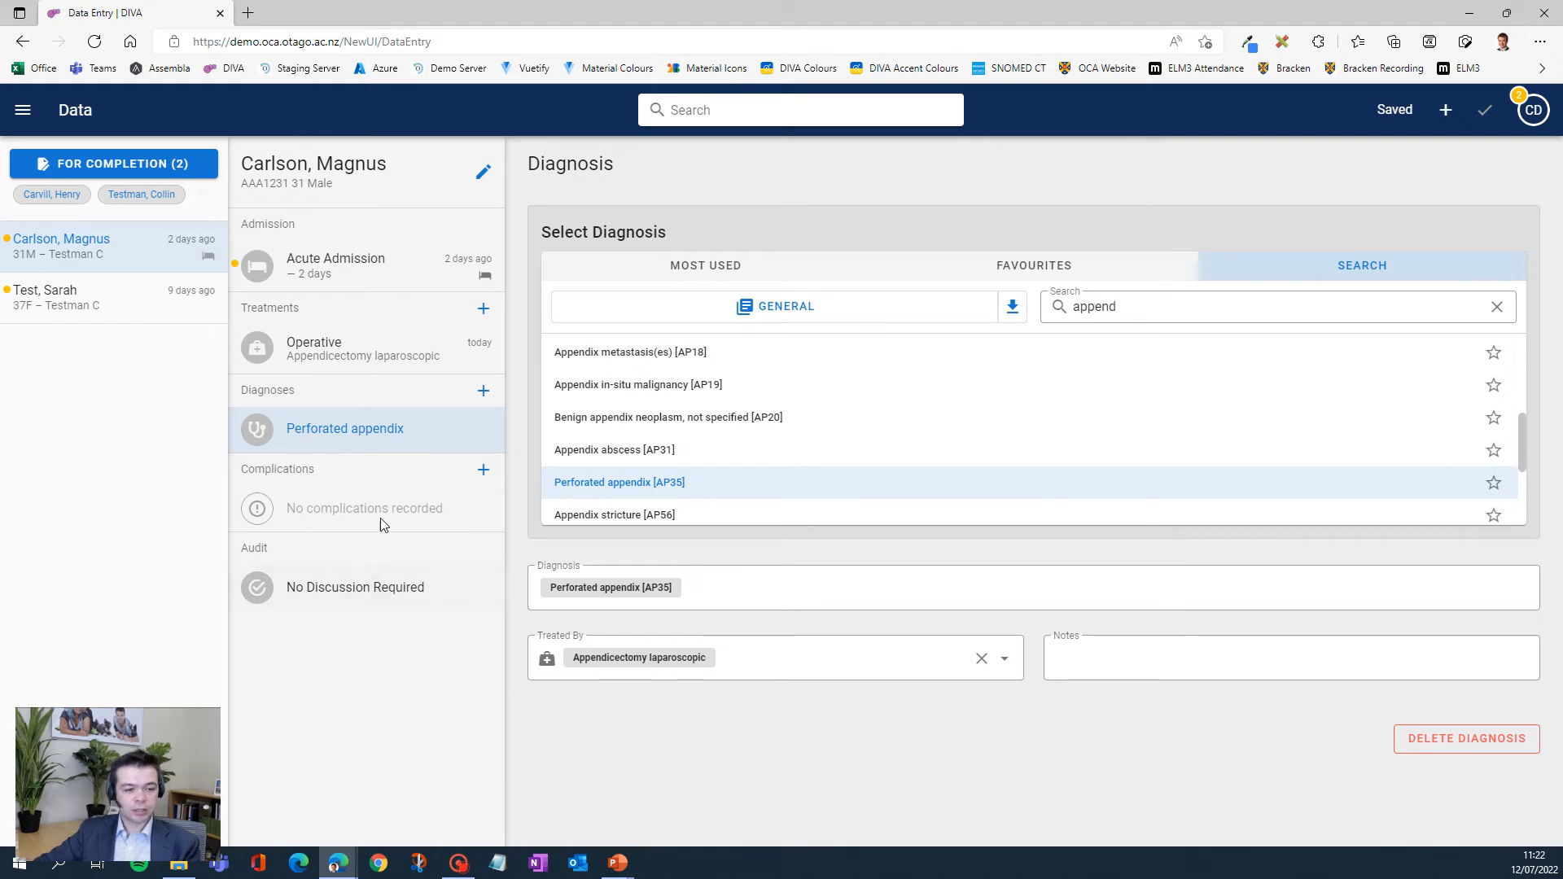
# Add a clinical complication to the admission, searching for "haemorrhage" and choosing Haemorrhage [H2].
pyautogui.click(484, 471)
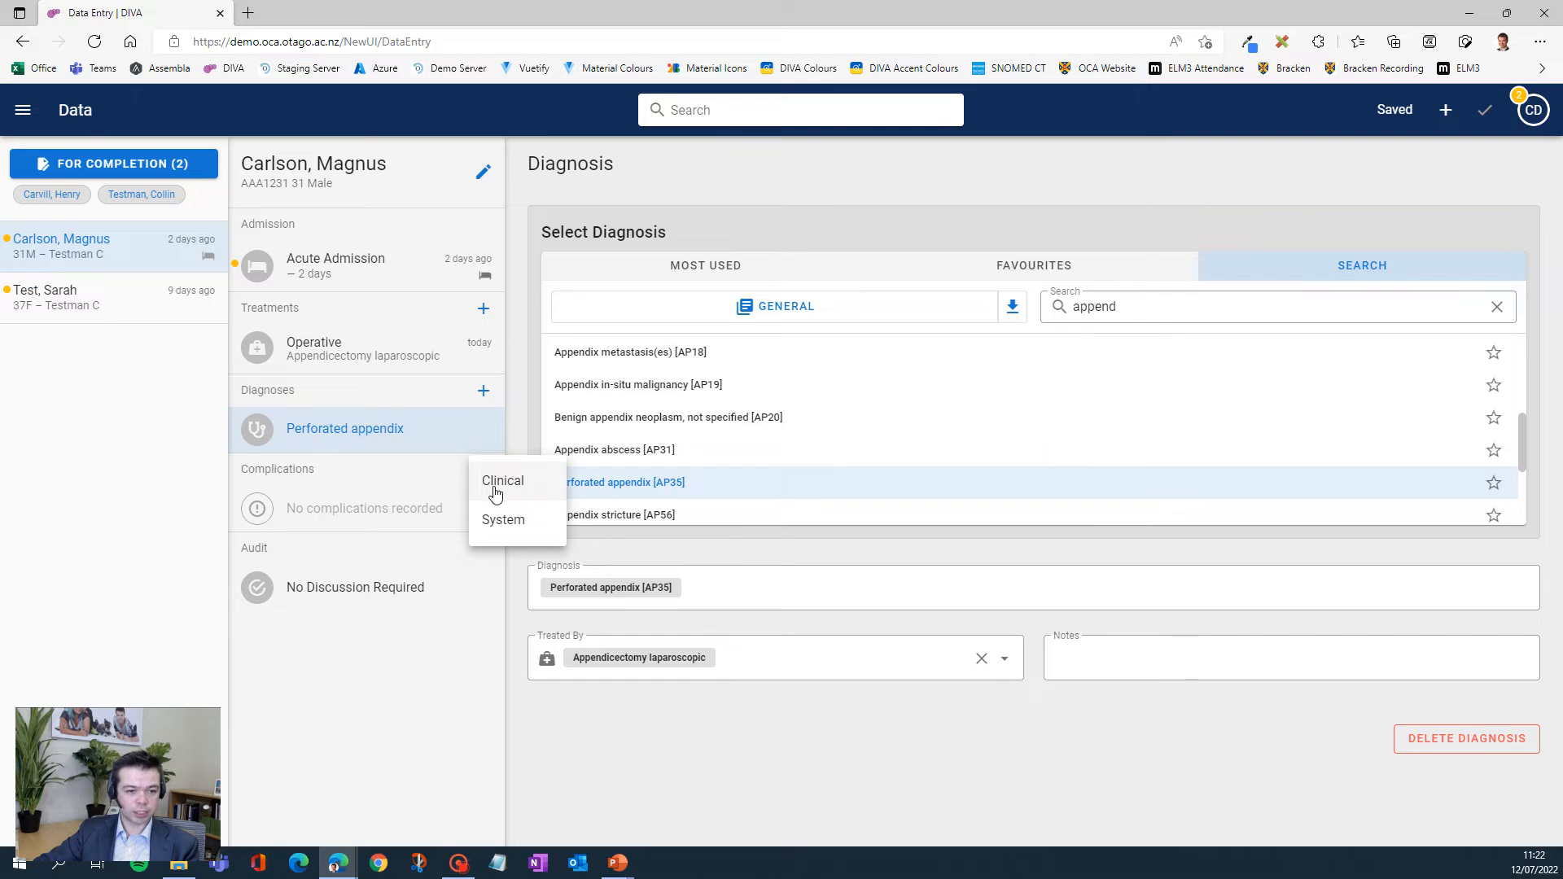
pyautogui.click(523, 482)
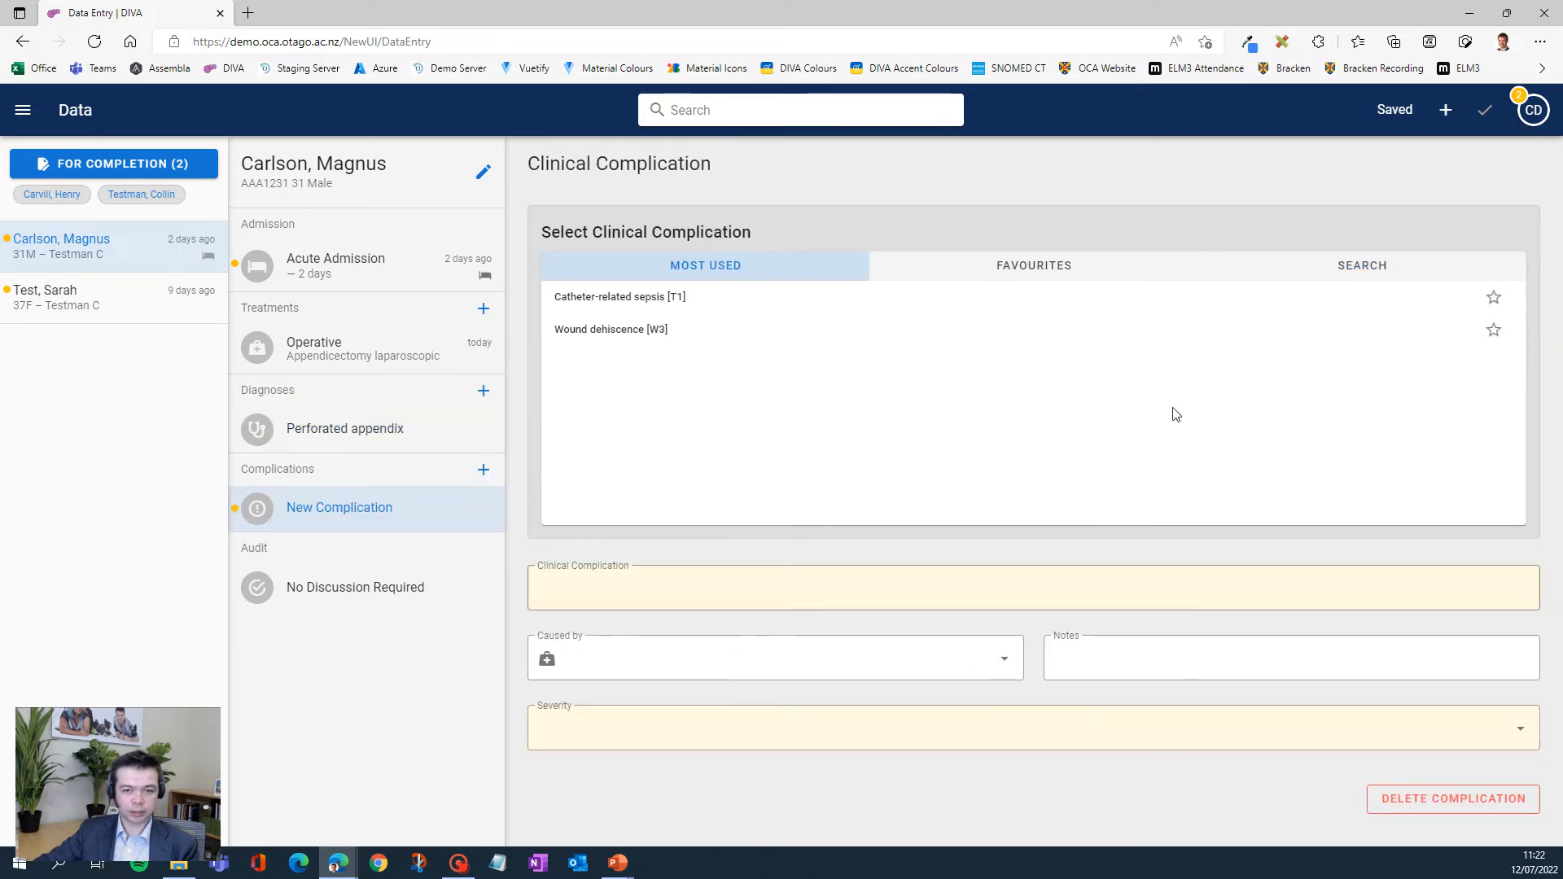
pyautogui.click(1318, 270)
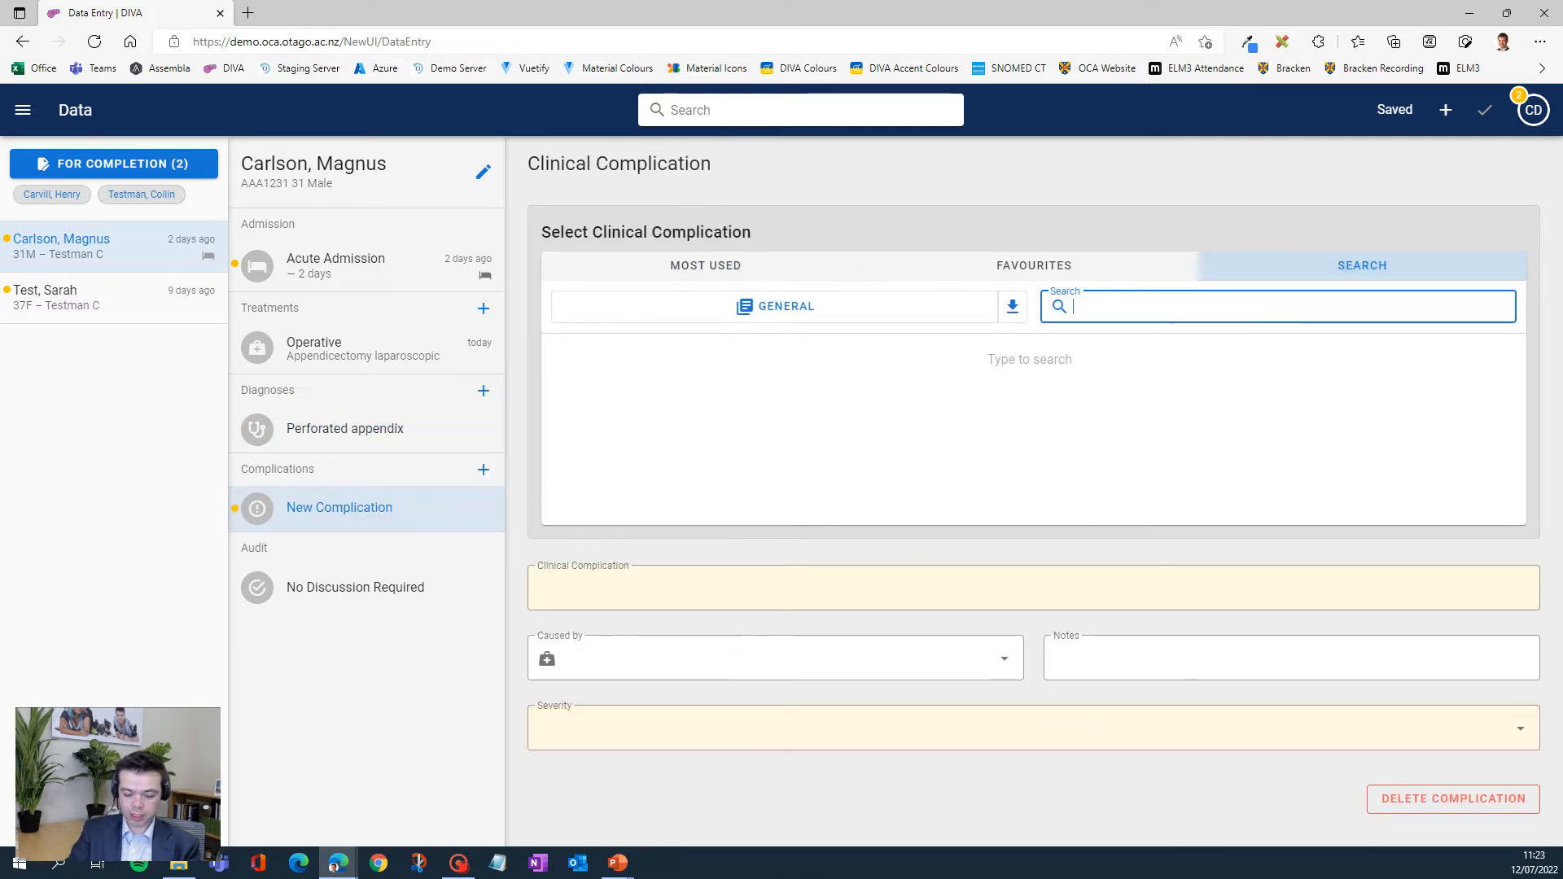
pyautogui.write('haemorrhage')
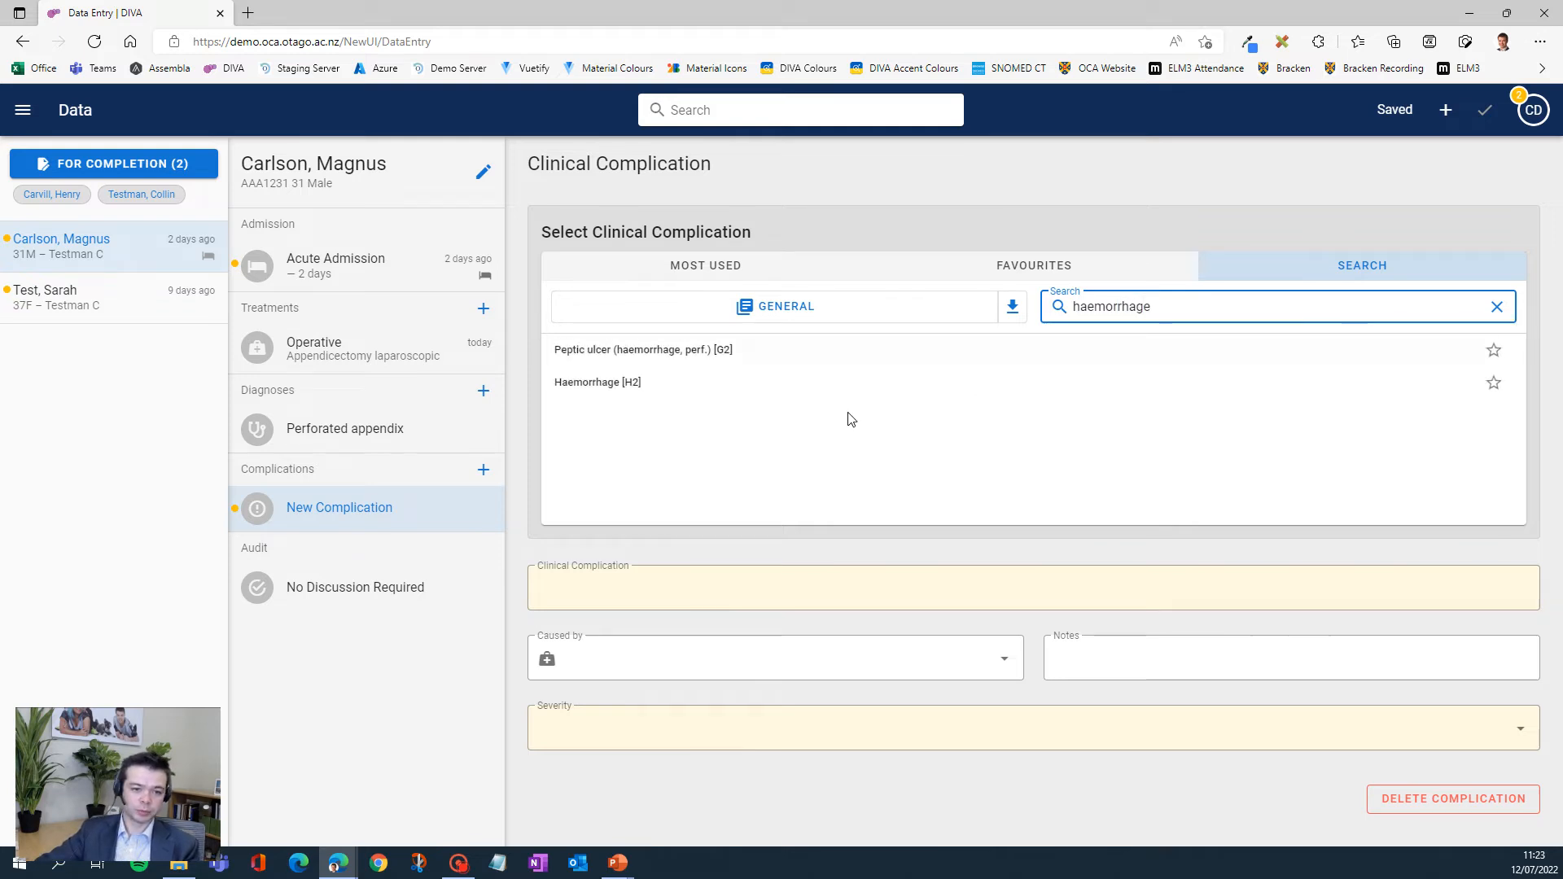
pyautogui.click(594, 379)
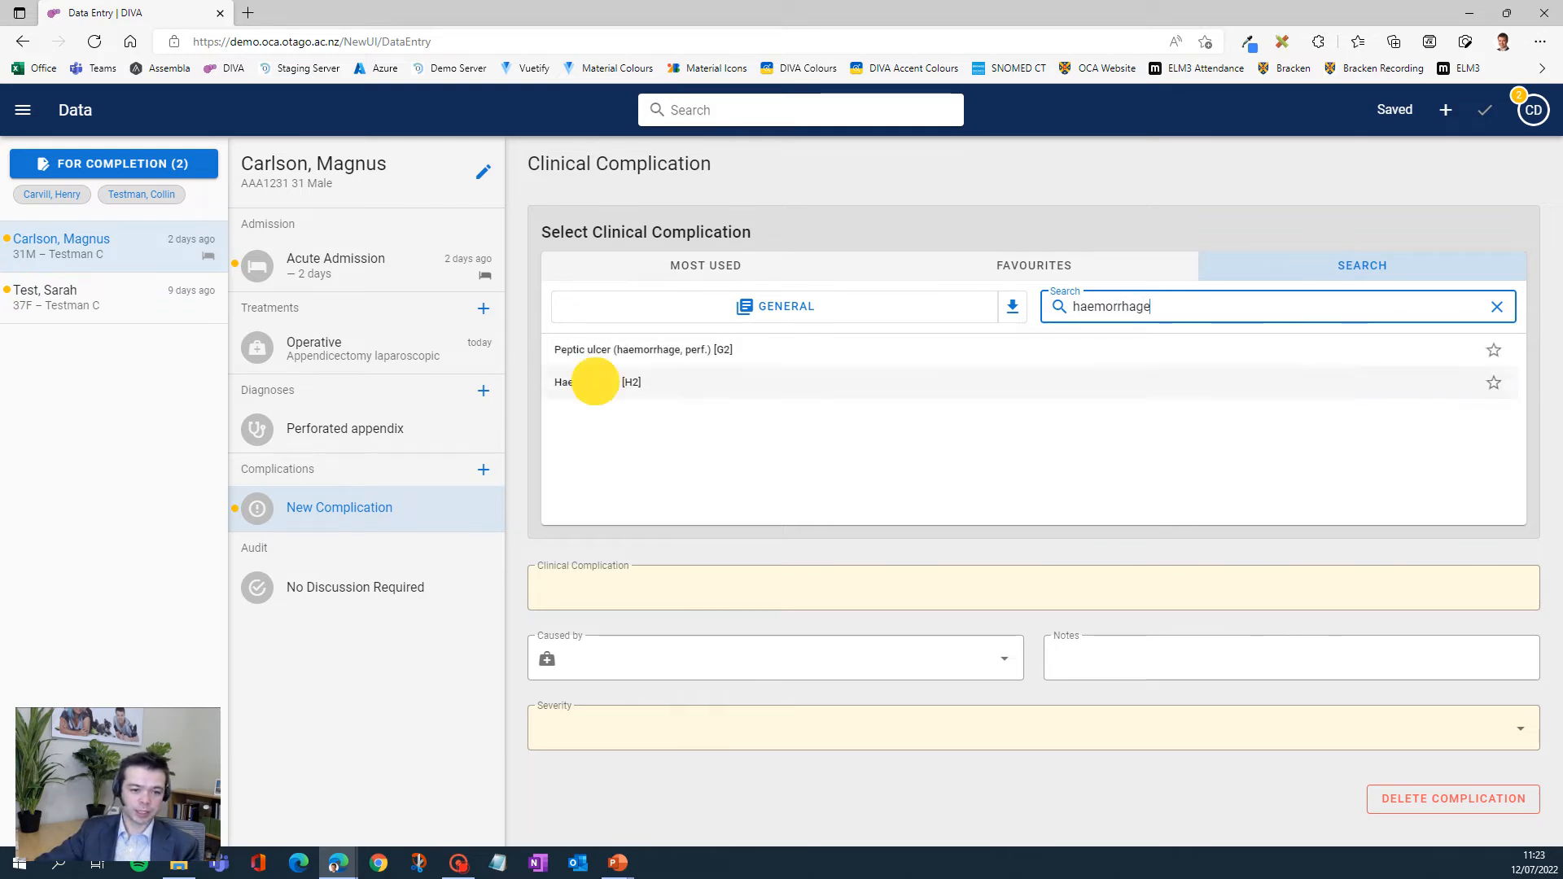
# Record the haemorrhage as caused by Appendicectomy laparoscopic and set its severity to Grade III-b.
pyautogui.click(632, 664)
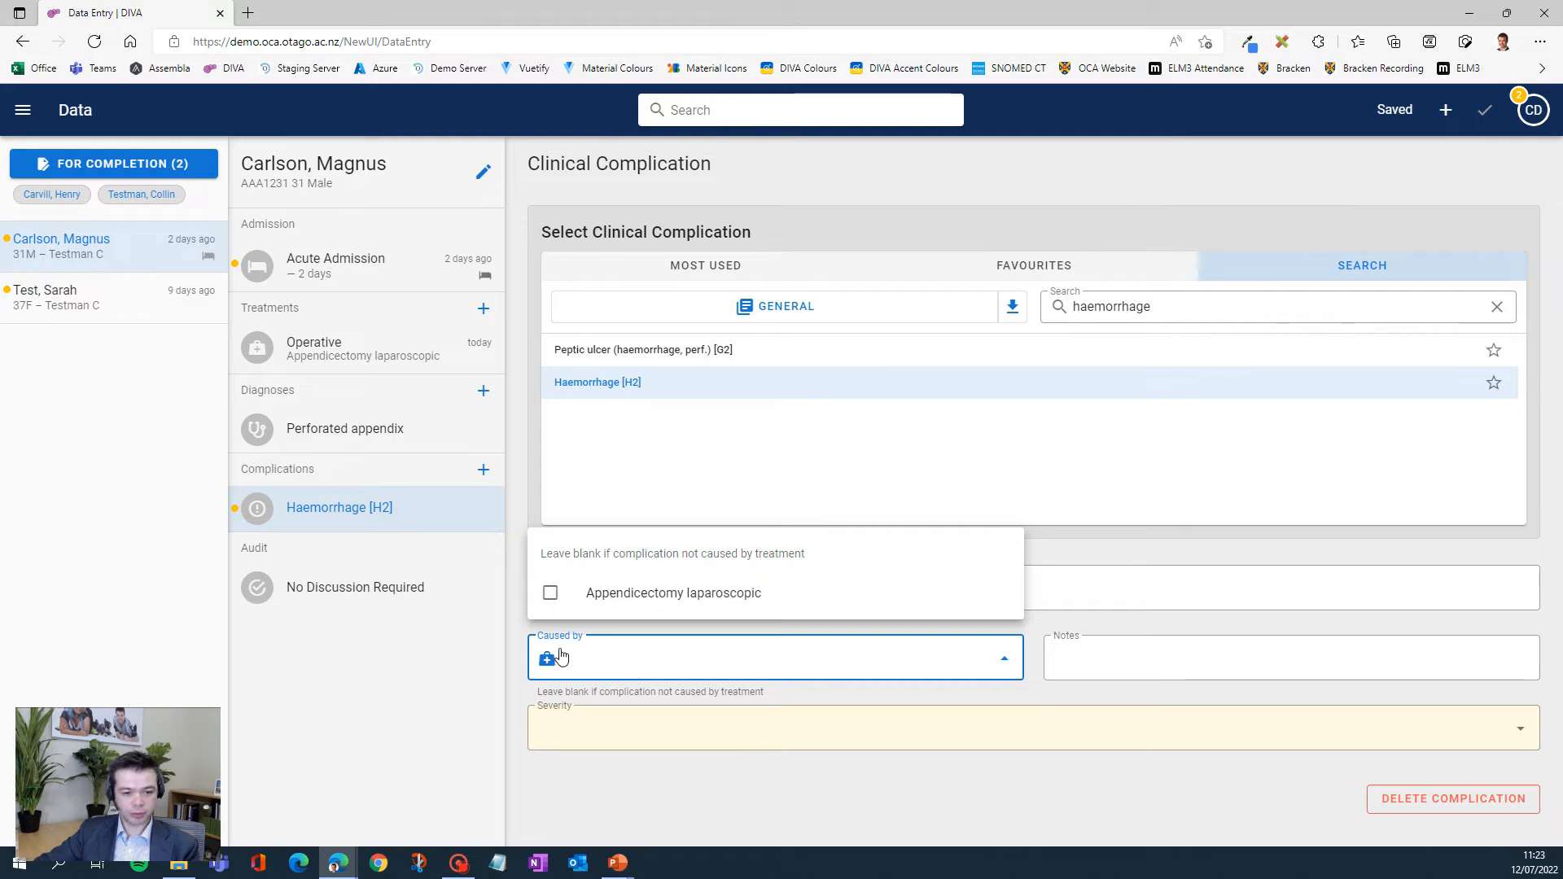
pyautogui.click(736, 601)
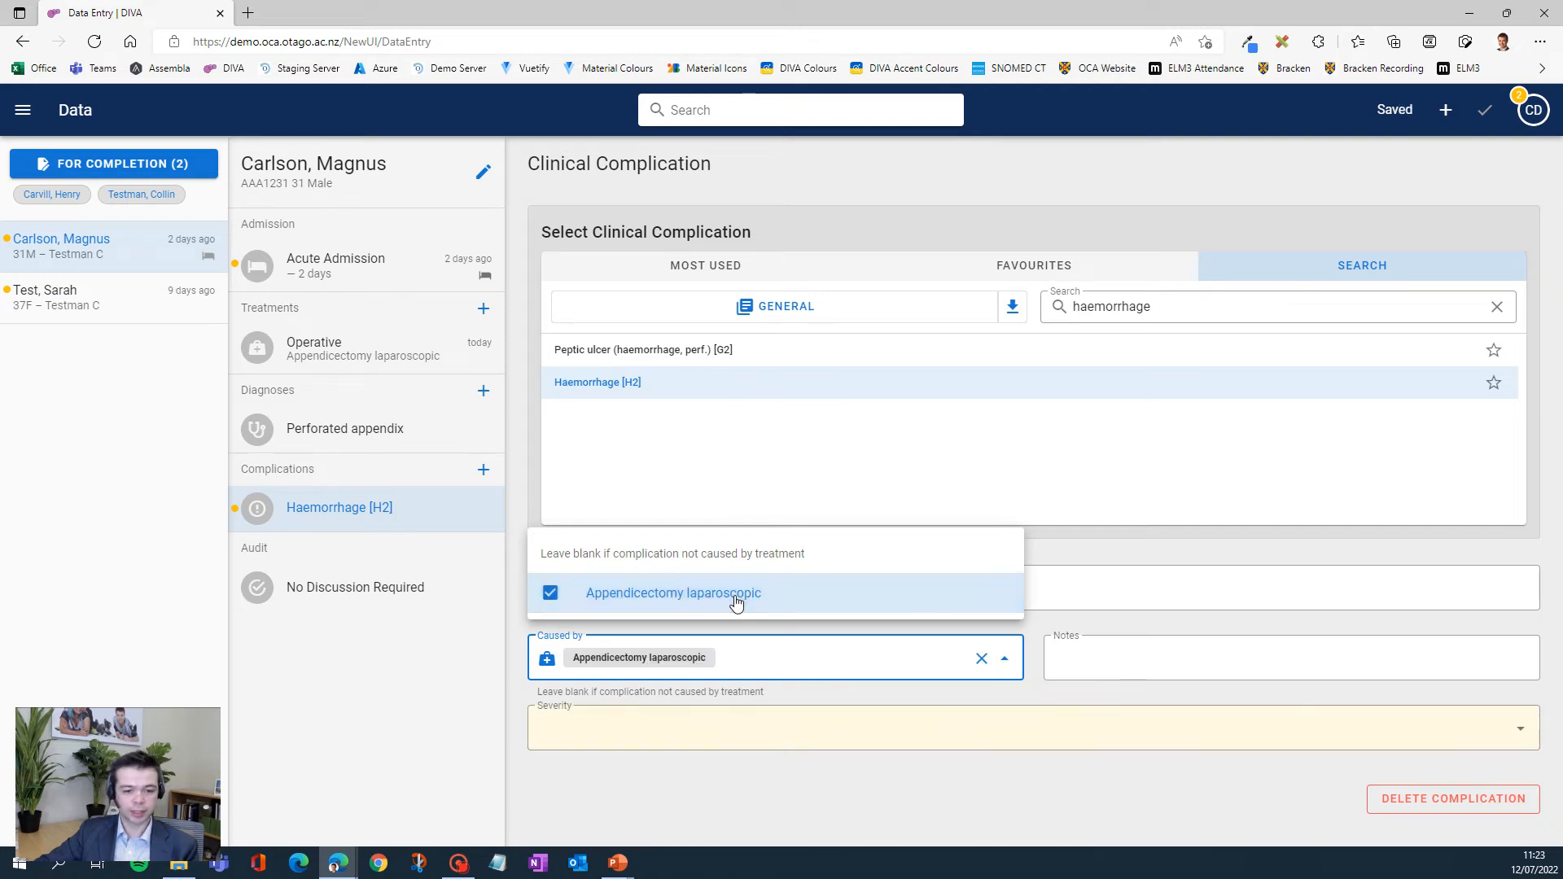
pyautogui.click(810, 778)
pyautogui.click(798, 724)
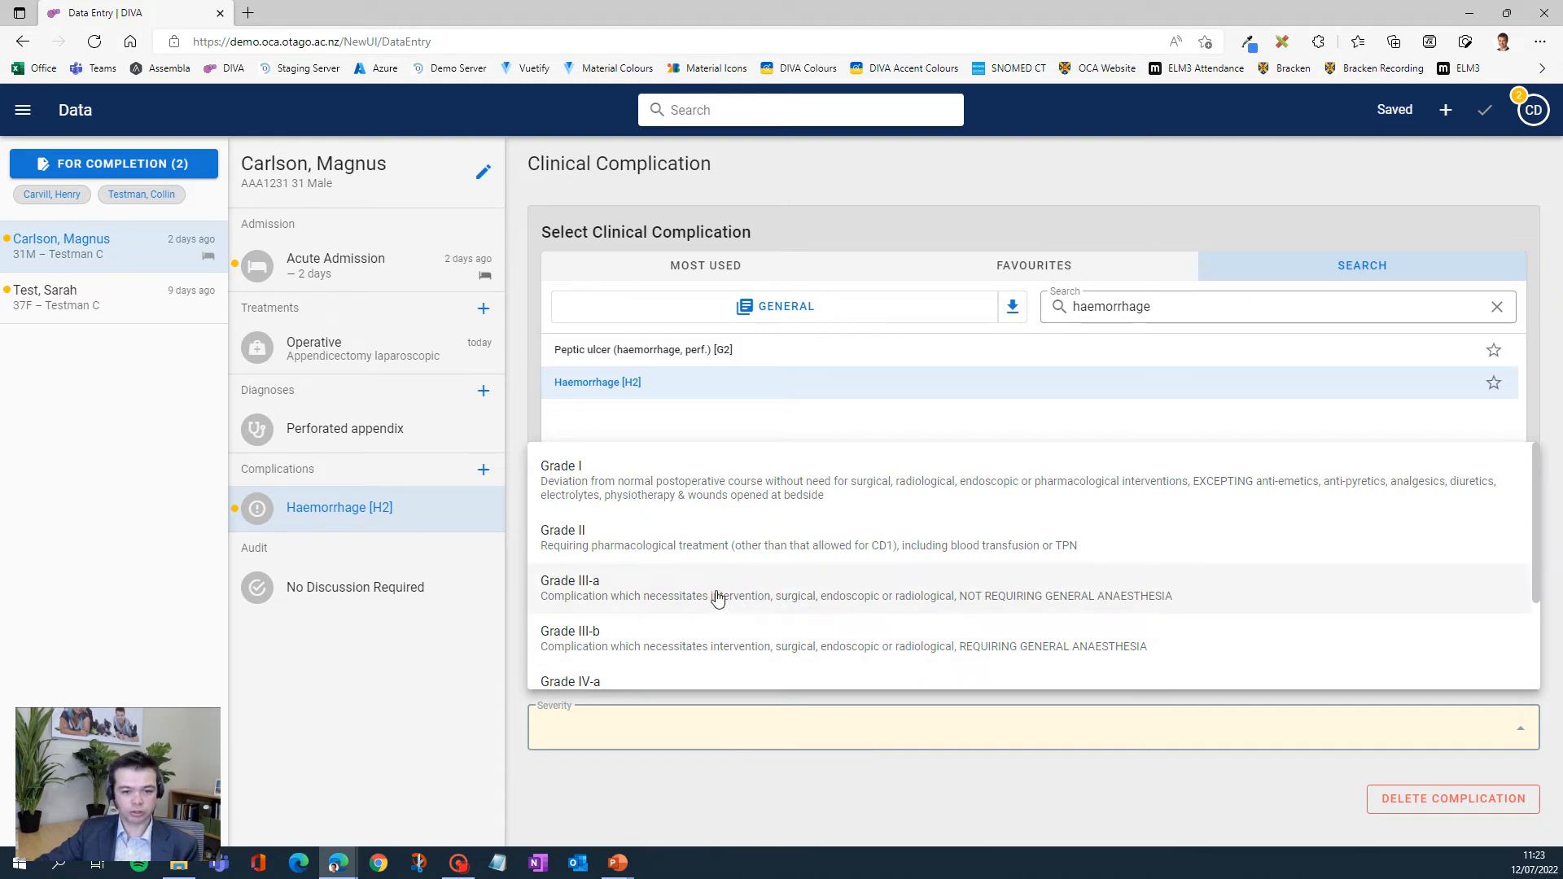
pyautogui.click(685, 642)
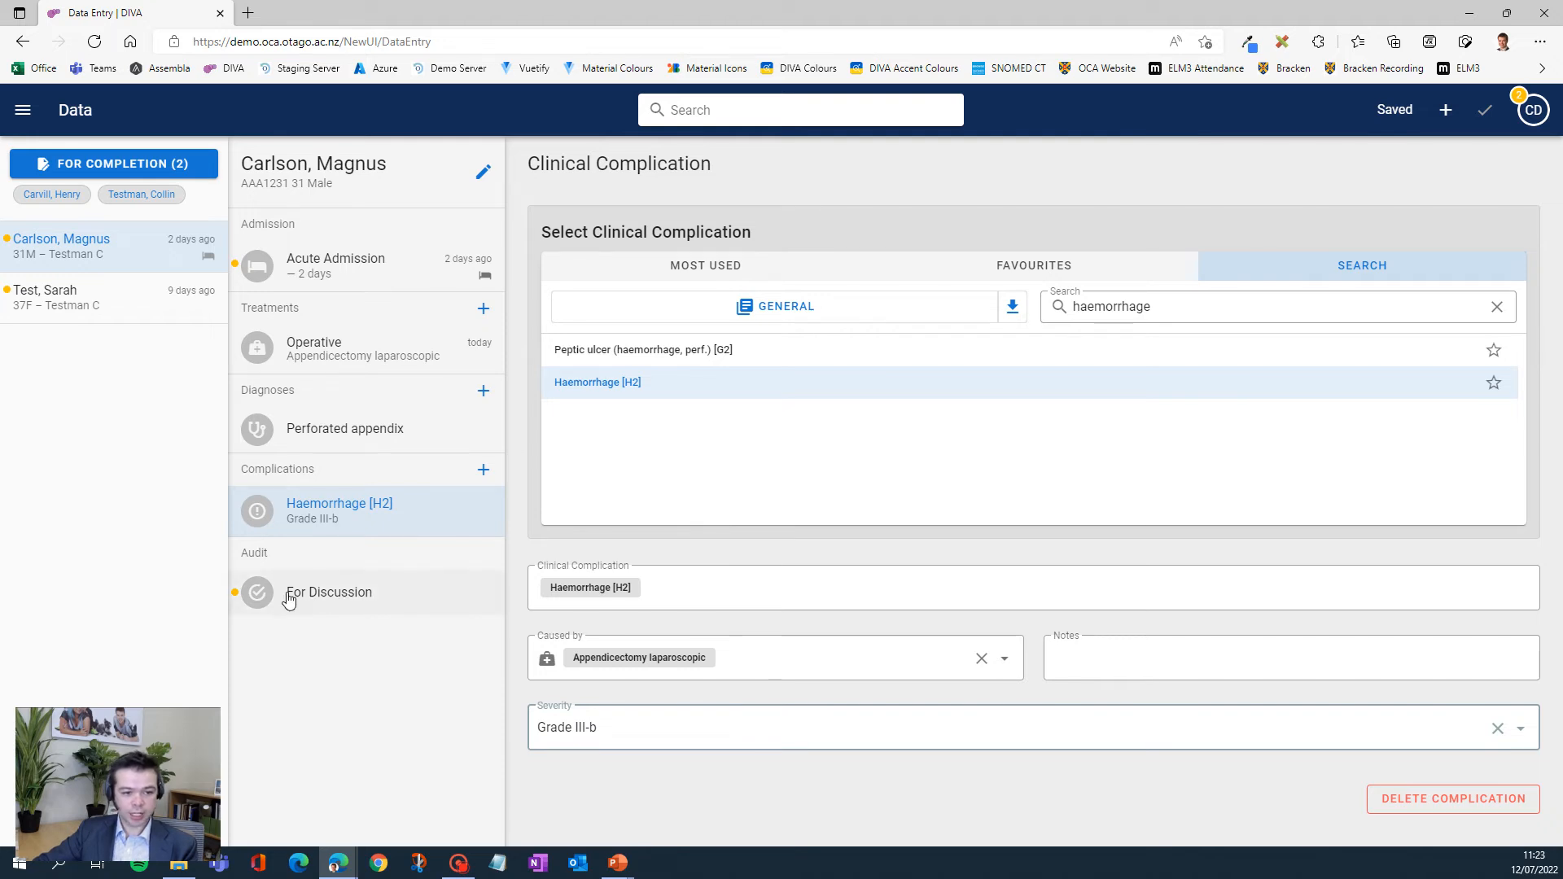
# Enter "Bleeding intra op. Needed lots of stitches." as the audit's points for discussion.
pyautogui.click(340, 599)
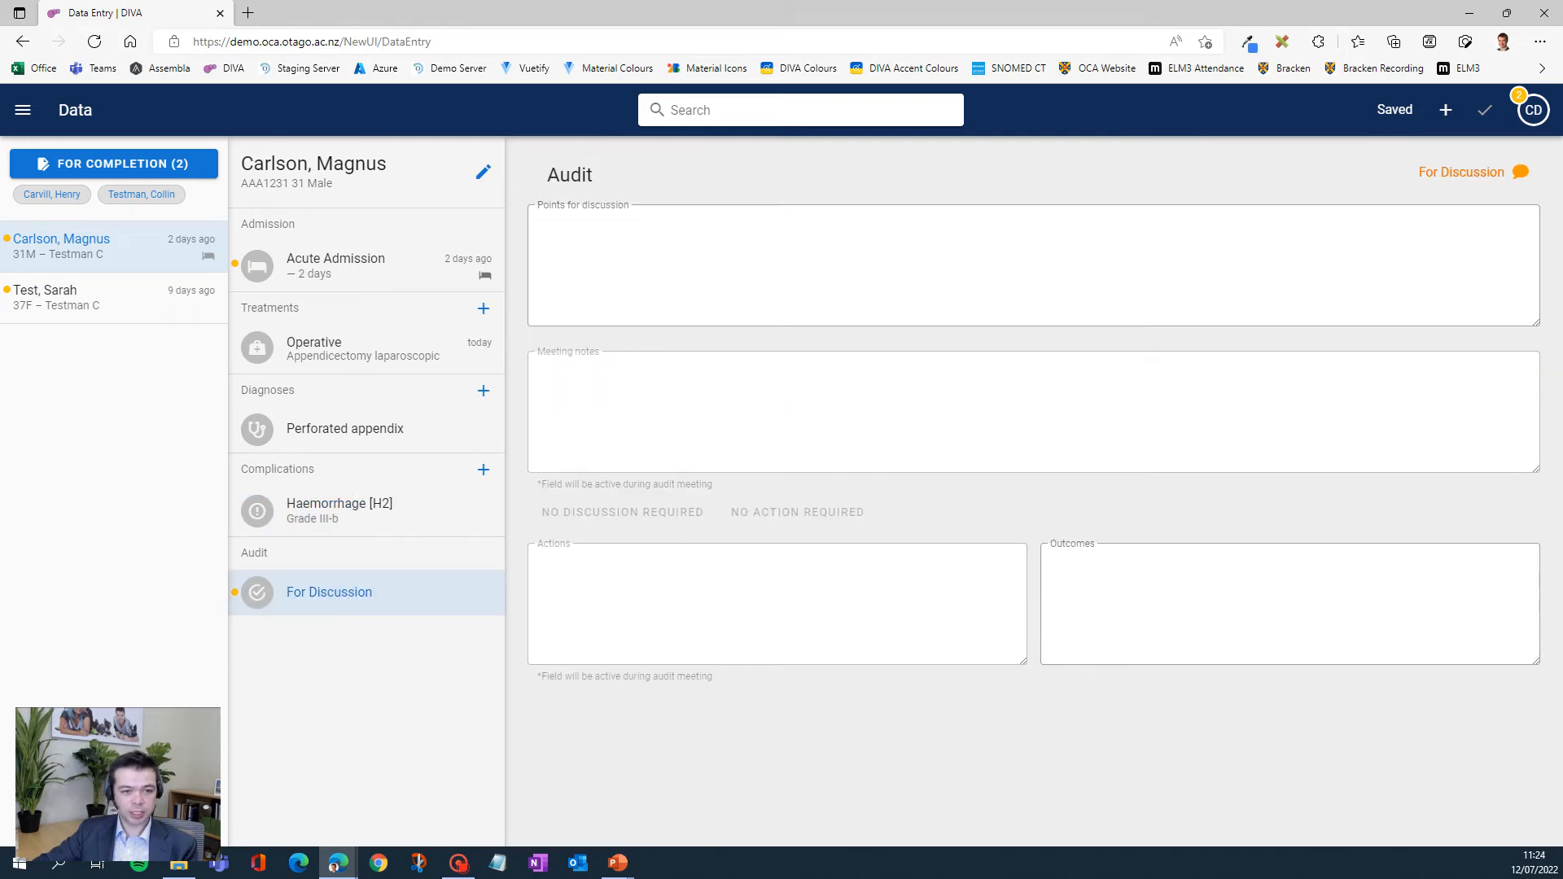
pyautogui.click(599, 247)
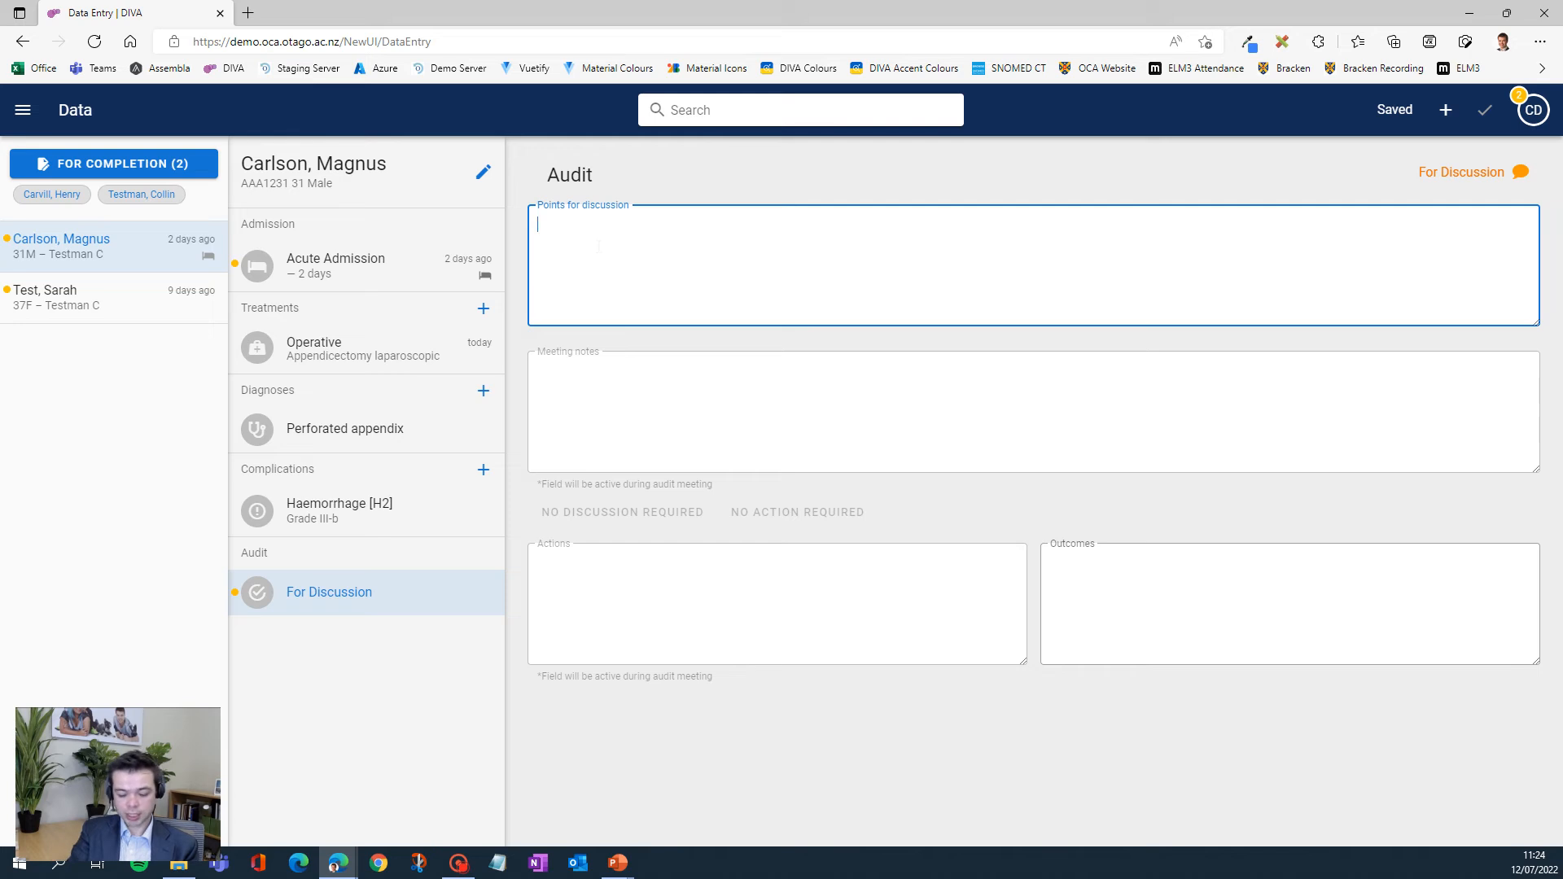
pyautogui.write('B')
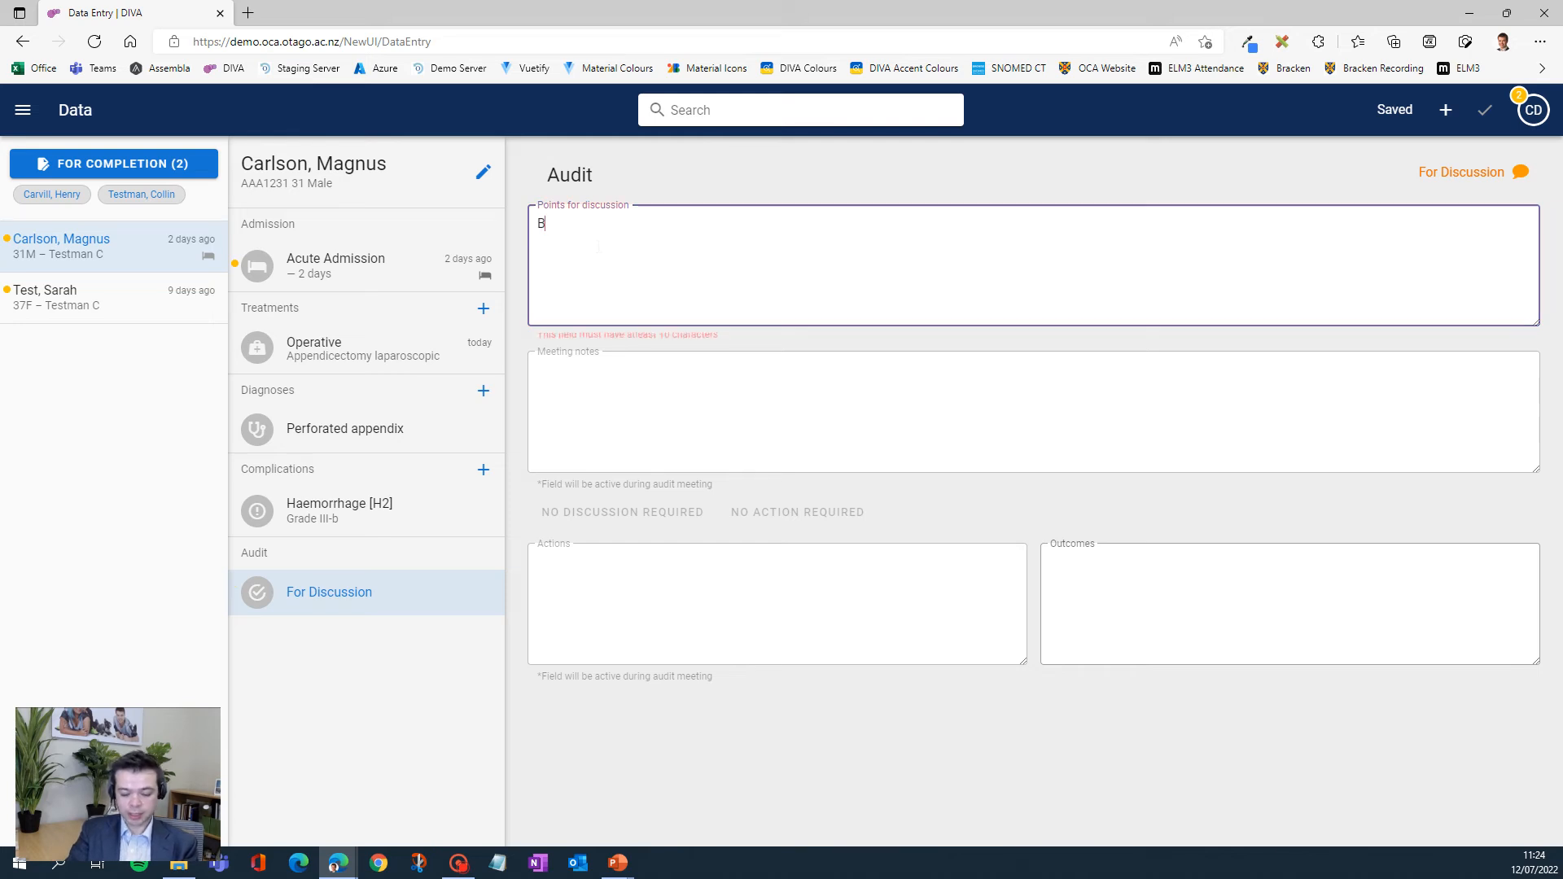
pyautogui.write('eeding ')
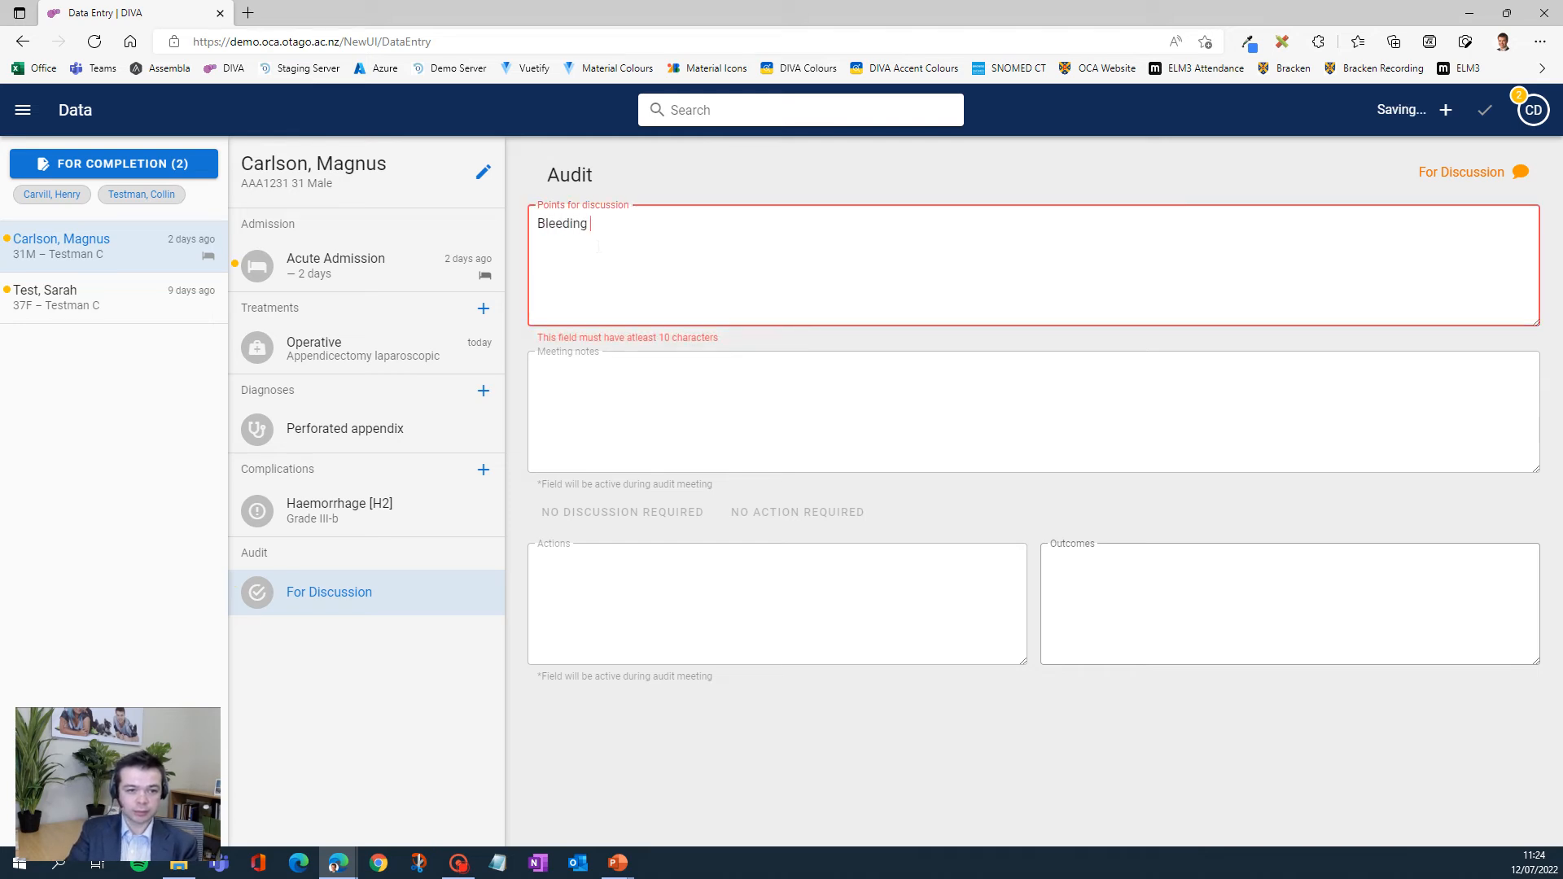
pyautogui.write('intra op')
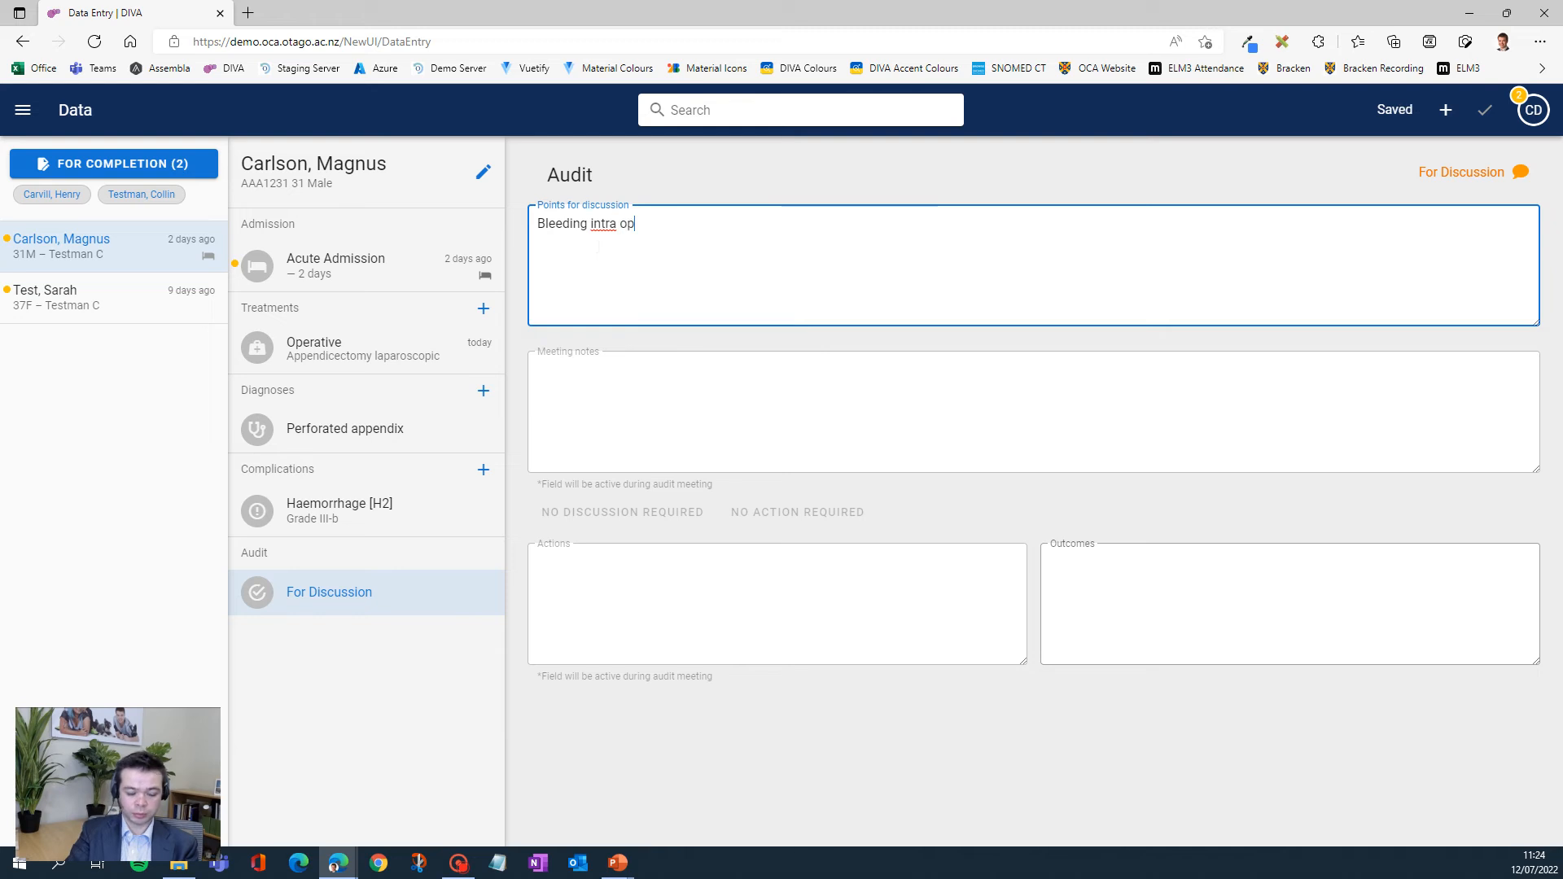
pyautogui.write('. Needed l')
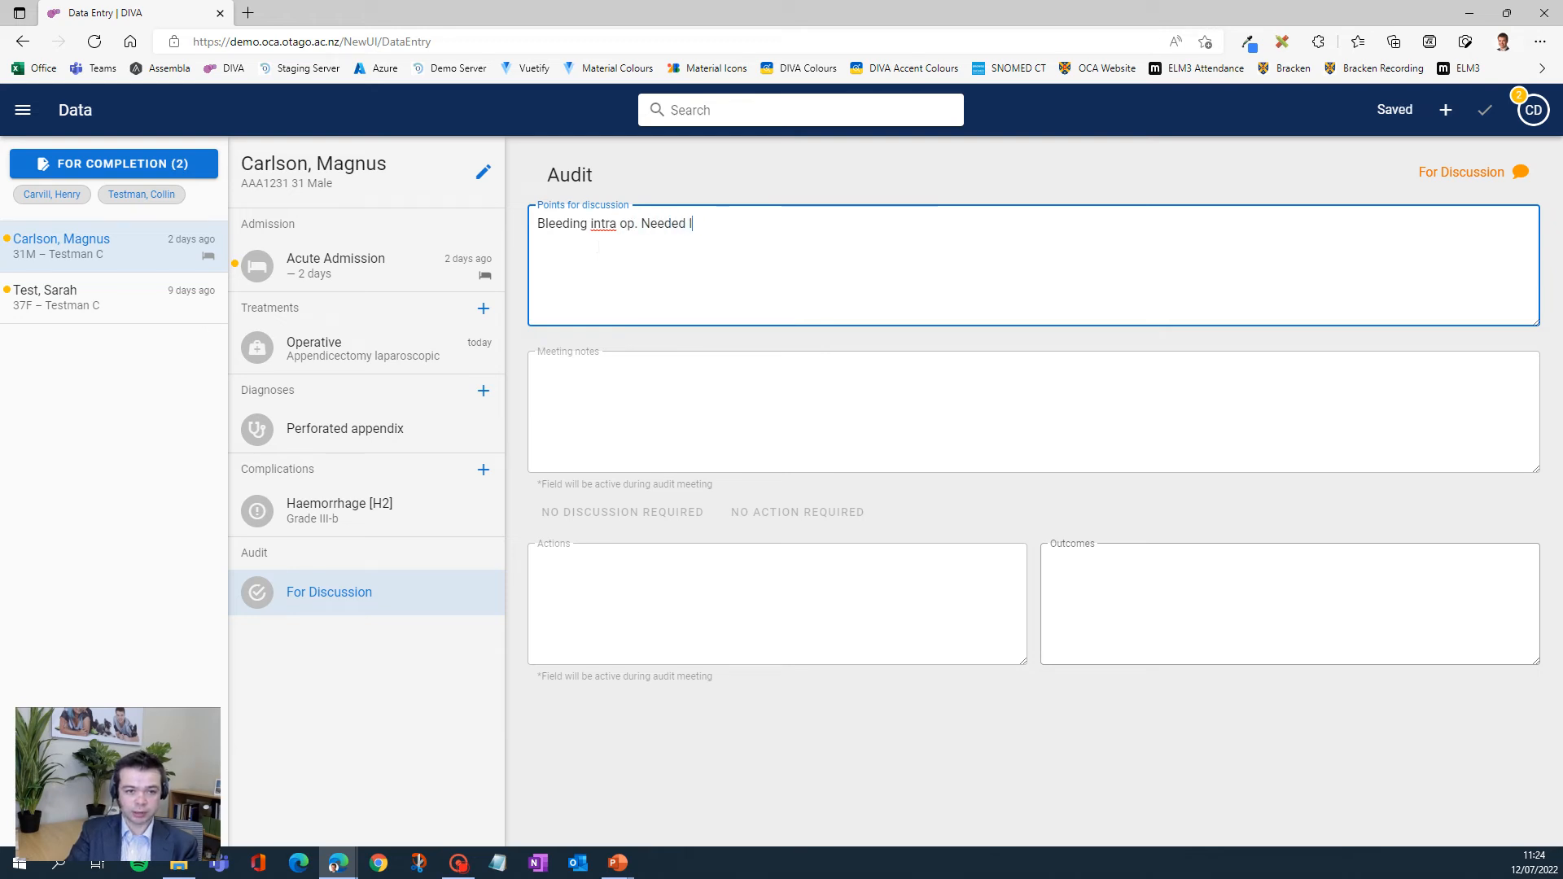
pyautogui.write('ots of st')
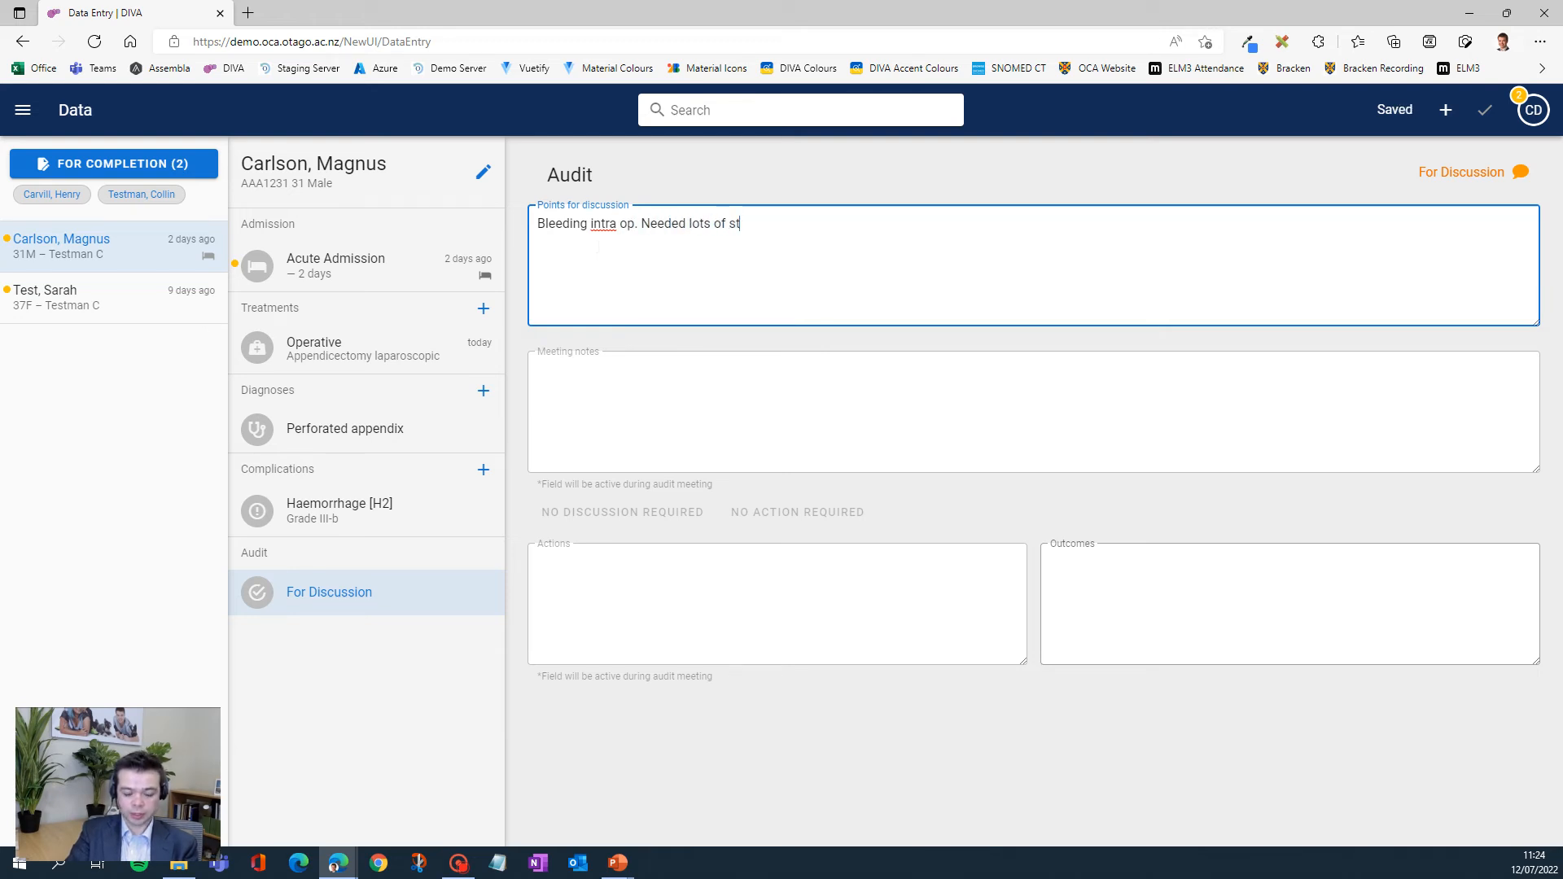
pyautogui.write('tch')
pyautogui.press('BackSpace')
pyautogui.press('BackSpace')
pyautogui.press('BackSpace')
pyautogui.write('iut')
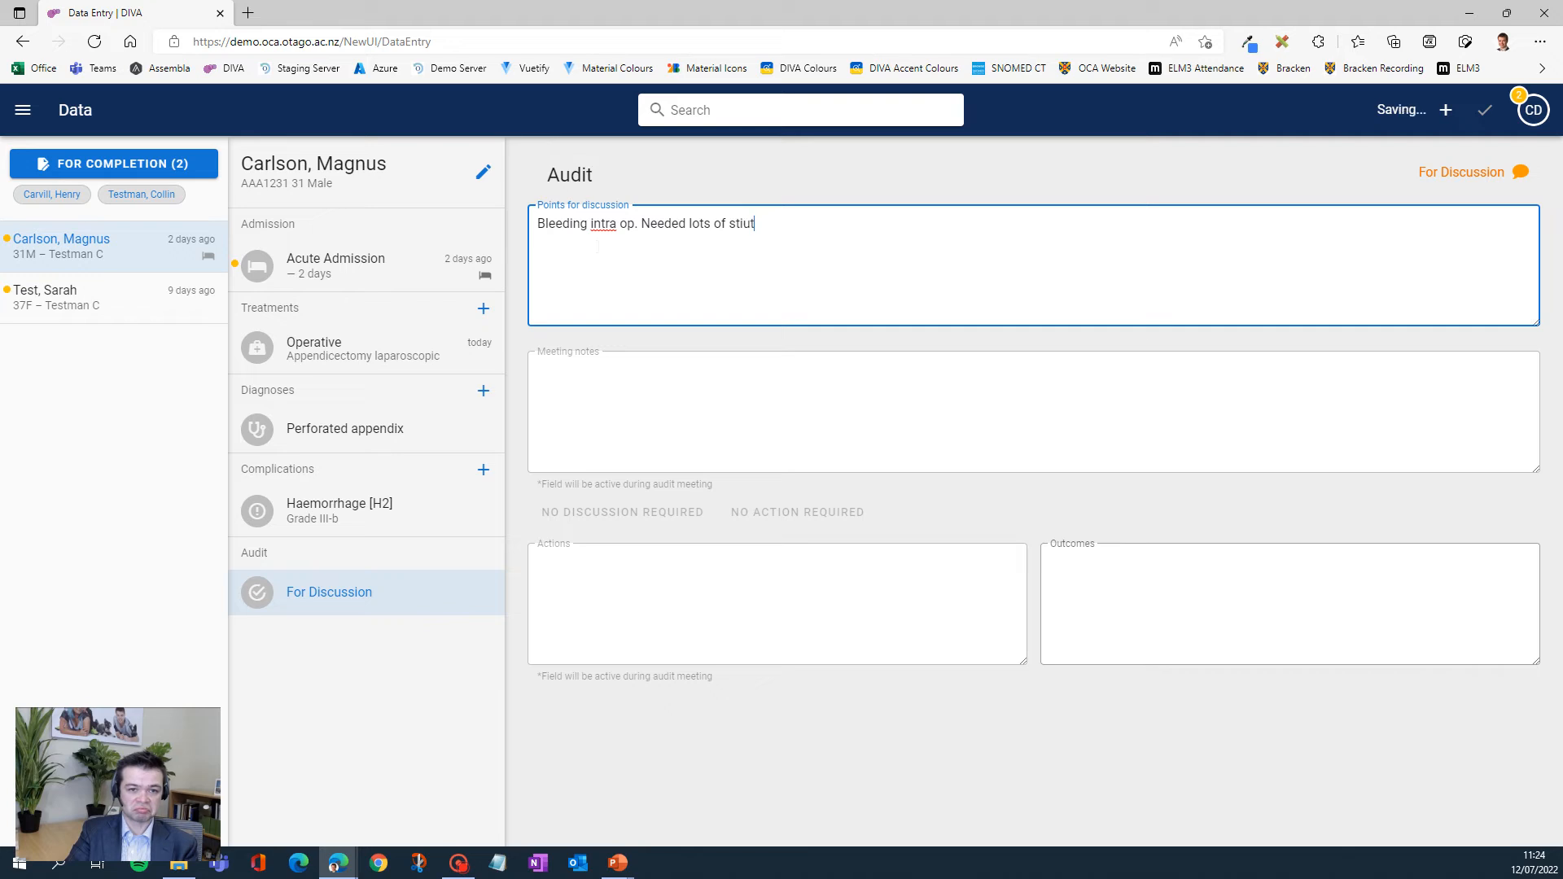
pyautogui.press('BackSpace')
pyautogui.press('BackSpace')
pyautogui.write('tc')
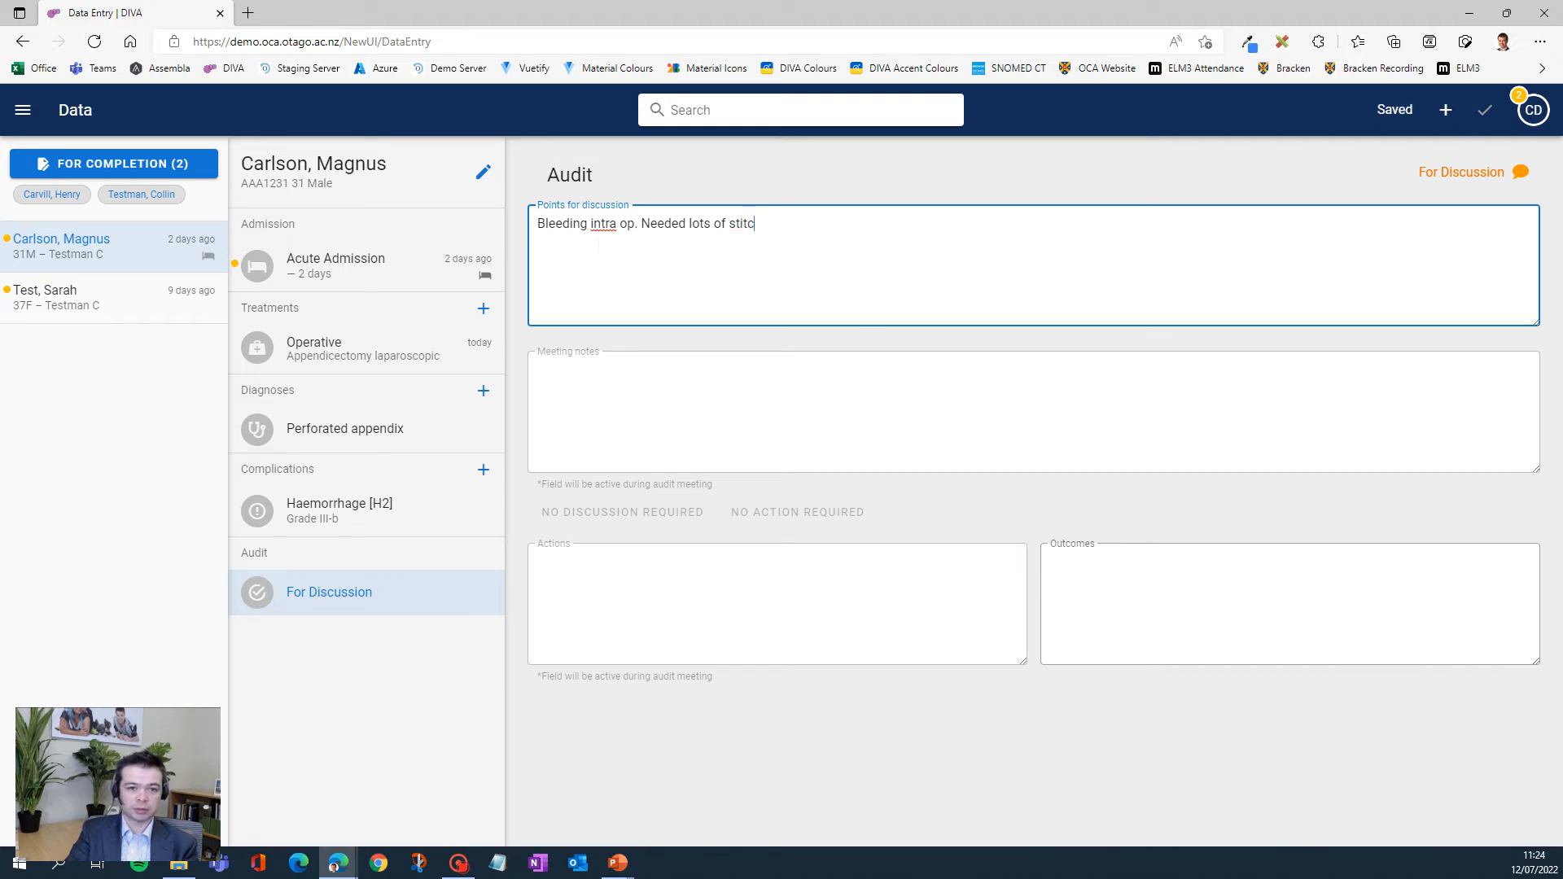
pyautogui.write('hes.')
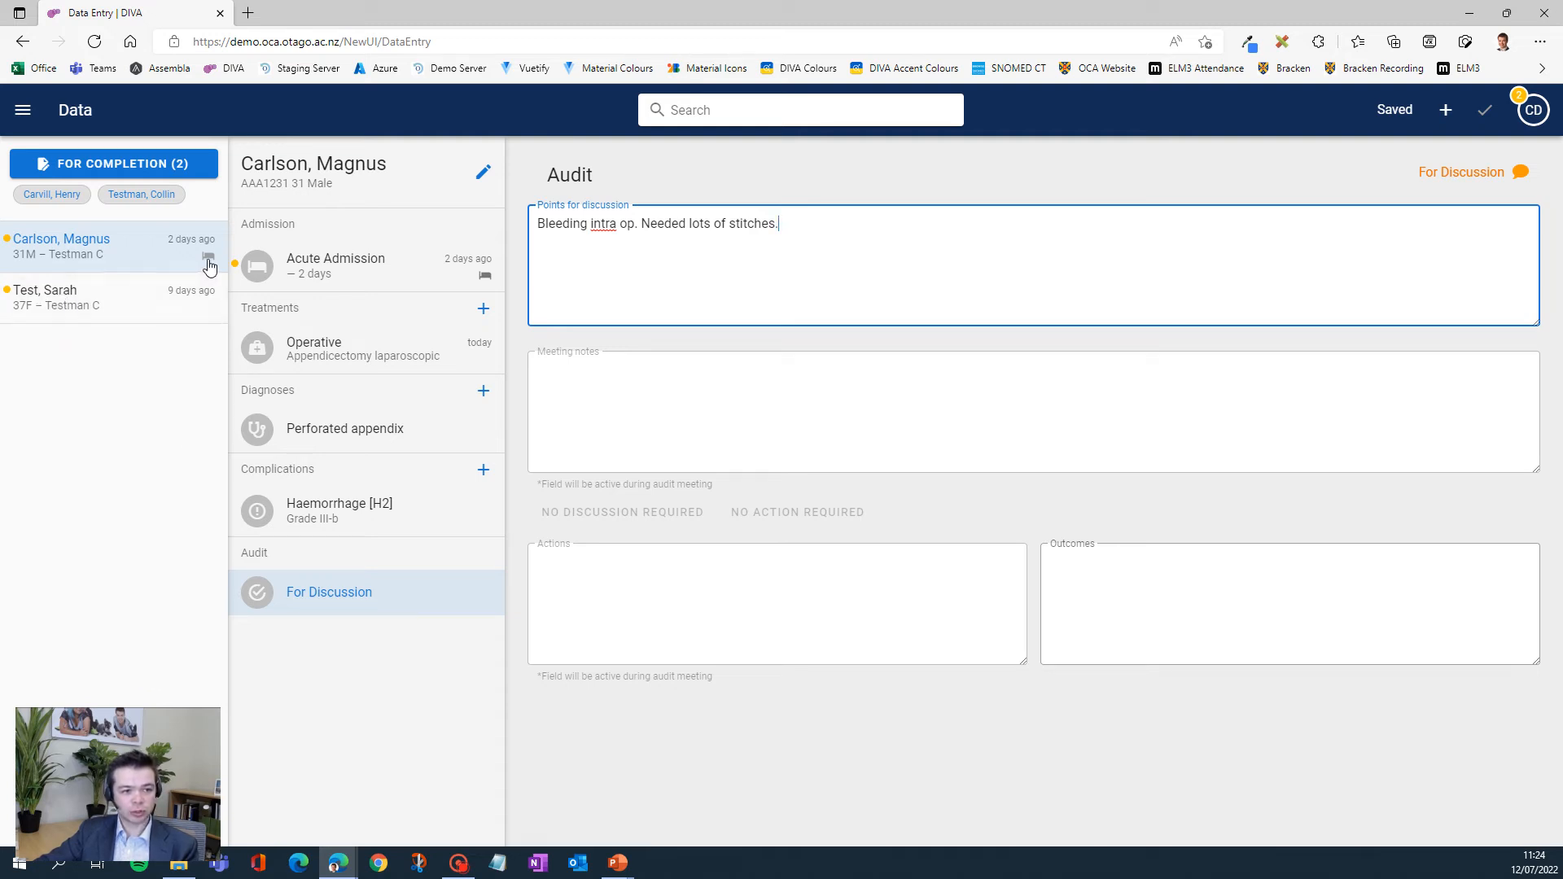
# Open the acute admission of the 37-year-old female patient and add a Medical treatment to it.
pyautogui.click(135, 315)
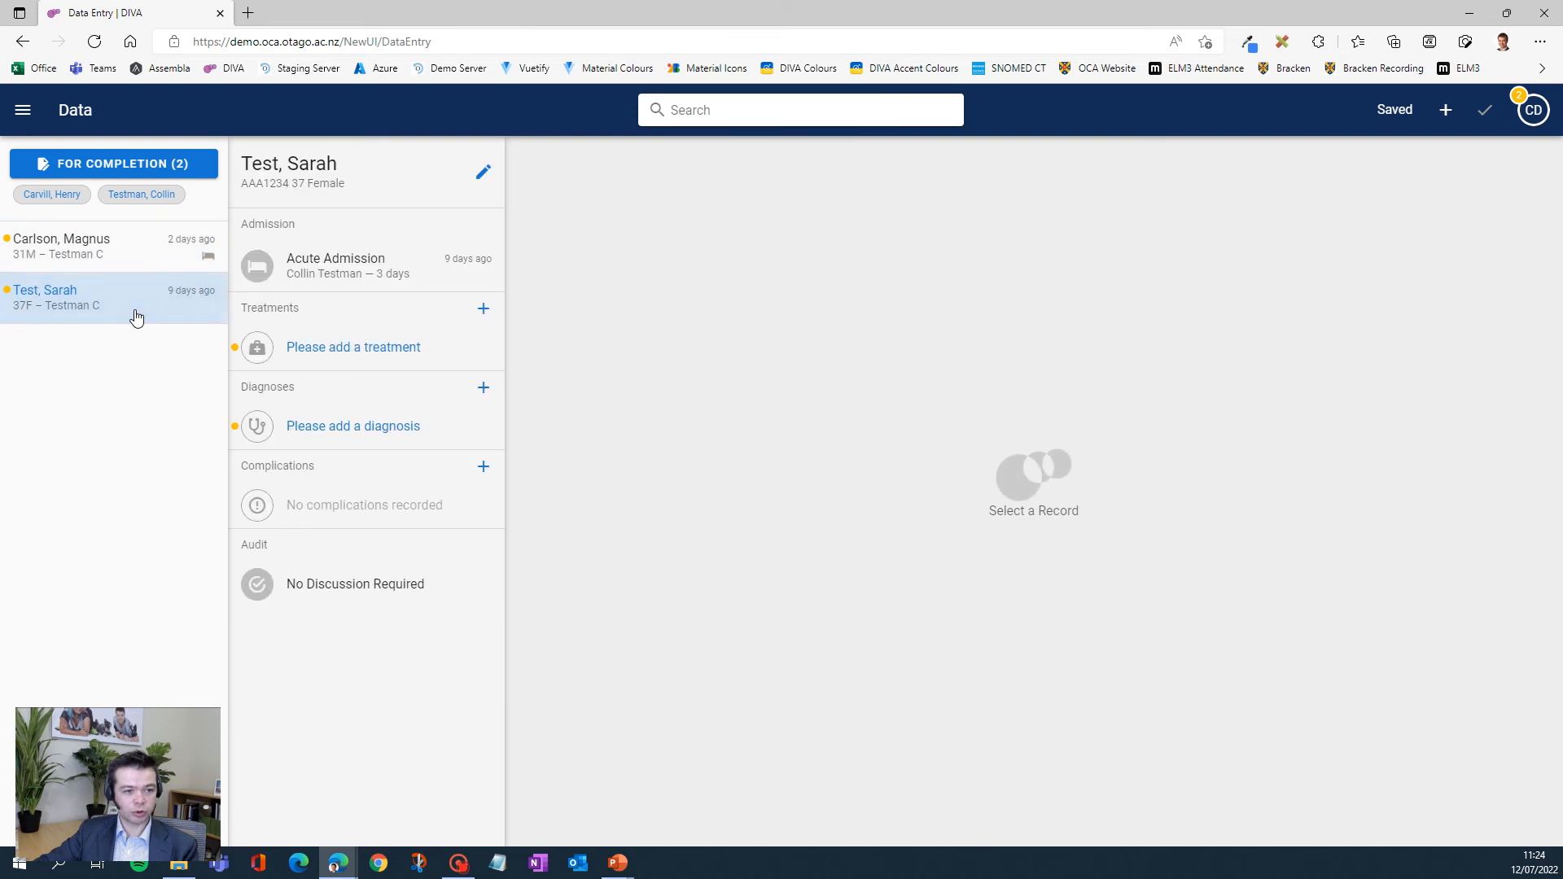
pyautogui.click(322, 279)
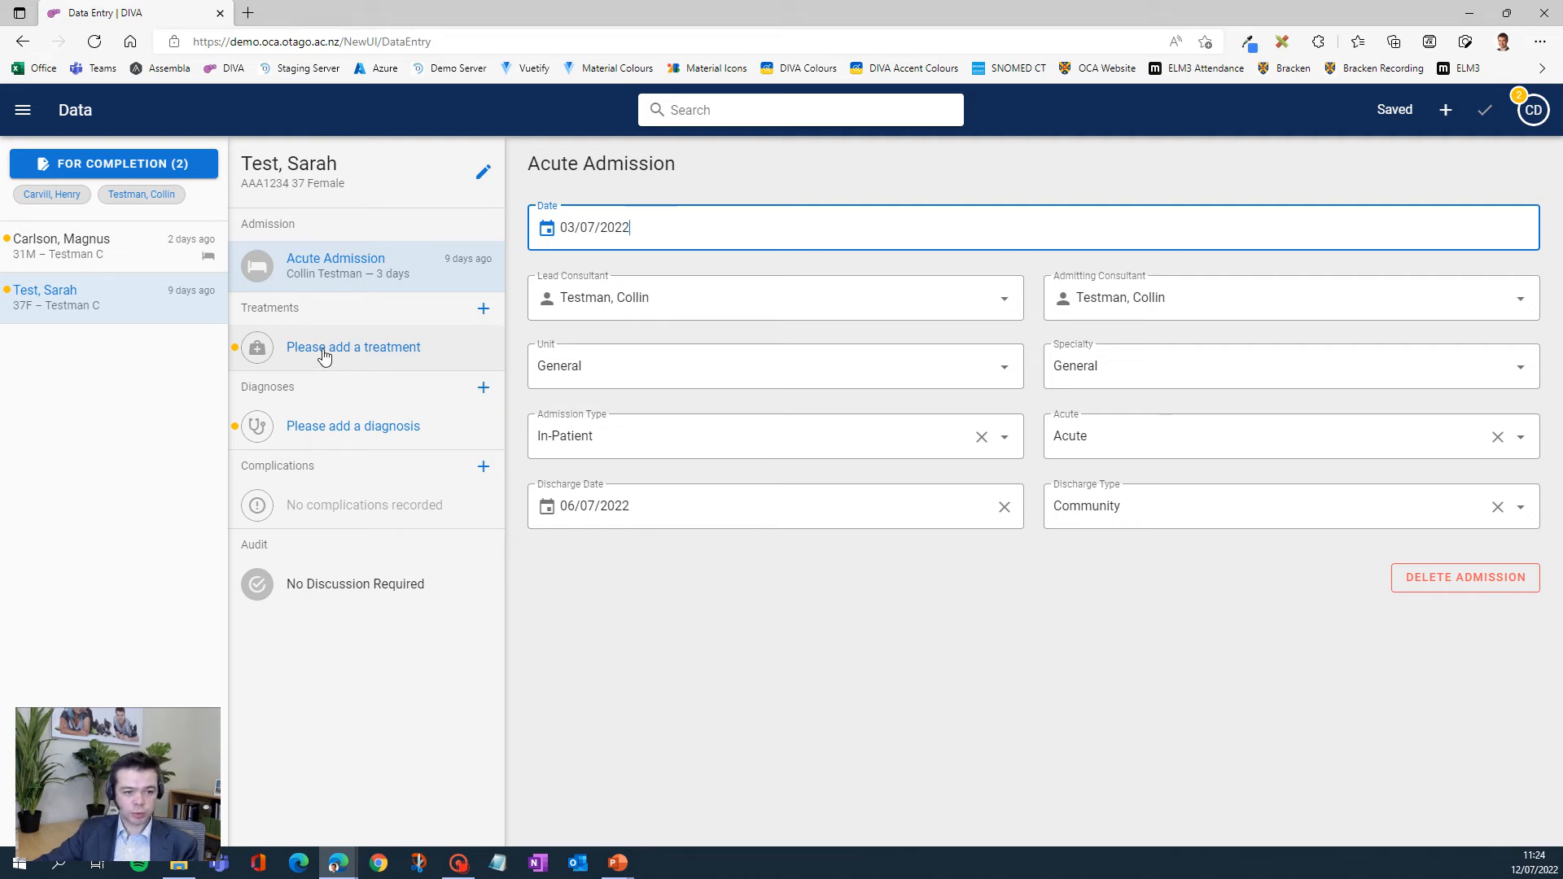
pyautogui.click(483, 308)
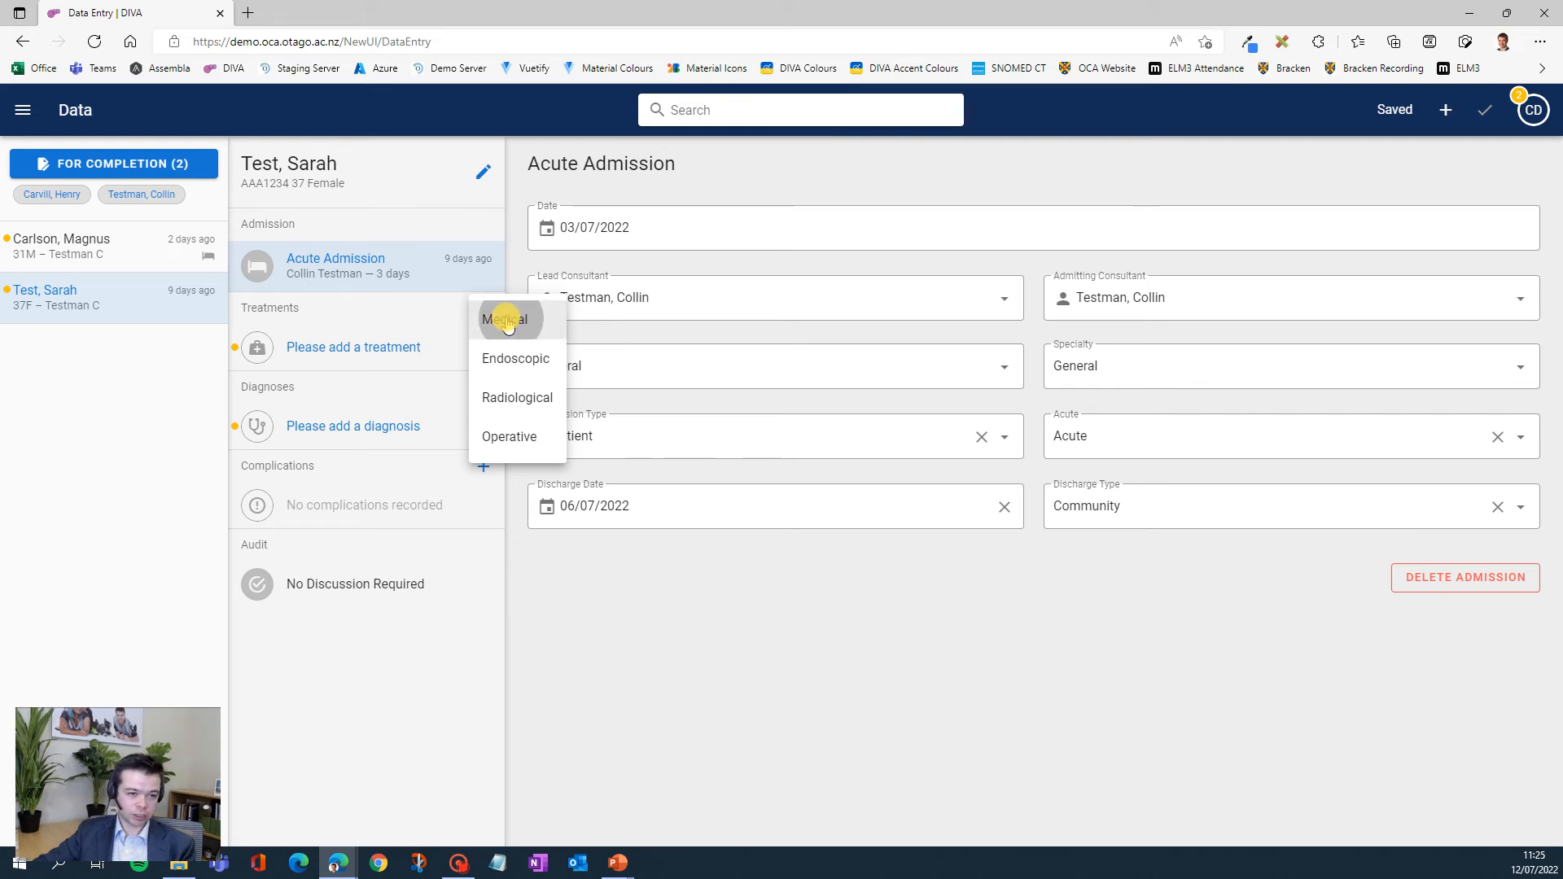
pyautogui.click(505, 321)
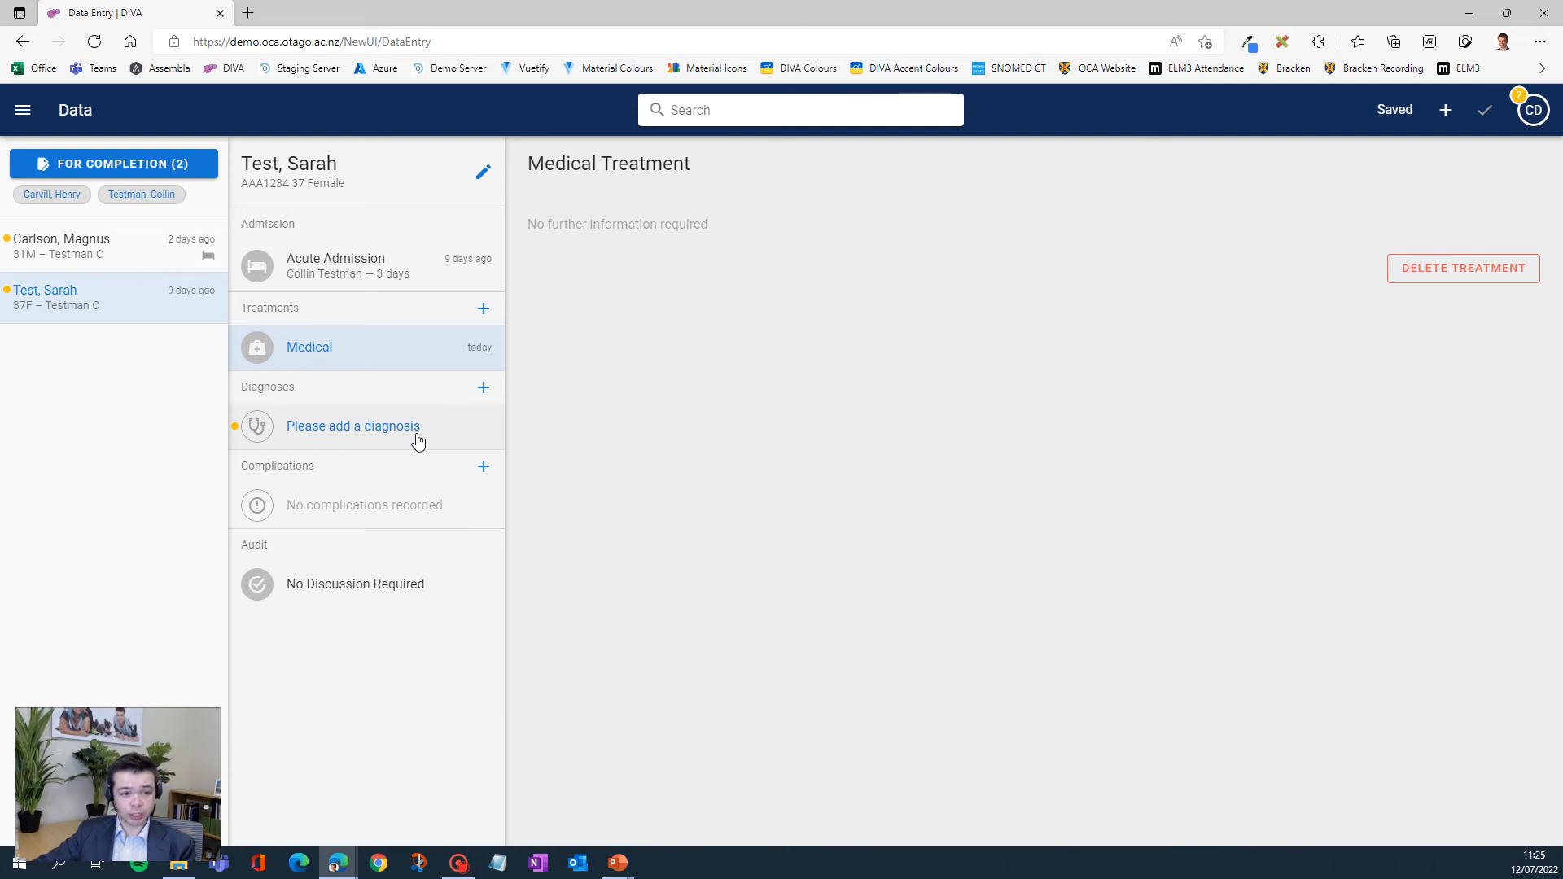
# Add a diagnosis to this admission, searching for "infection" and choosing Skin post-op wound infection [SK88].
pyautogui.click(483, 386)
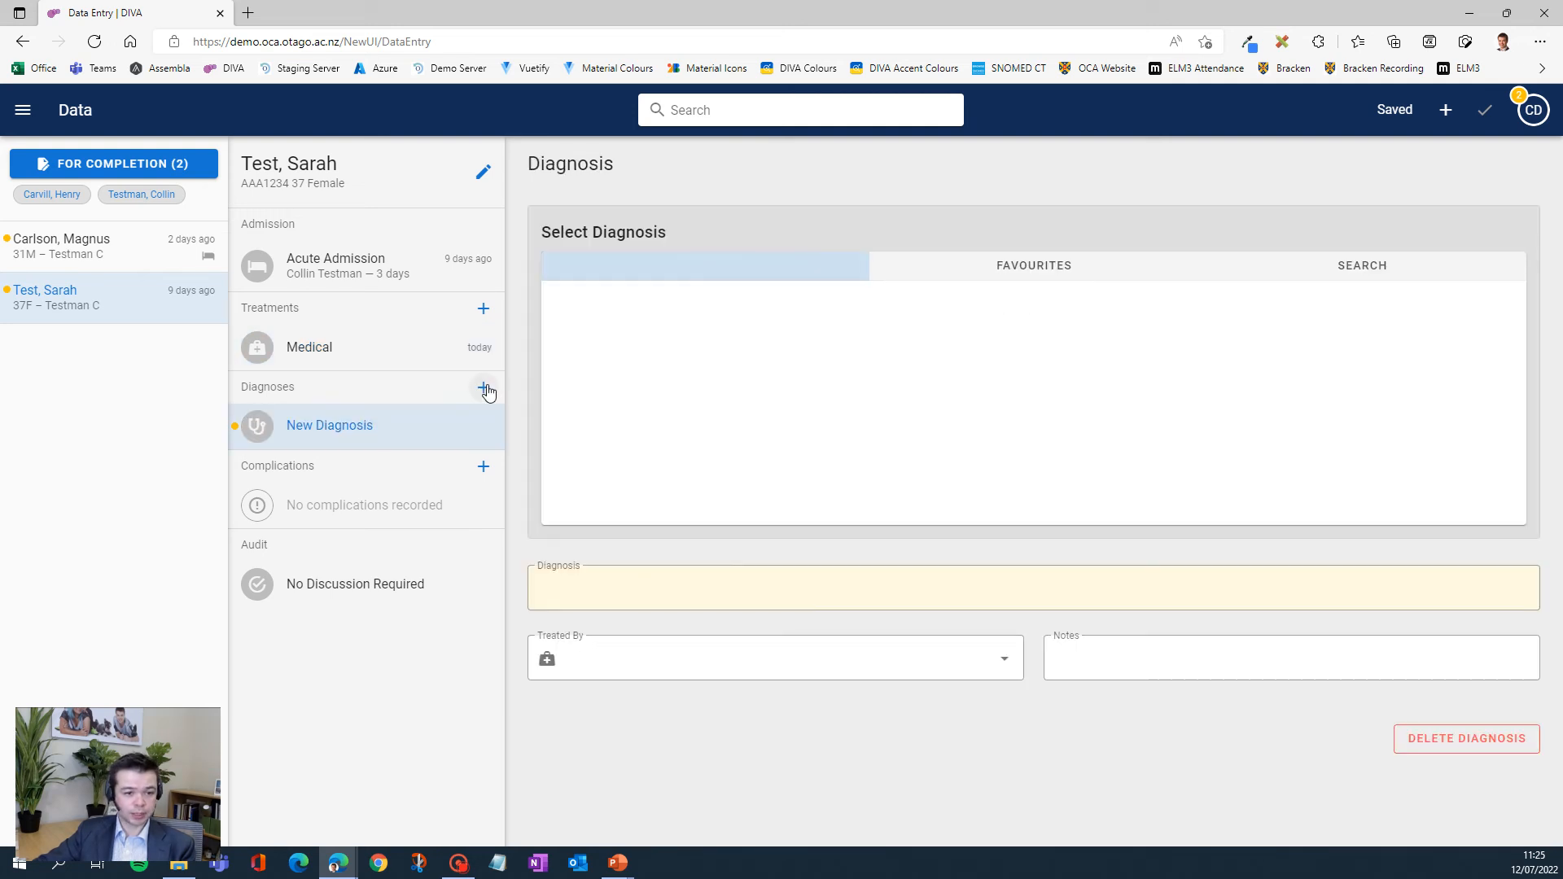
pyautogui.click(1319, 262)
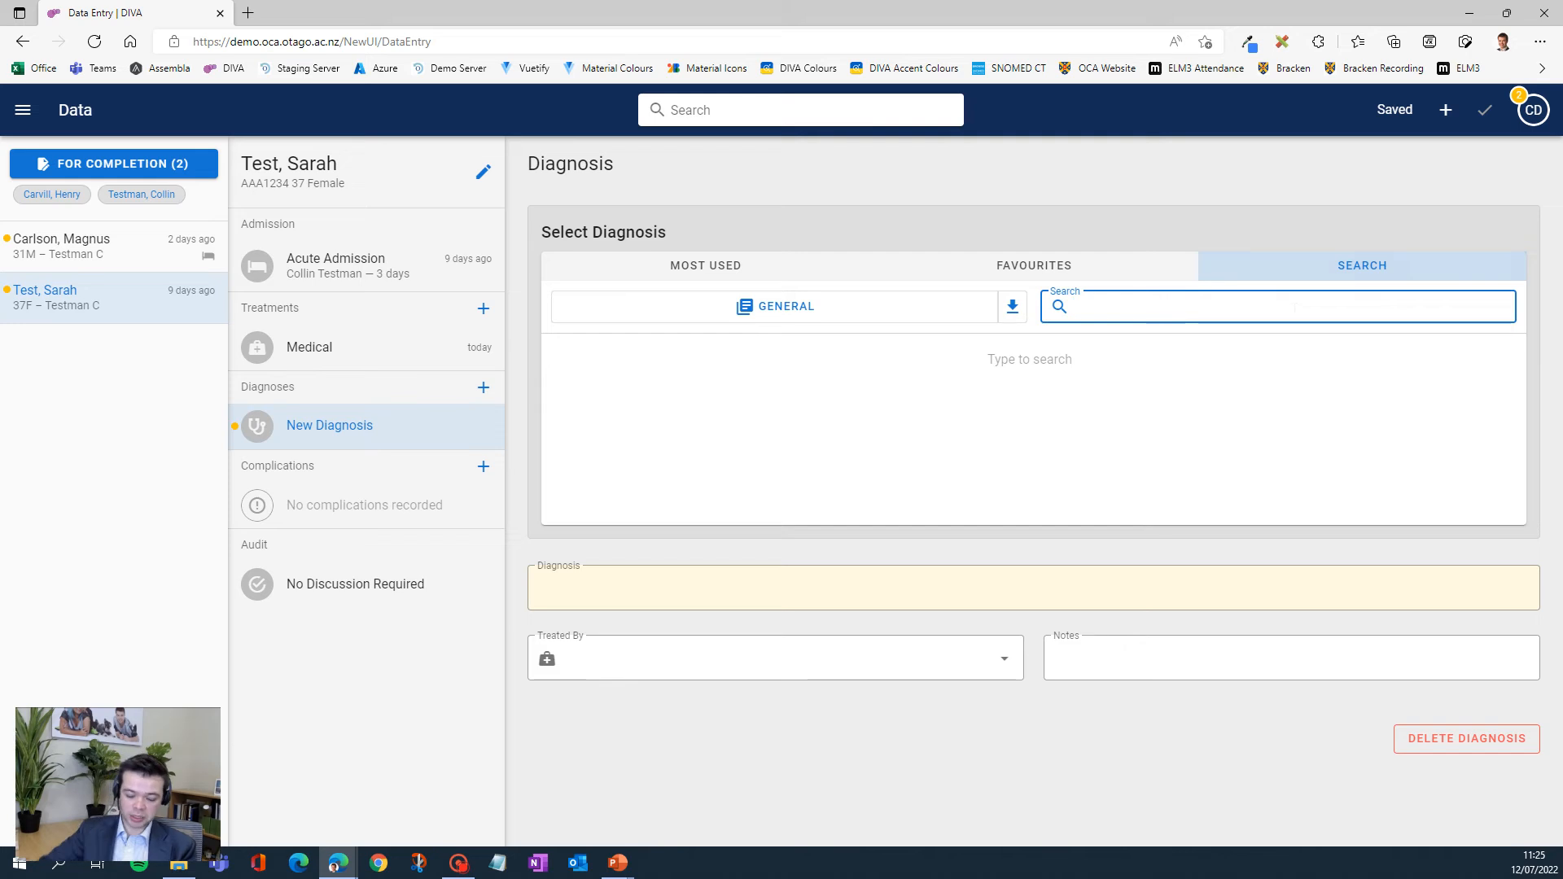
pyautogui.write('infection')
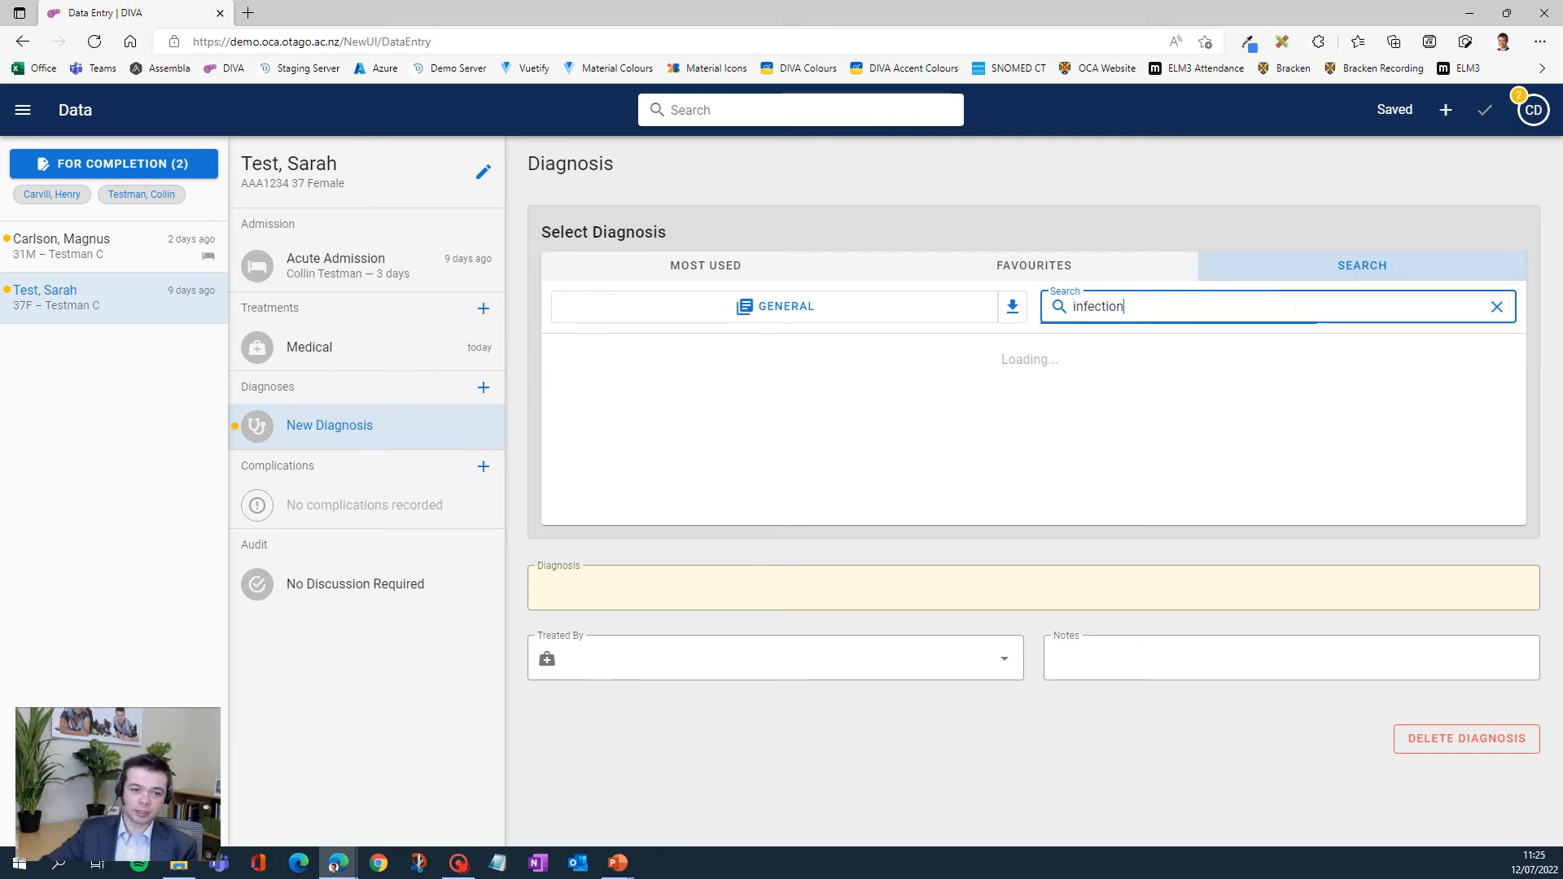
pyautogui.click(630, 384)
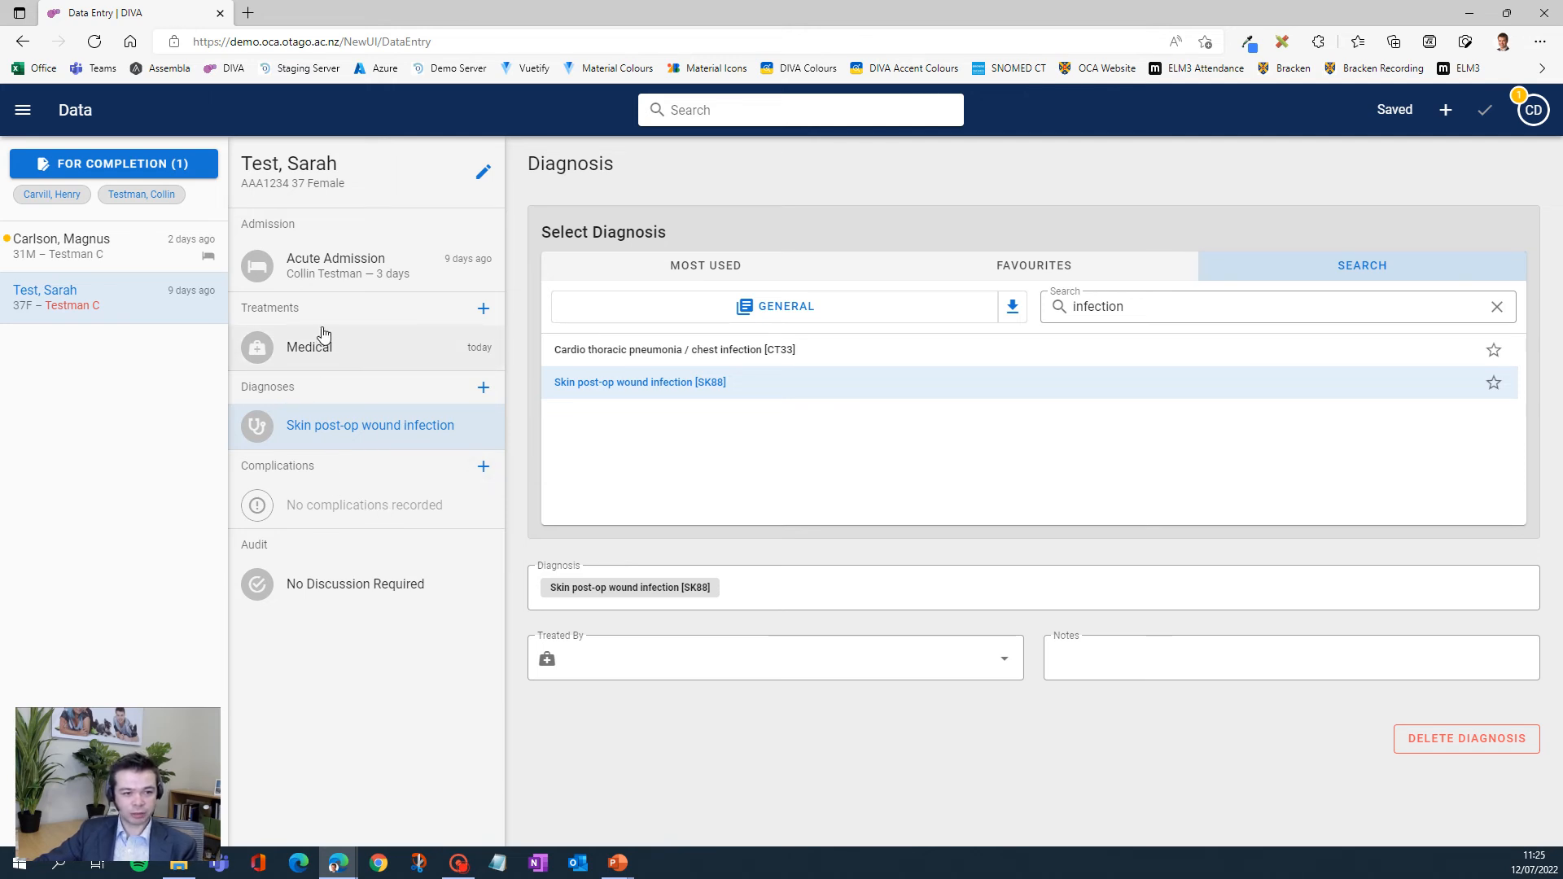
pyautogui.click(483, 472)
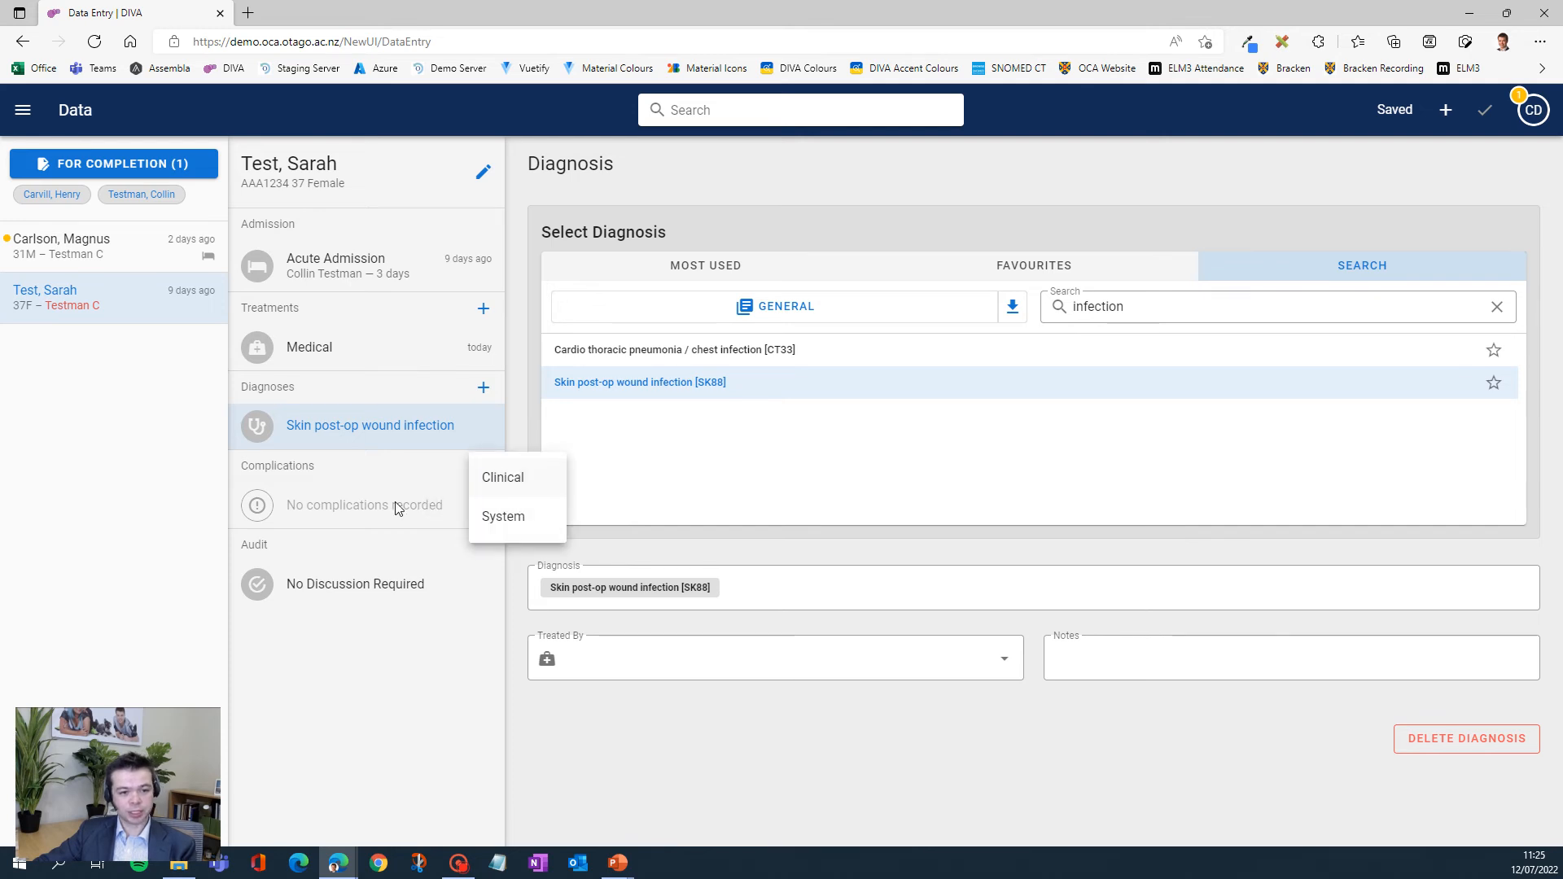
pyautogui.click(502, 482)
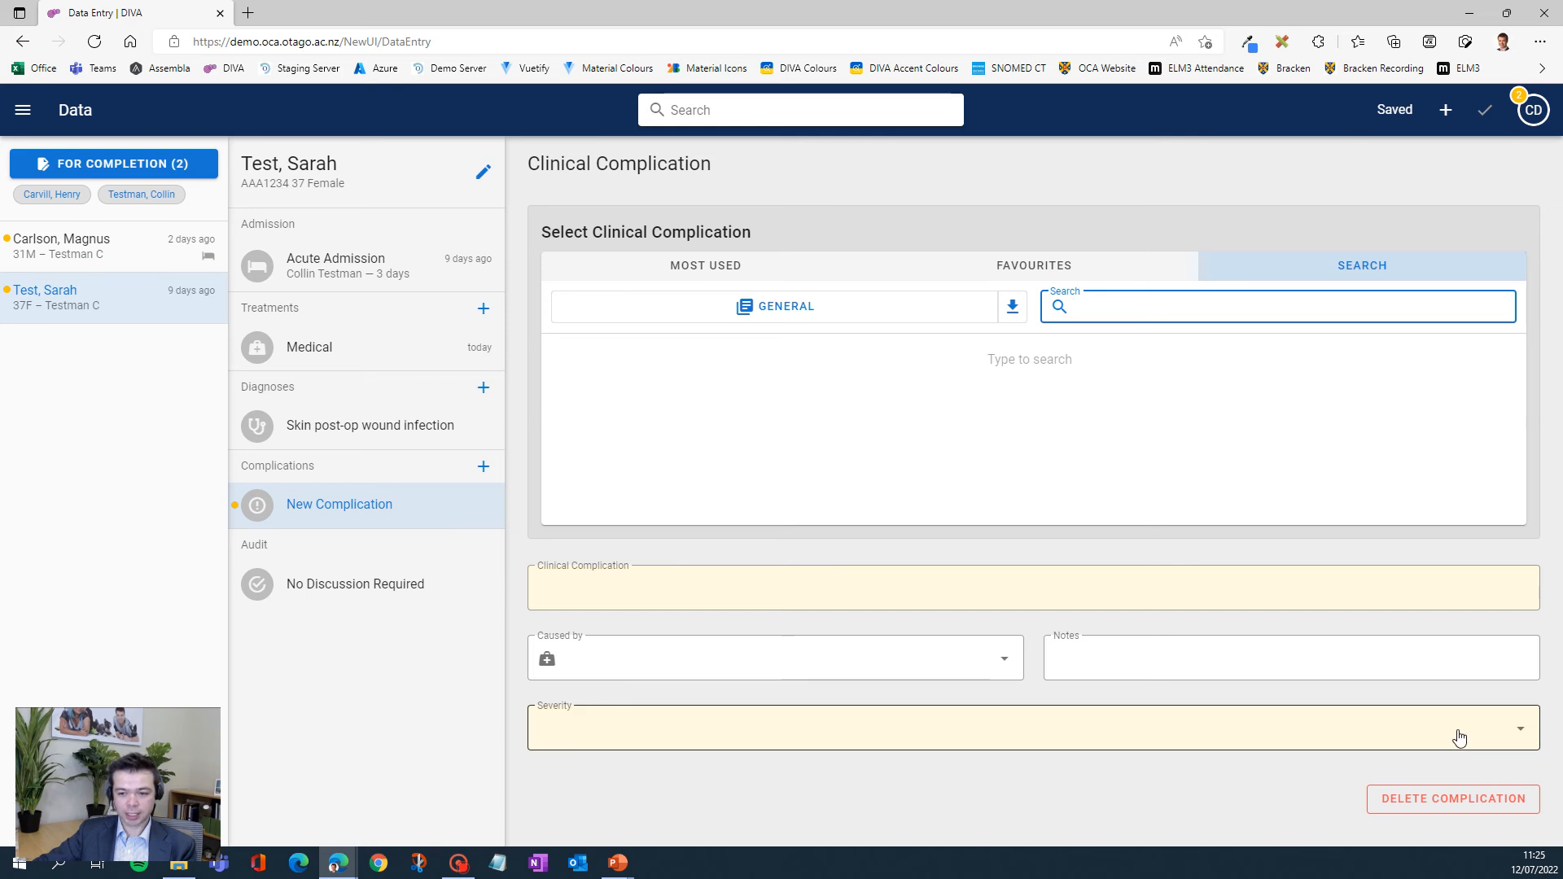
pyautogui.click(1453, 804)
pyautogui.click(942, 516)
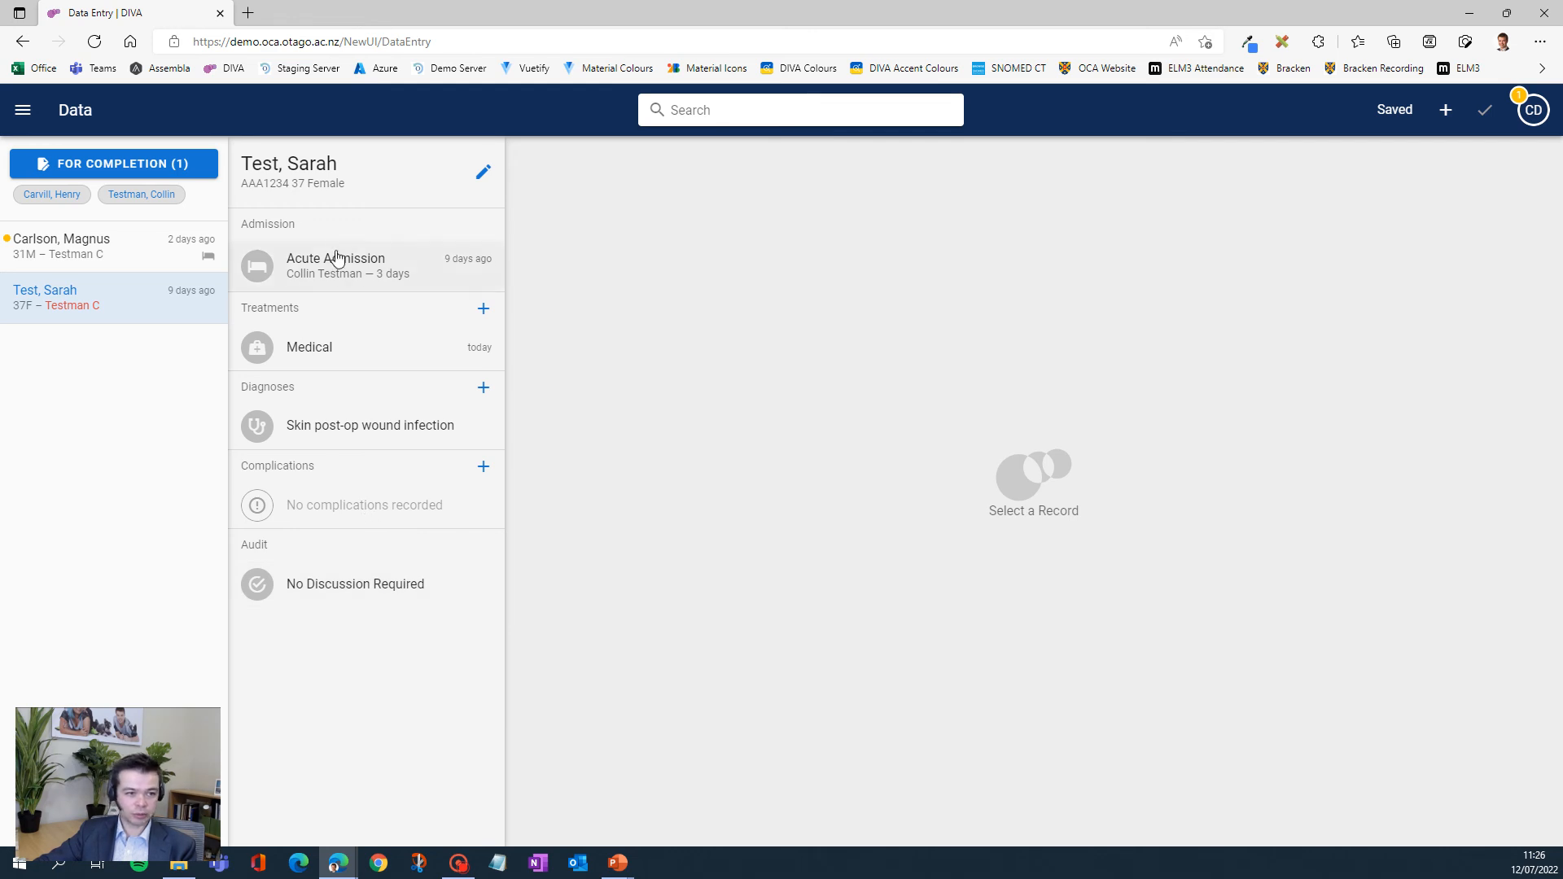
# Search all records for the patient's copied patient ID, then clear the search and reopen the 37-year-old female's case.
pyautogui.doubleClick(263, 185)
pyautogui.hotkey('ctrl', 'c')
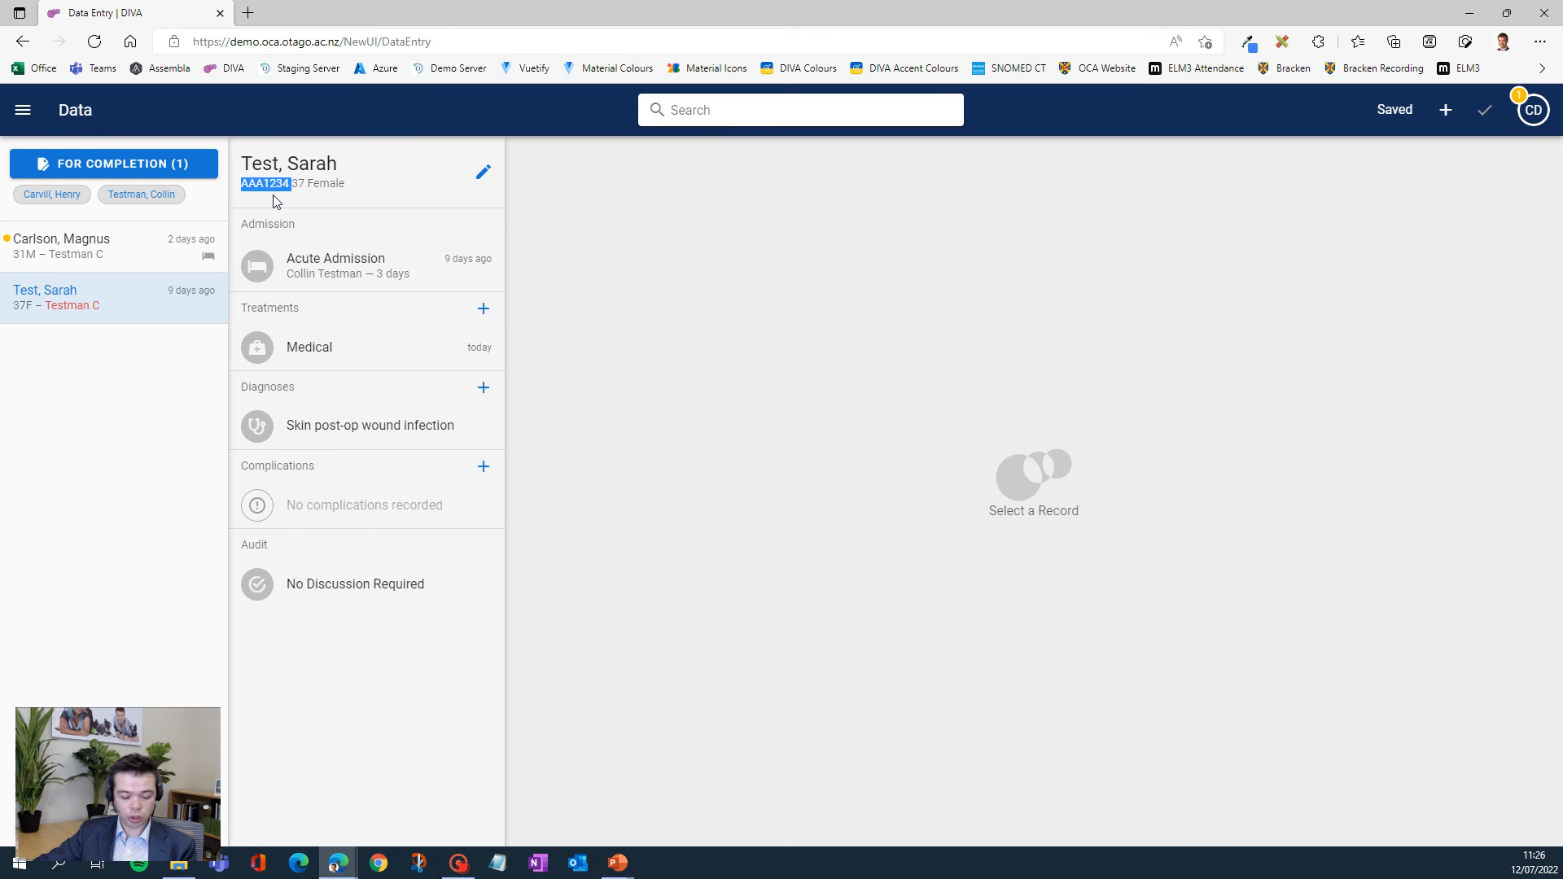
pyautogui.click(673, 110)
pyautogui.hotkey('ctrl', 'v')
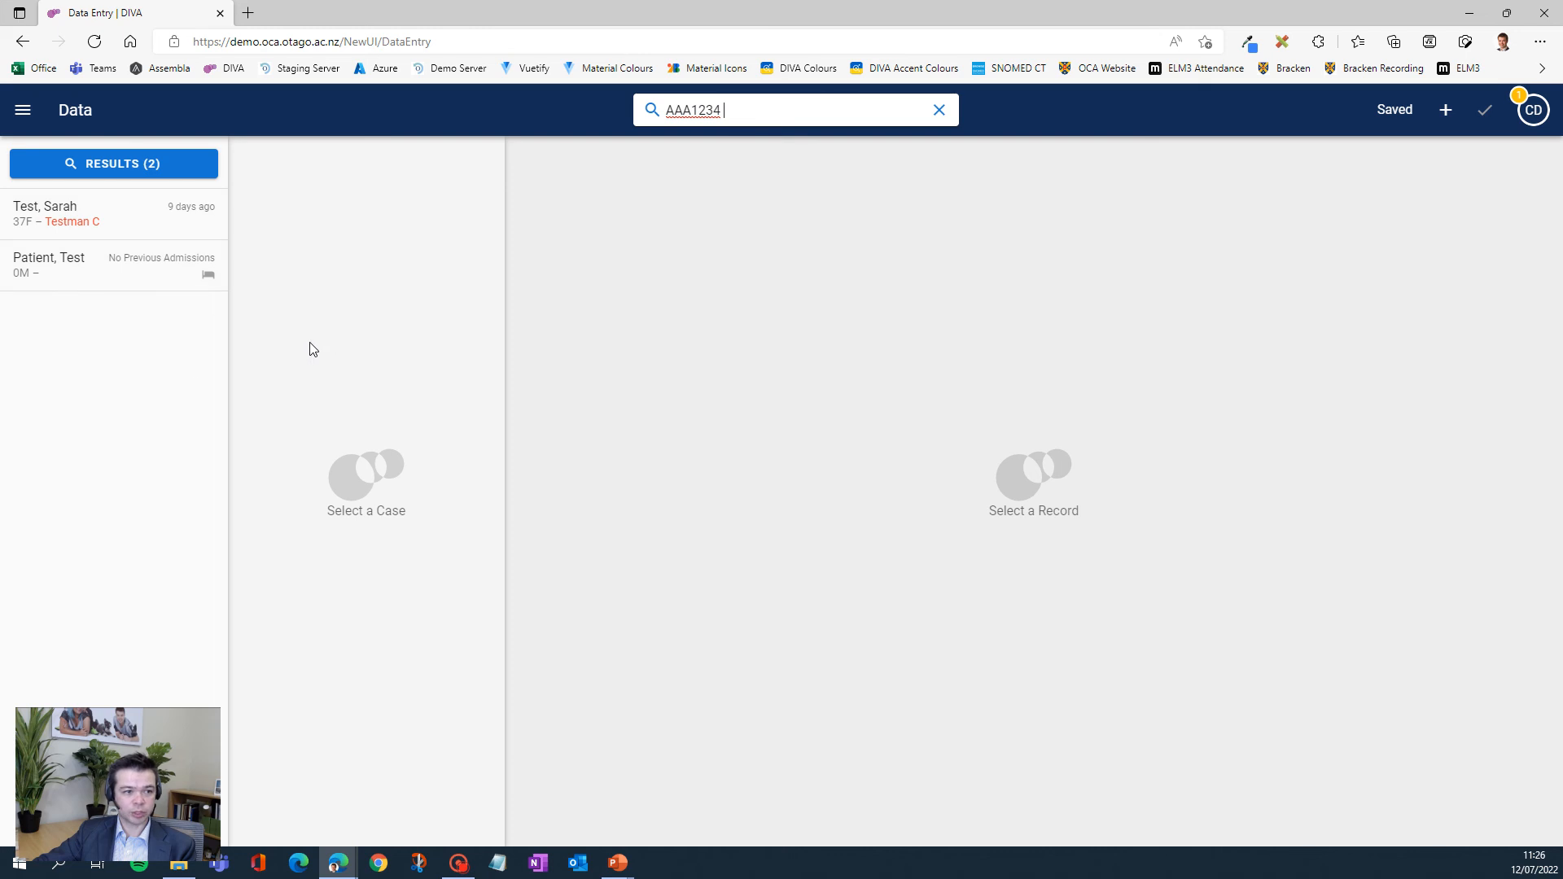
pyautogui.click(939, 110)
pyautogui.click(71, 299)
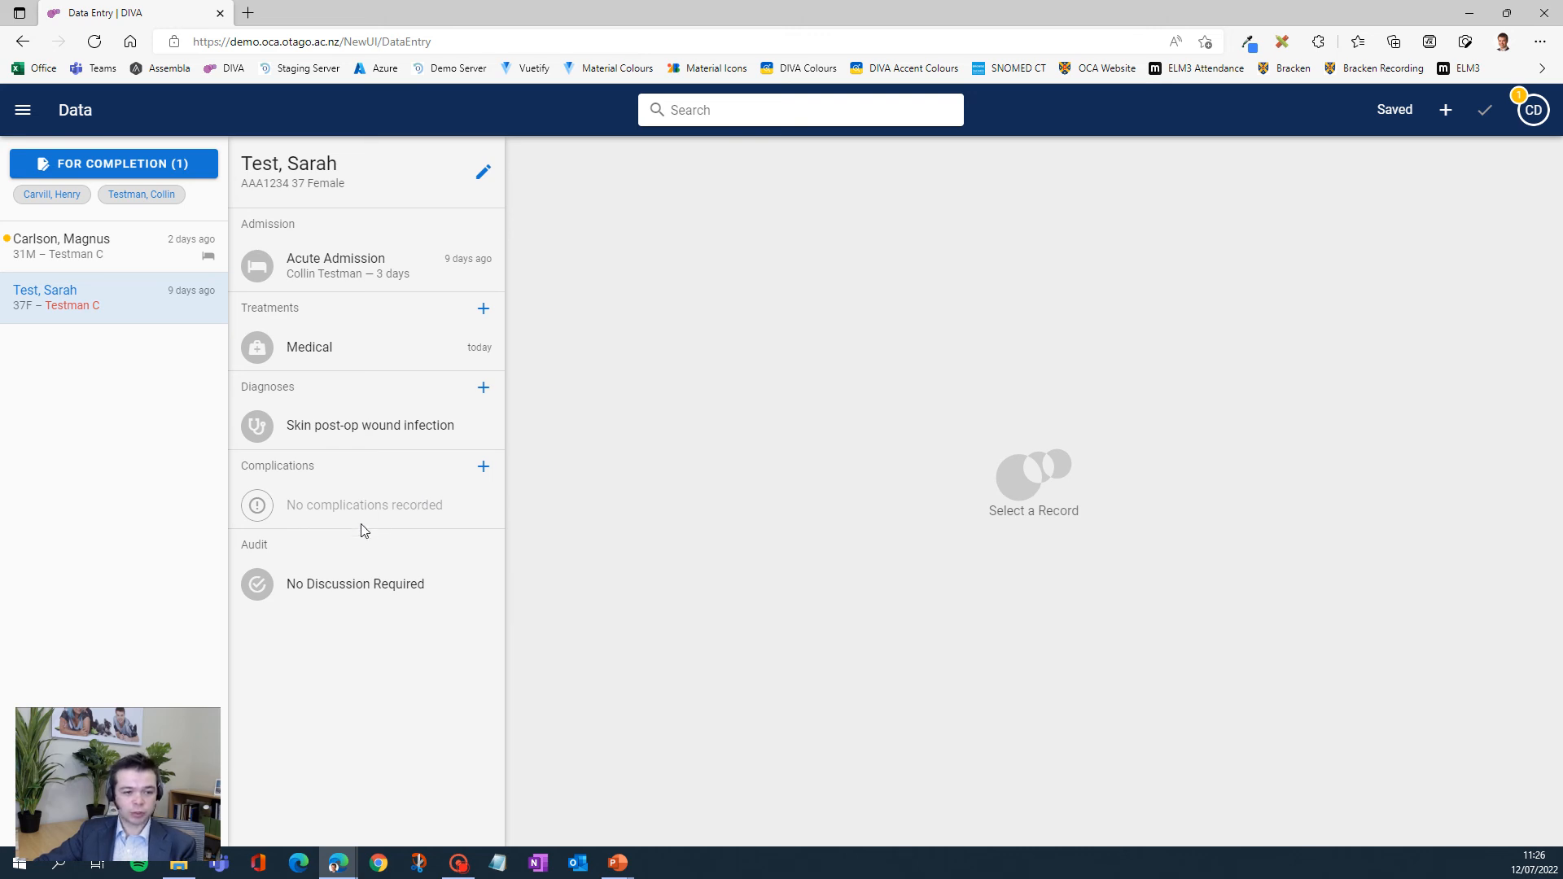
# Add a clinical complication to the 37-year-old female's admission, searching for "infection" and choosing Infection (septicaemia) [H1].
pyautogui.click(485, 468)
pyautogui.click(539, 480)
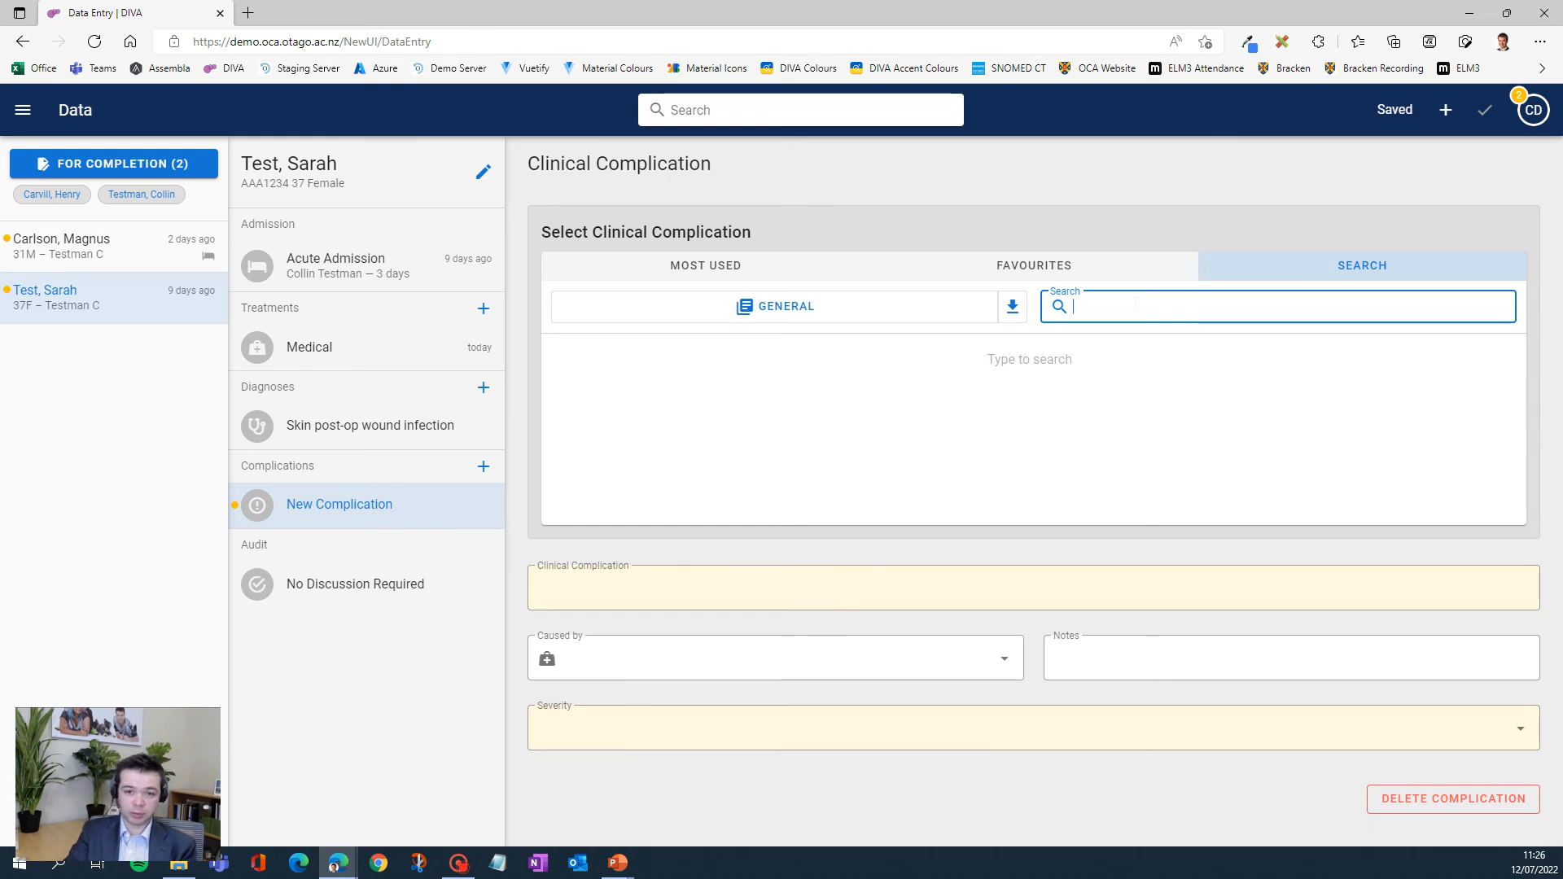
pyautogui.write('infection')
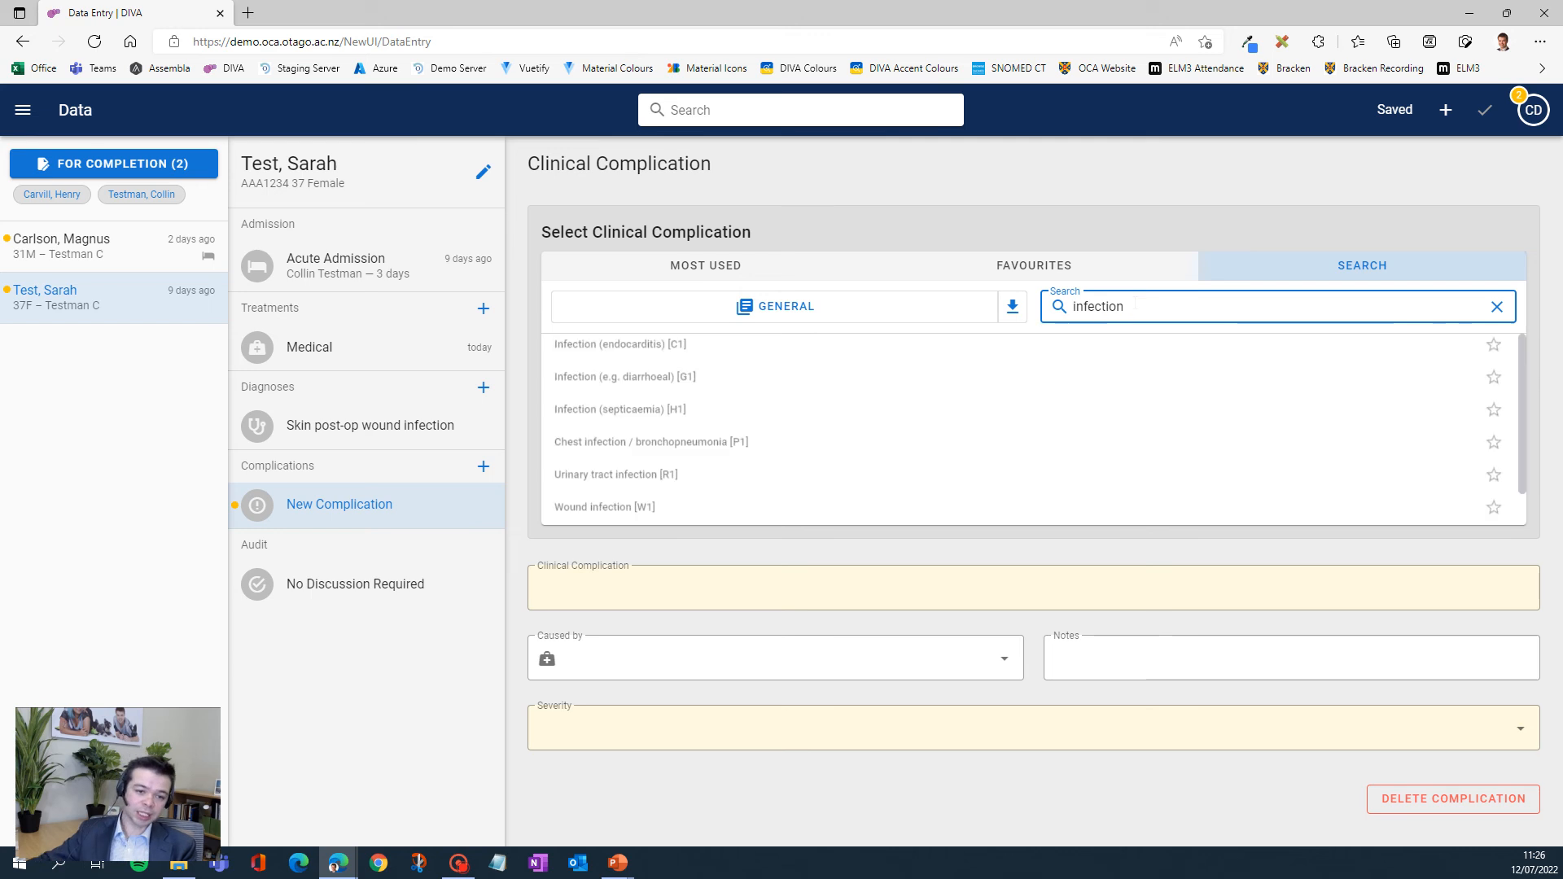
pyautogui.click(600, 425)
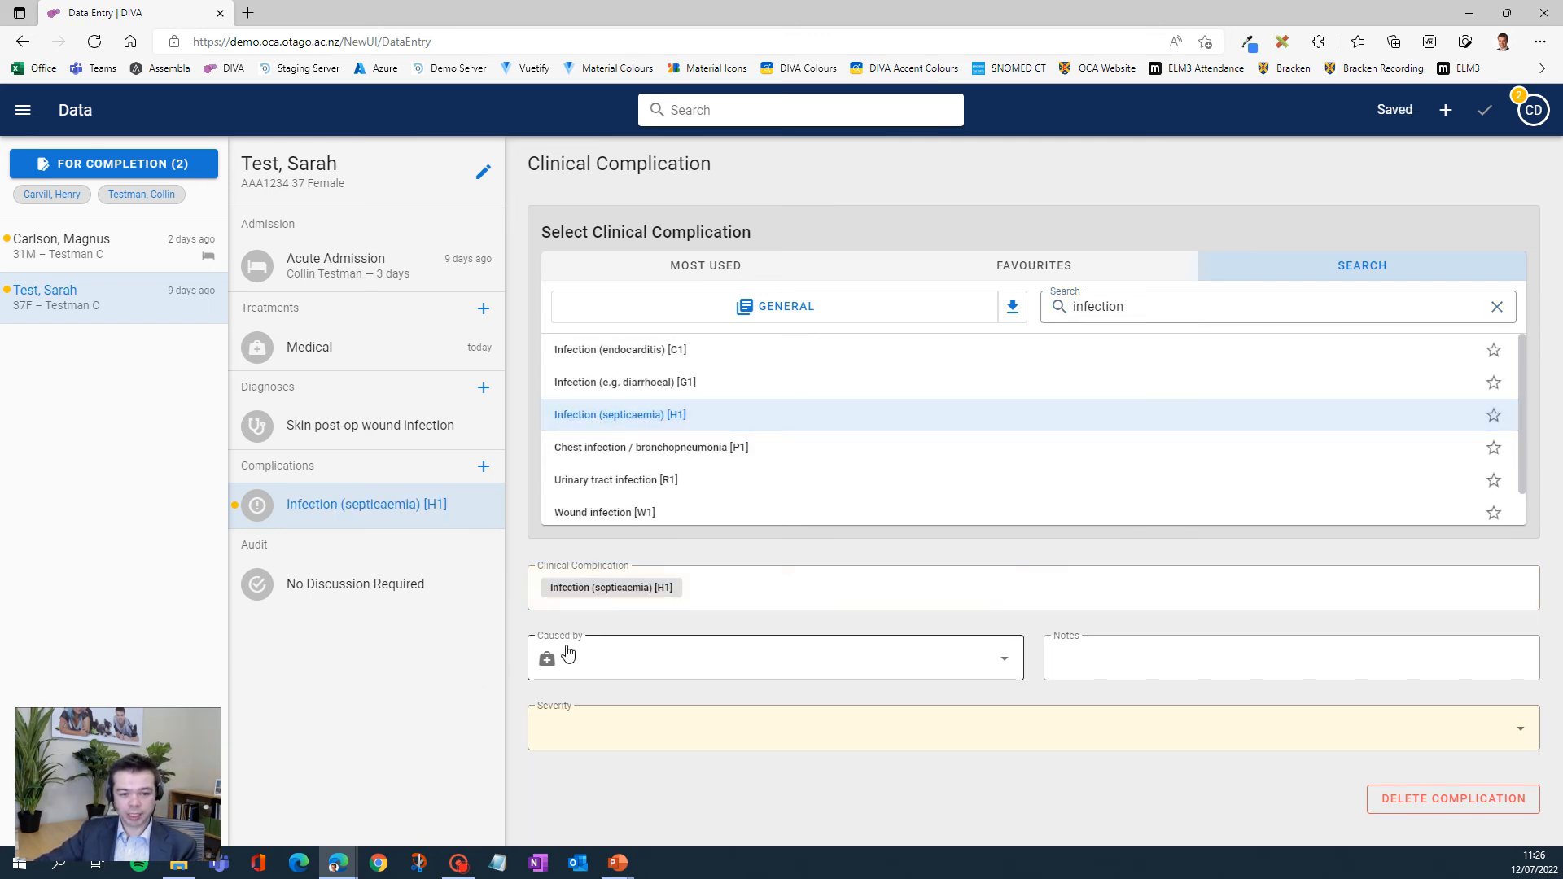
# Leave the septicaemia complication's cause blank and set its severity, trying Severe before settling on Intermediate.
pyautogui.click(677, 669)
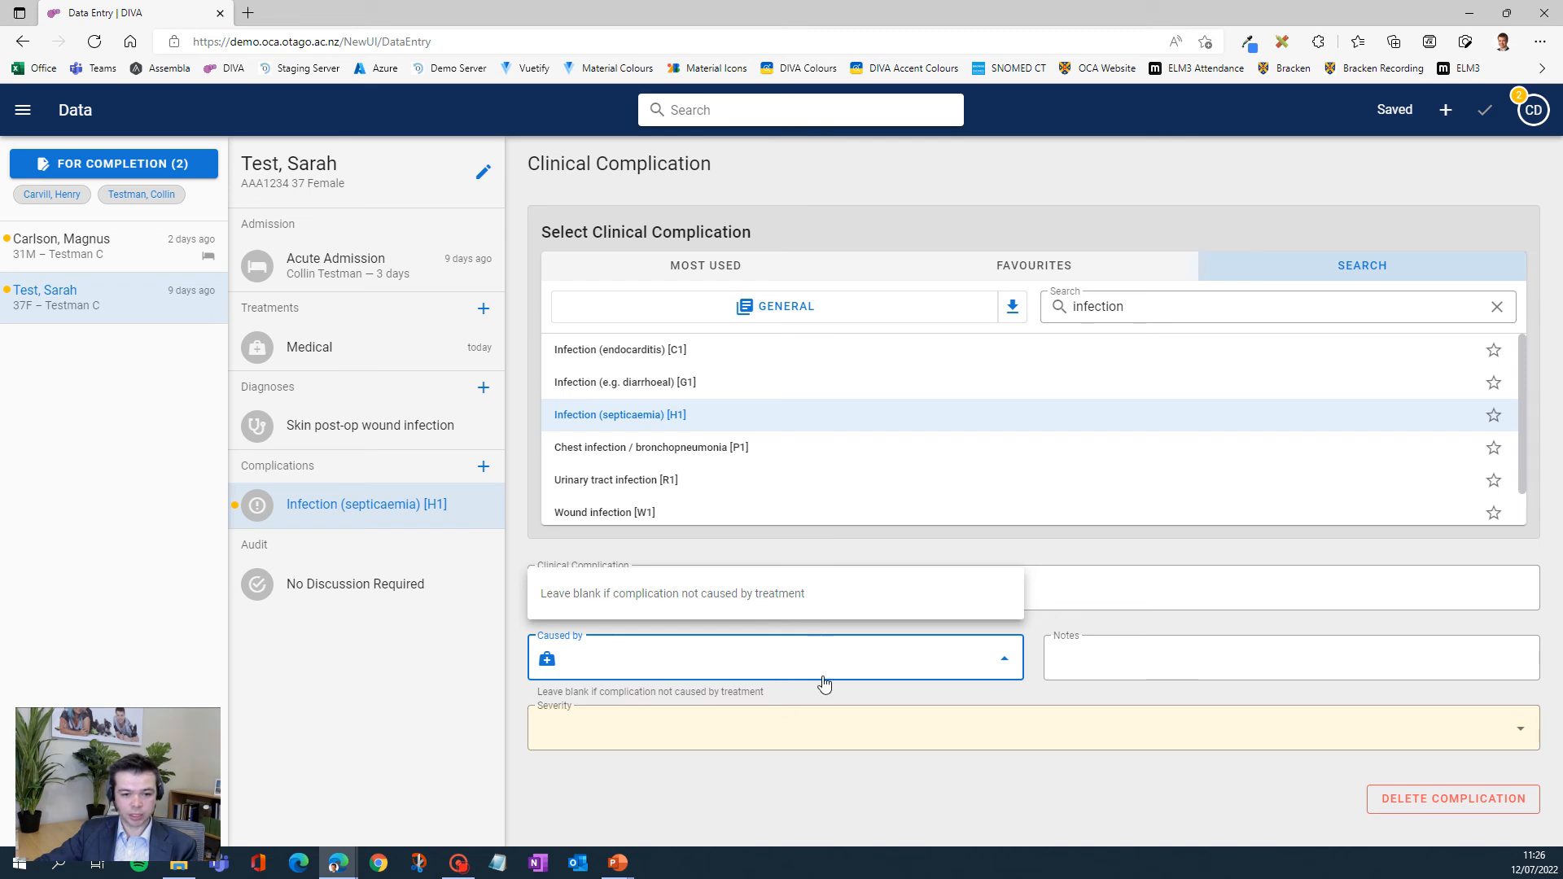
pyautogui.click(878, 797)
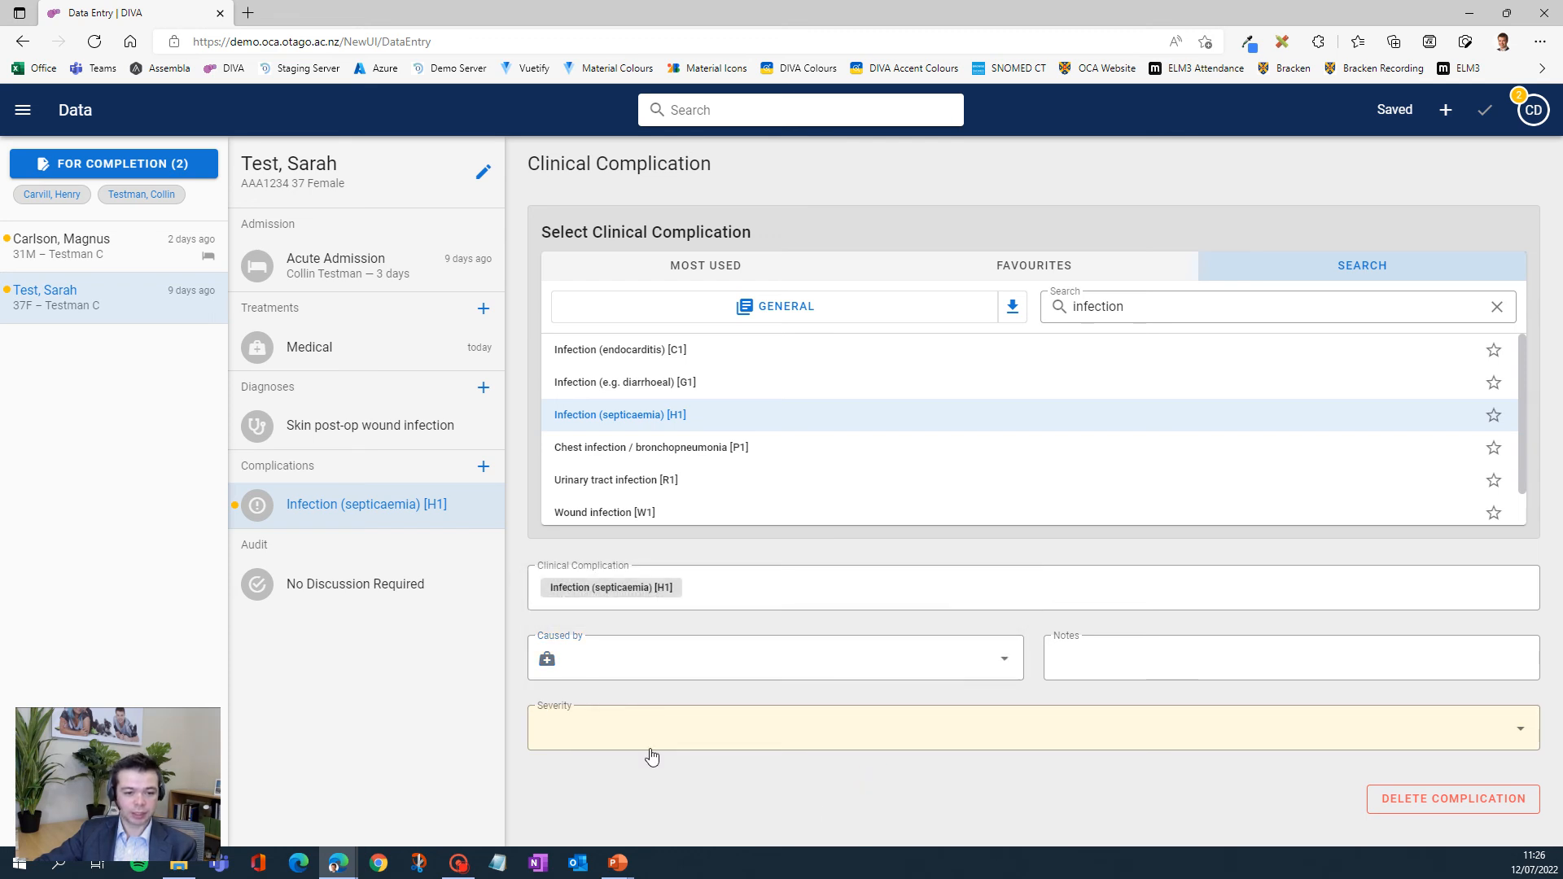
pyautogui.click(604, 731)
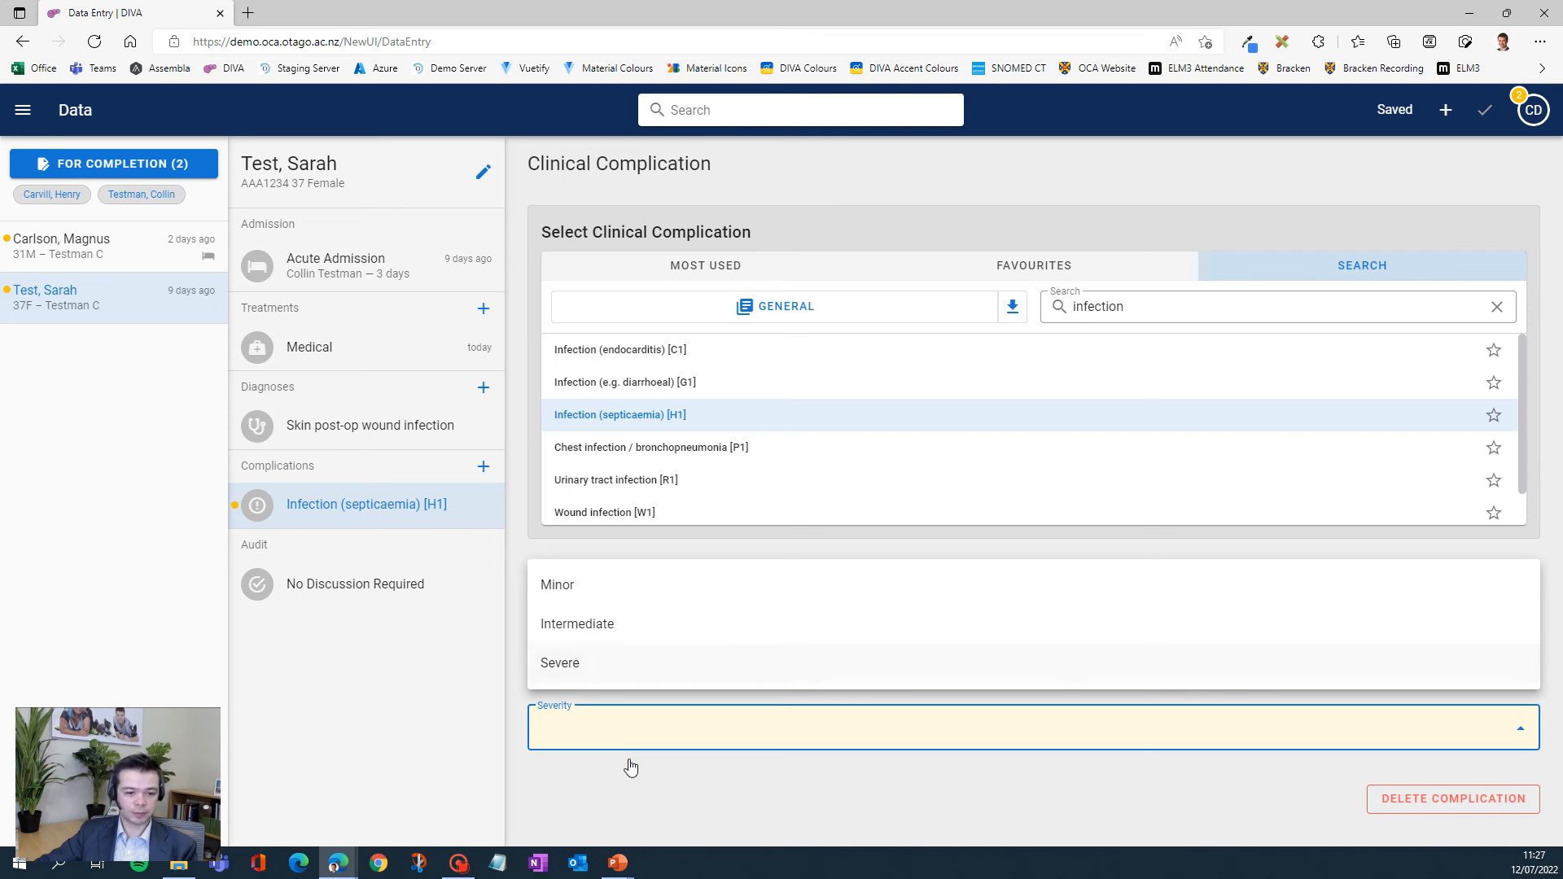
pyautogui.click(649, 671)
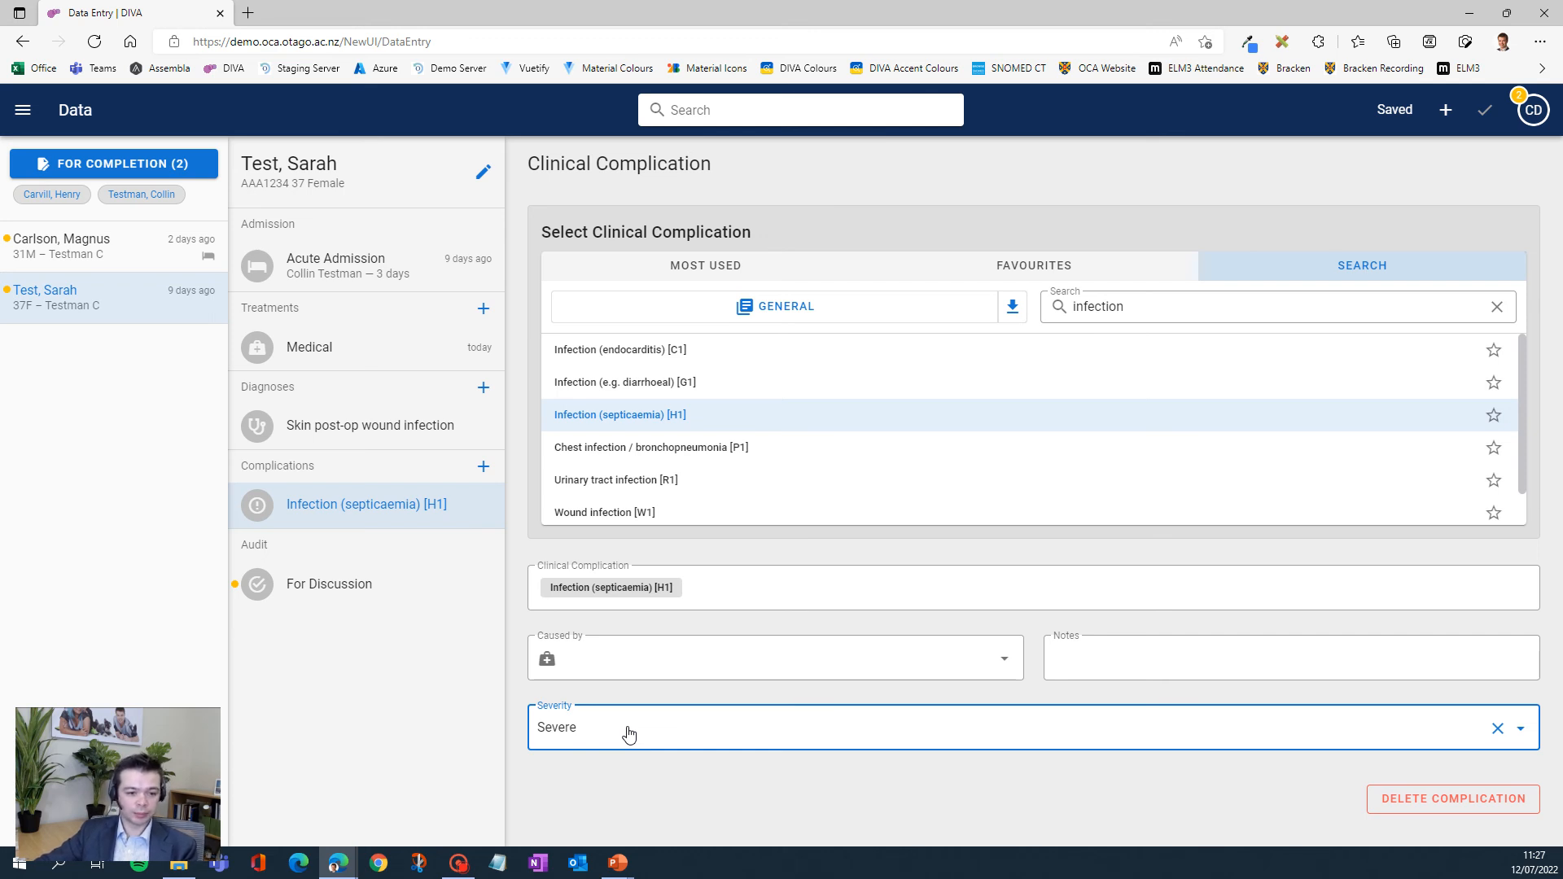
pyautogui.click(629, 735)
pyautogui.click(606, 624)
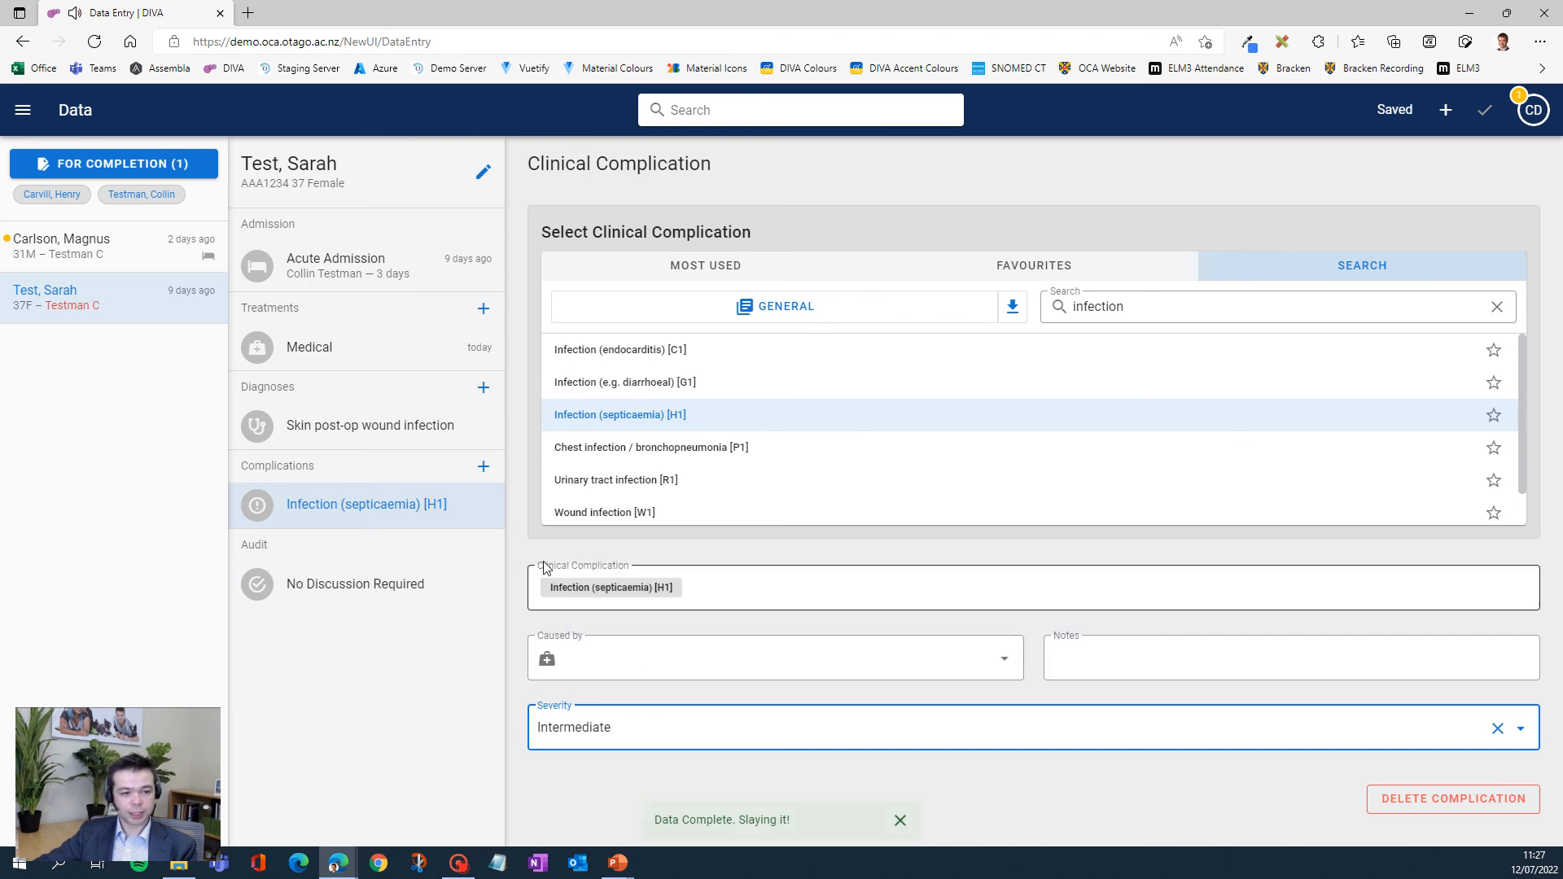
# Add a system complication, searching for "z" and choosing Staff / Other body complaint [Z7], with Intermediate severity.
pyautogui.click(484, 467)
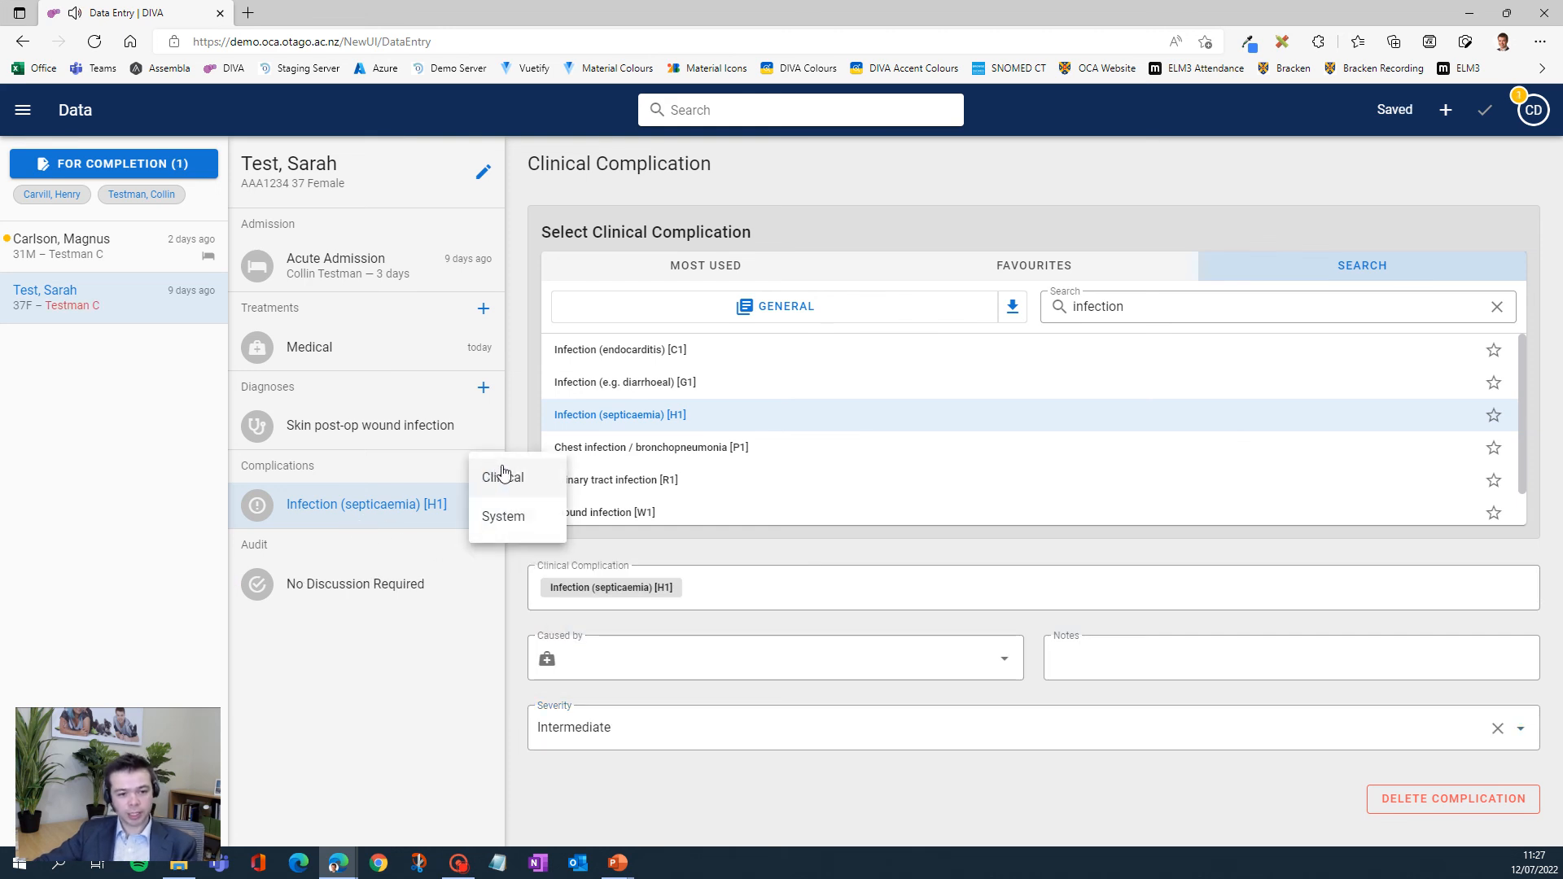
pyautogui.click(523, 516)
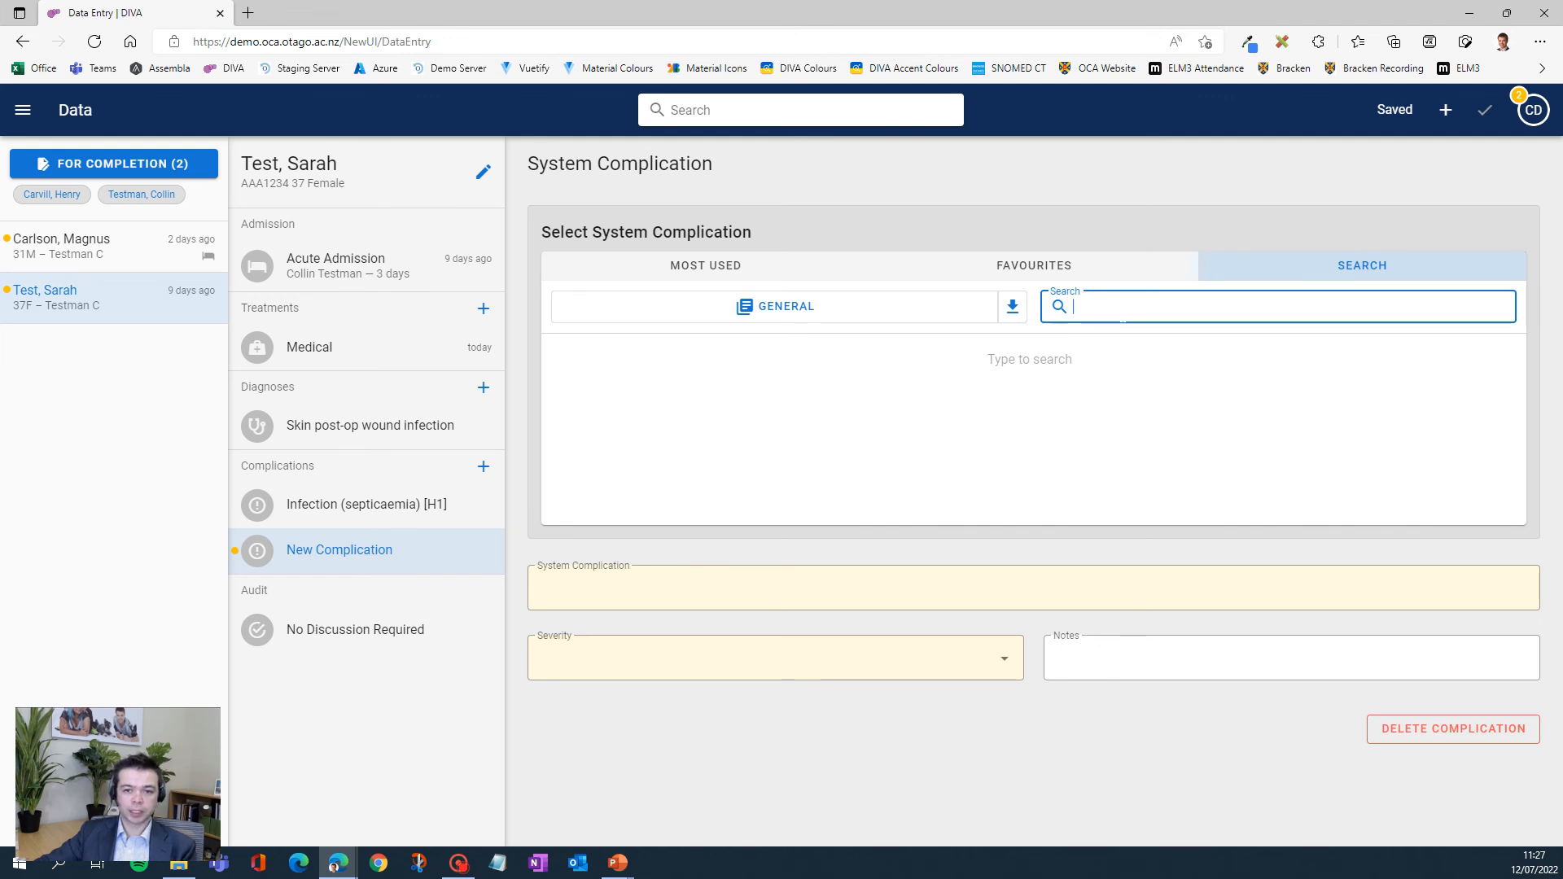
pyautogui.write('z')
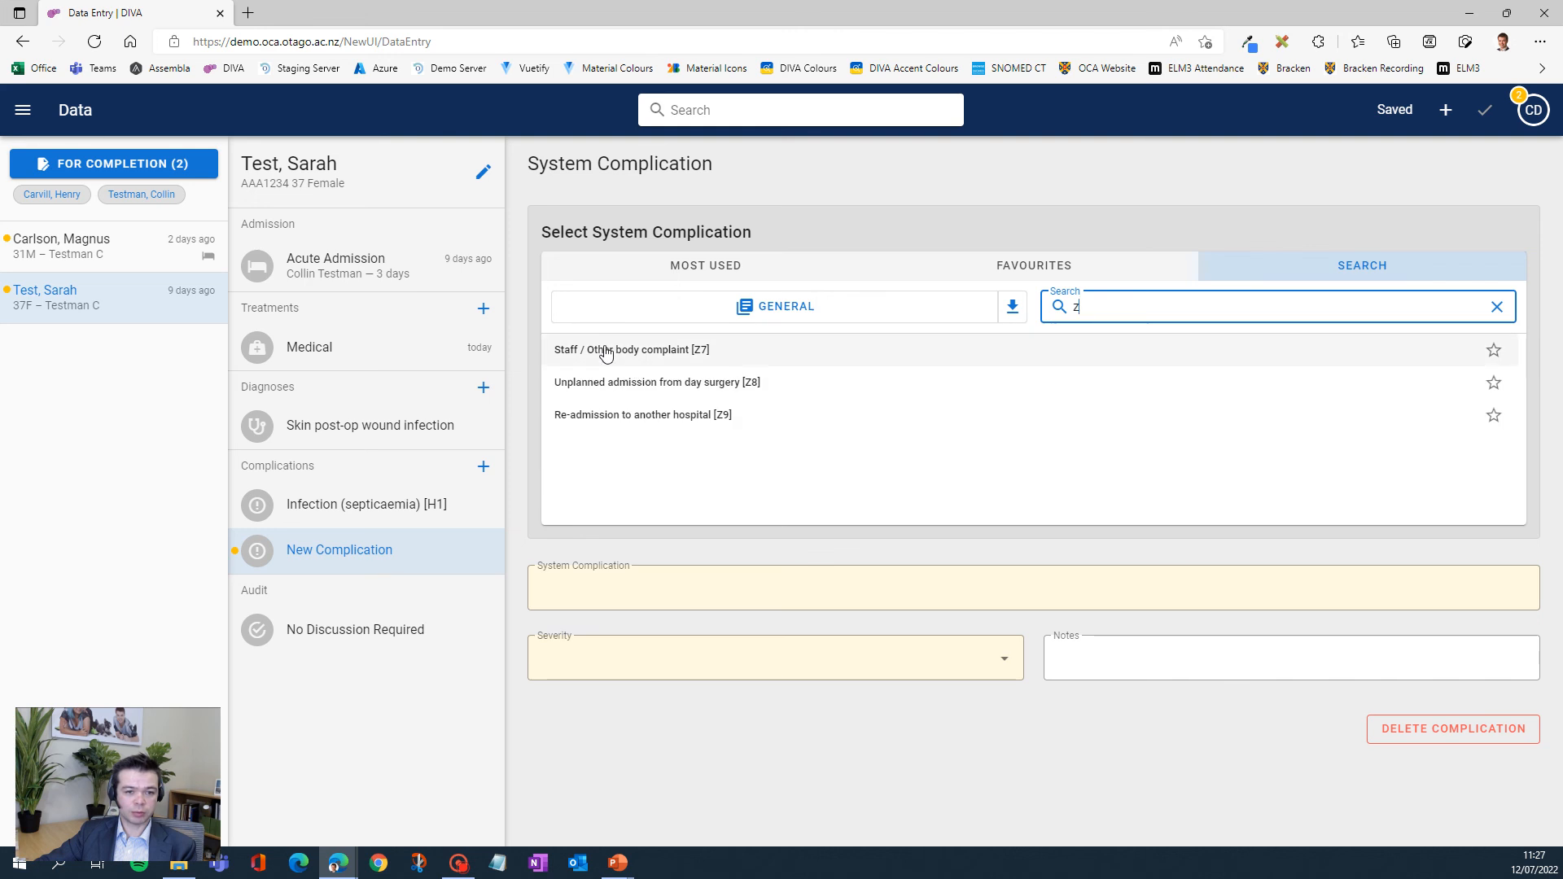
pyautogui.click(634, 350)
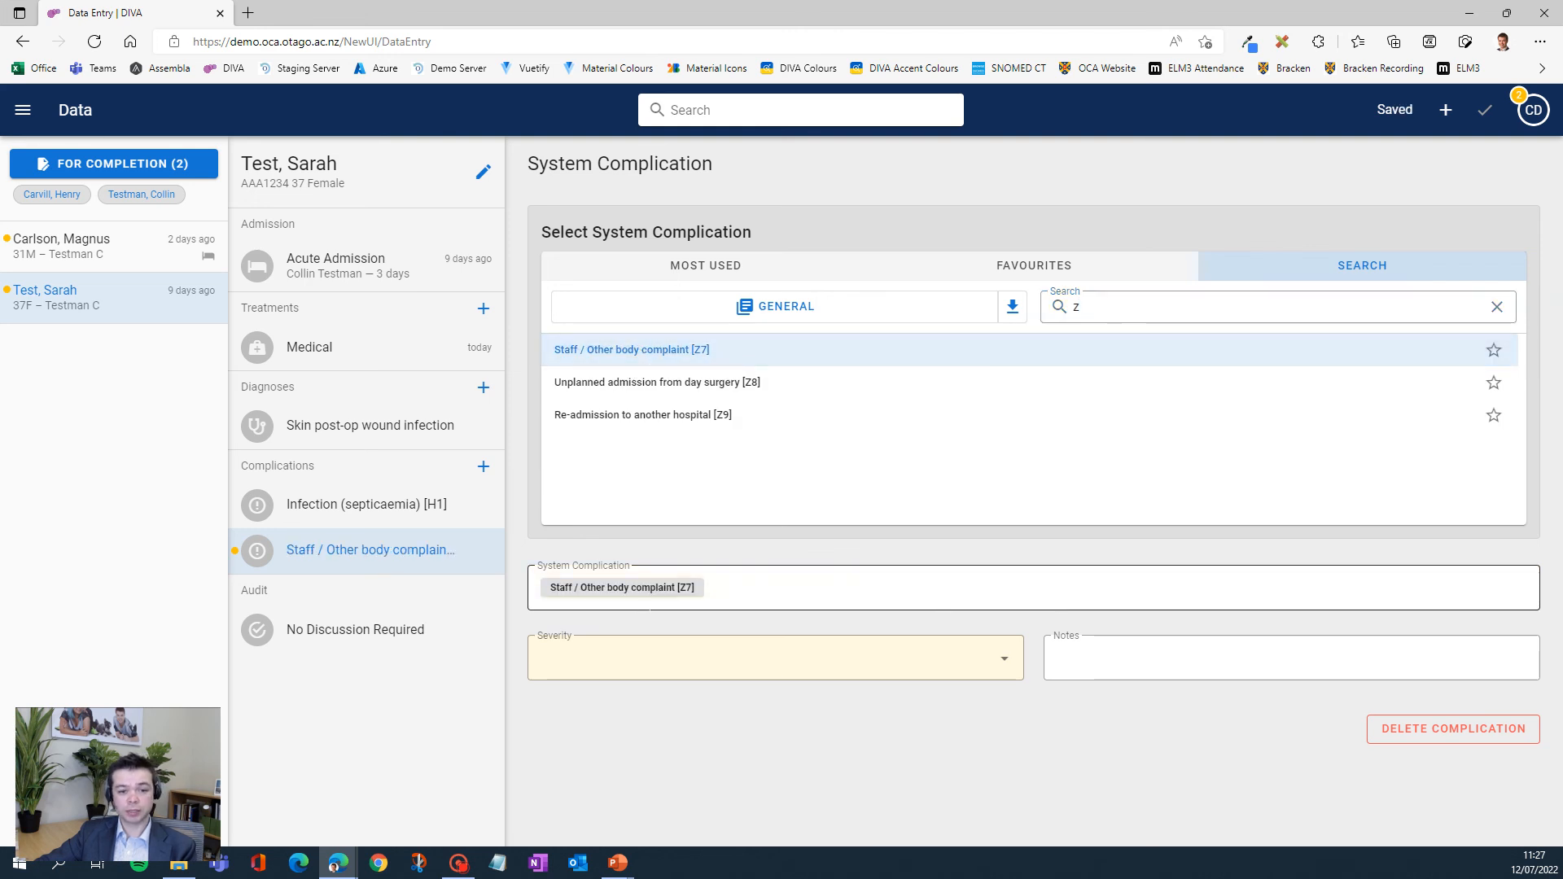
pyautogui.click(587, 669)
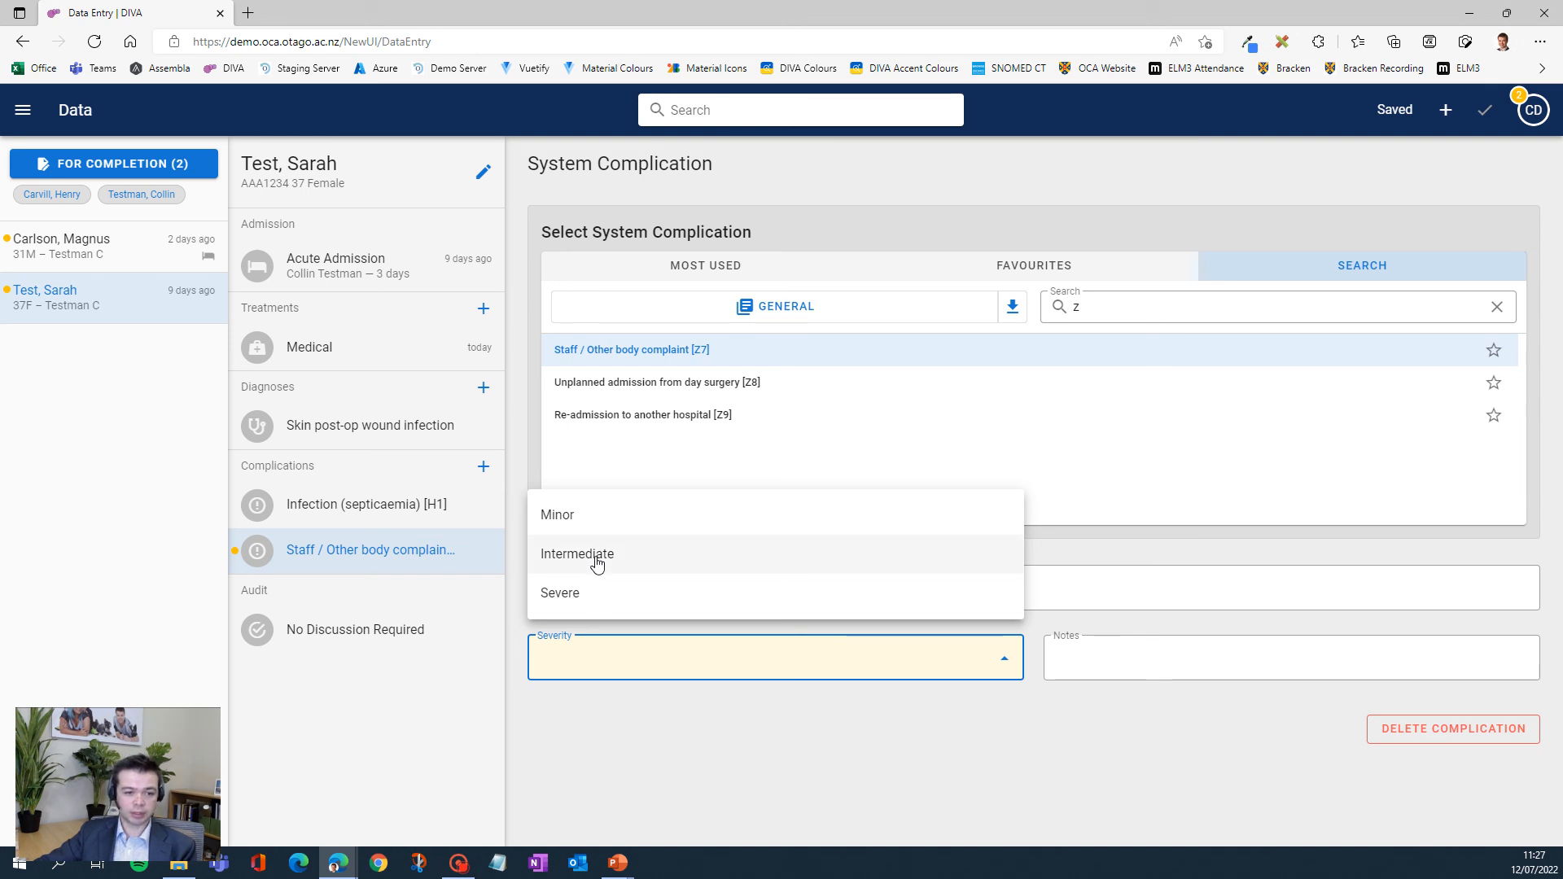
pyautogui.click(597, 562)
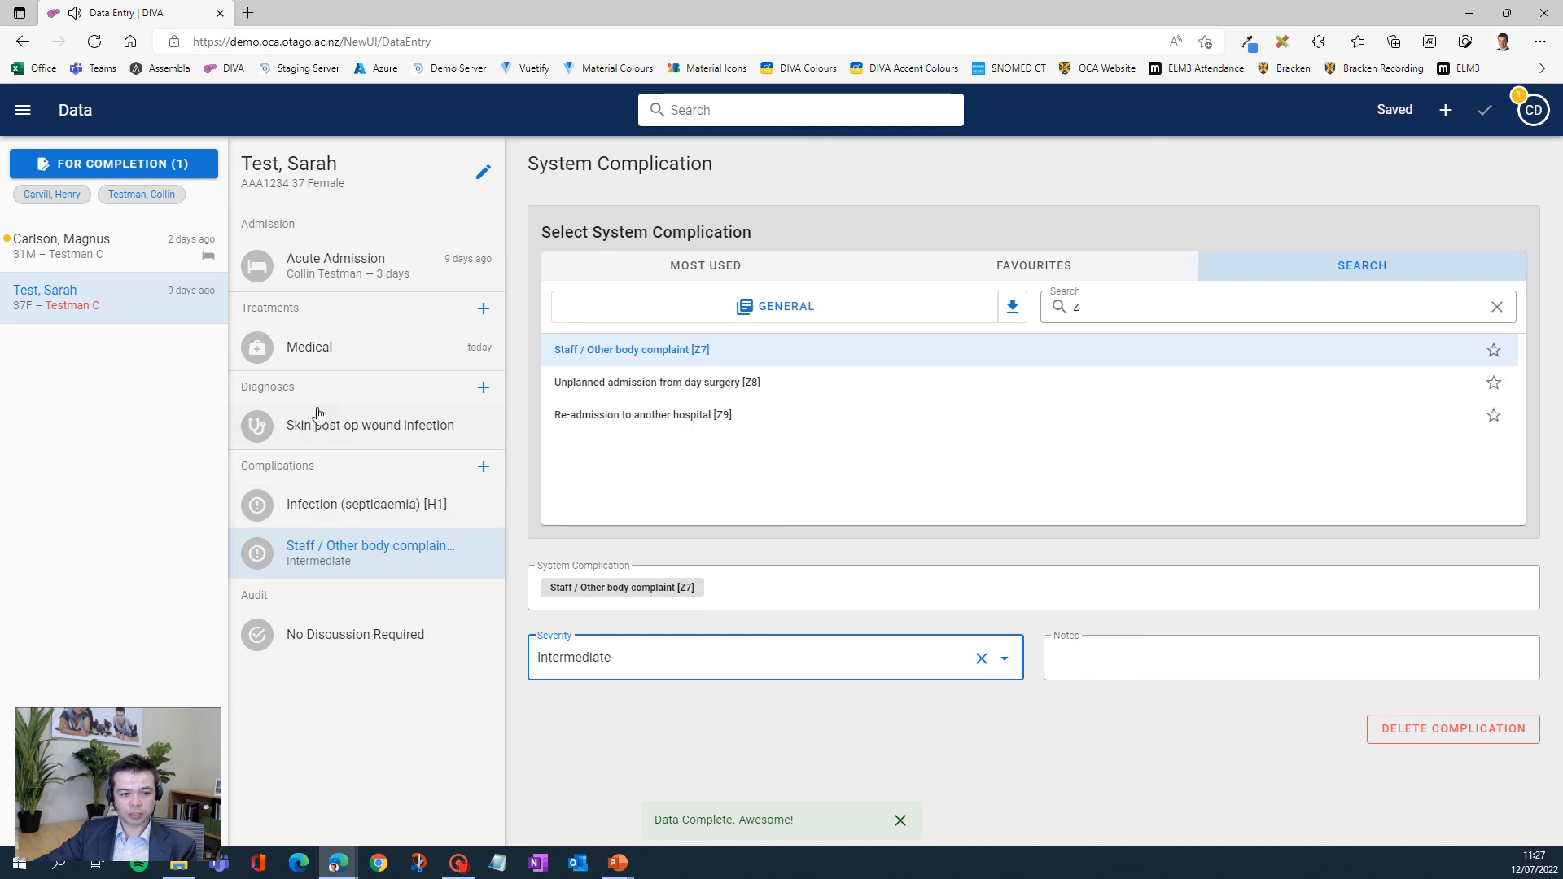
# Enter "Complaint details." as the points for discussion in this admission's audit.
pyautogui.click(353, 641)
pyautogui.click(675, 318)
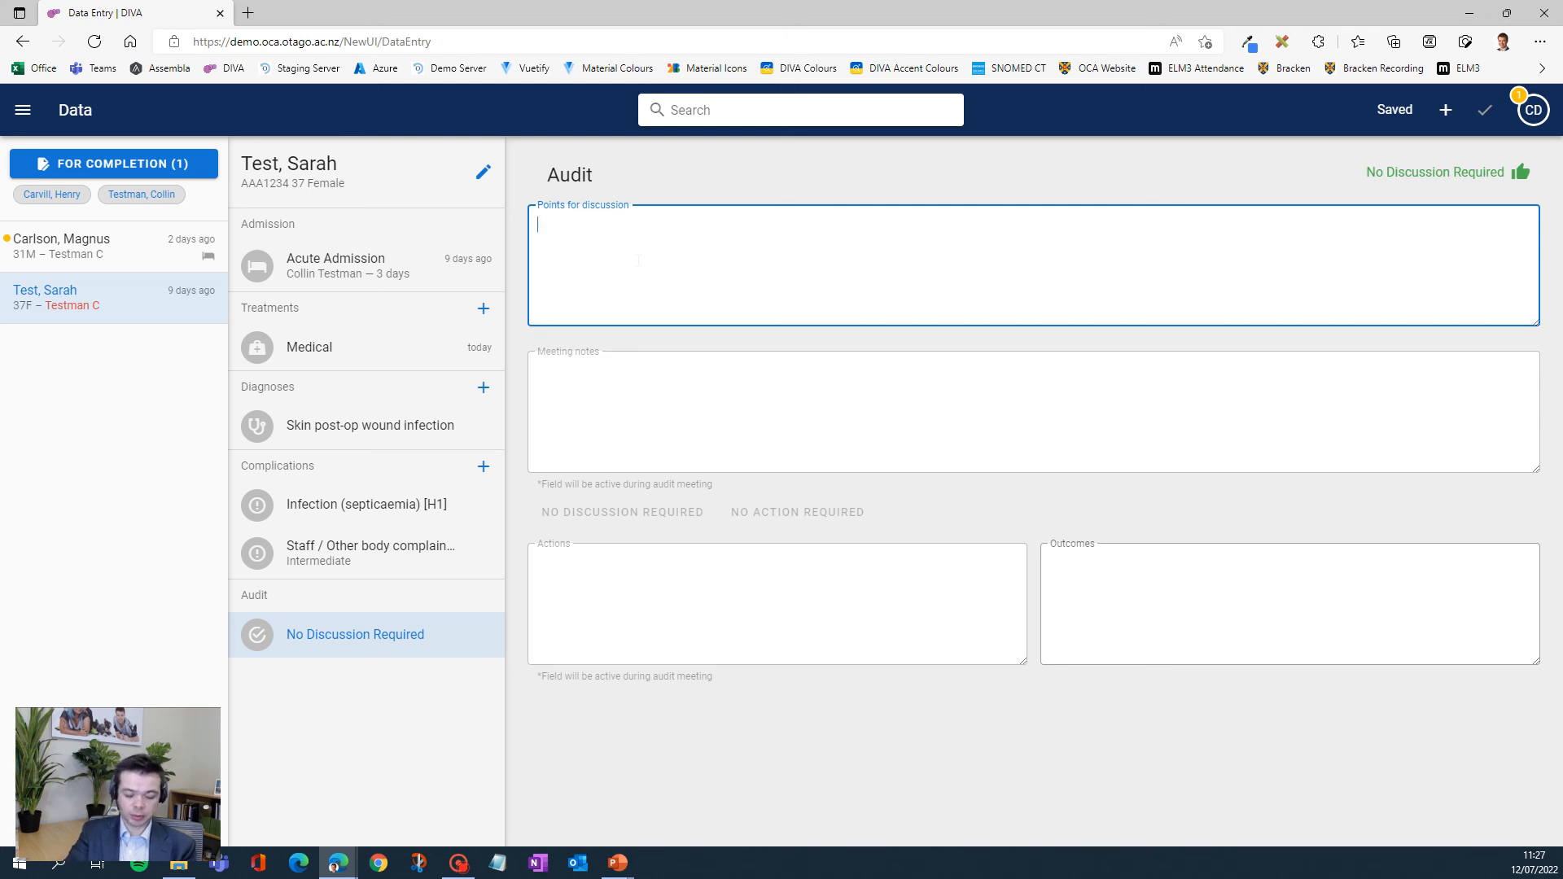
pyautogui.write('Comp')
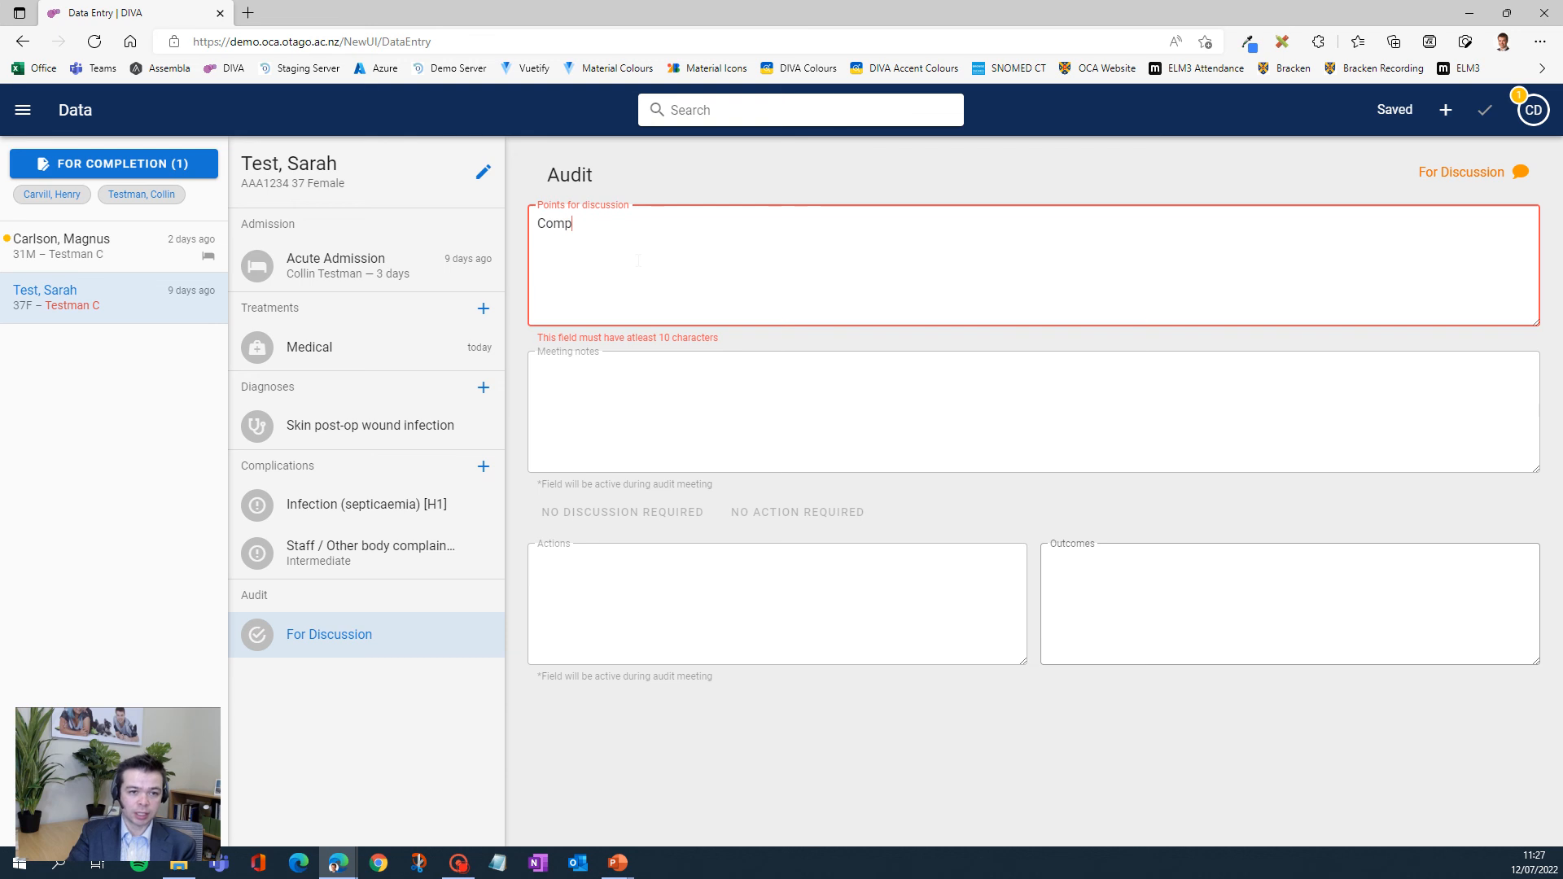
pyautogui.write('laint de')
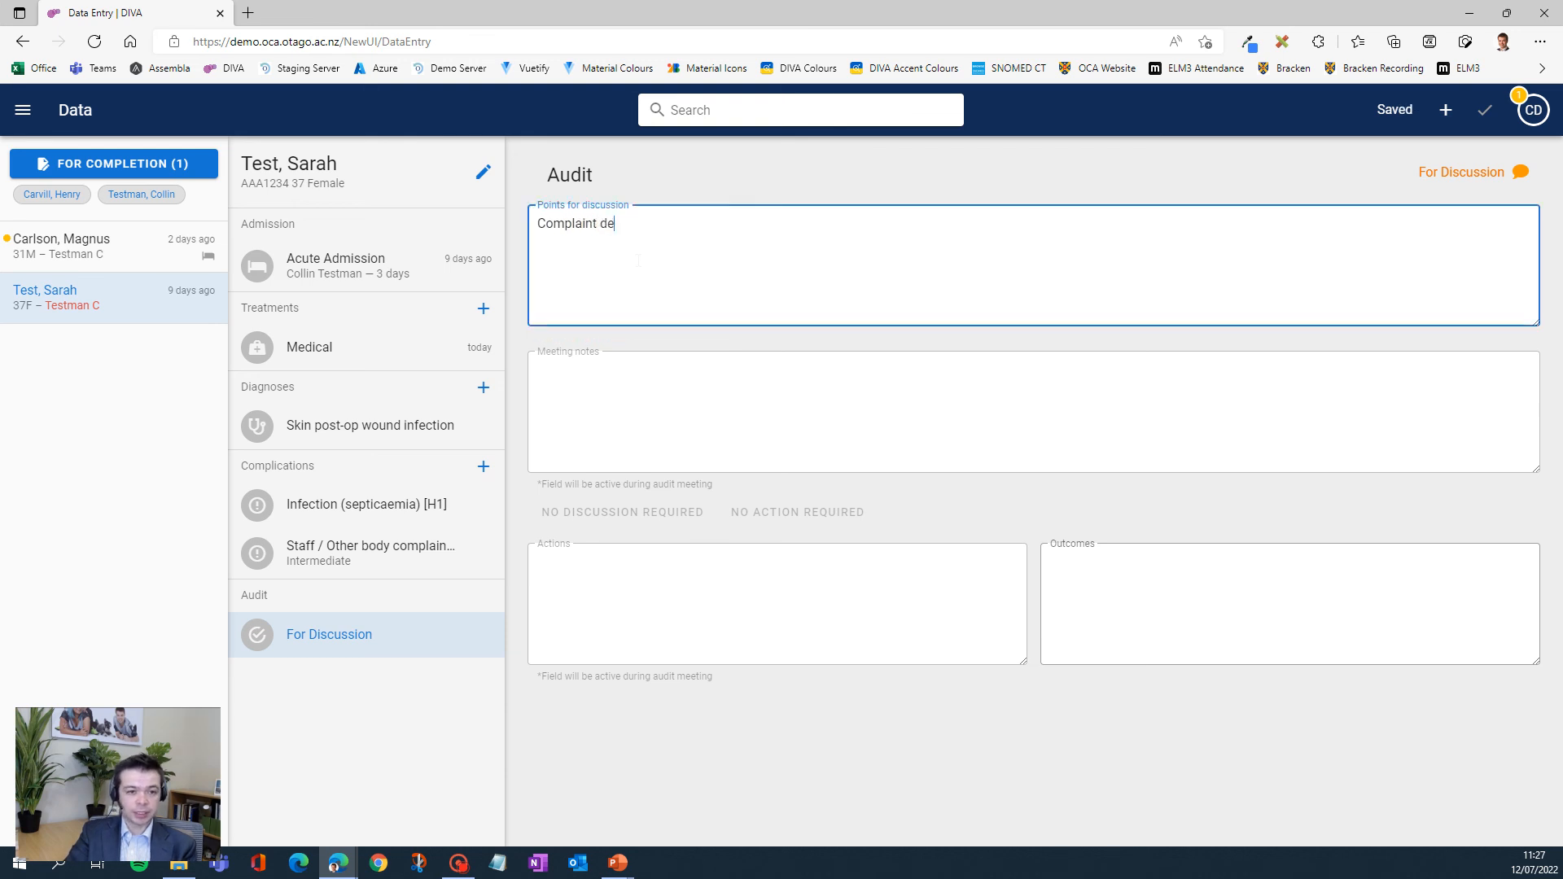
pyautogui.write('tails.')
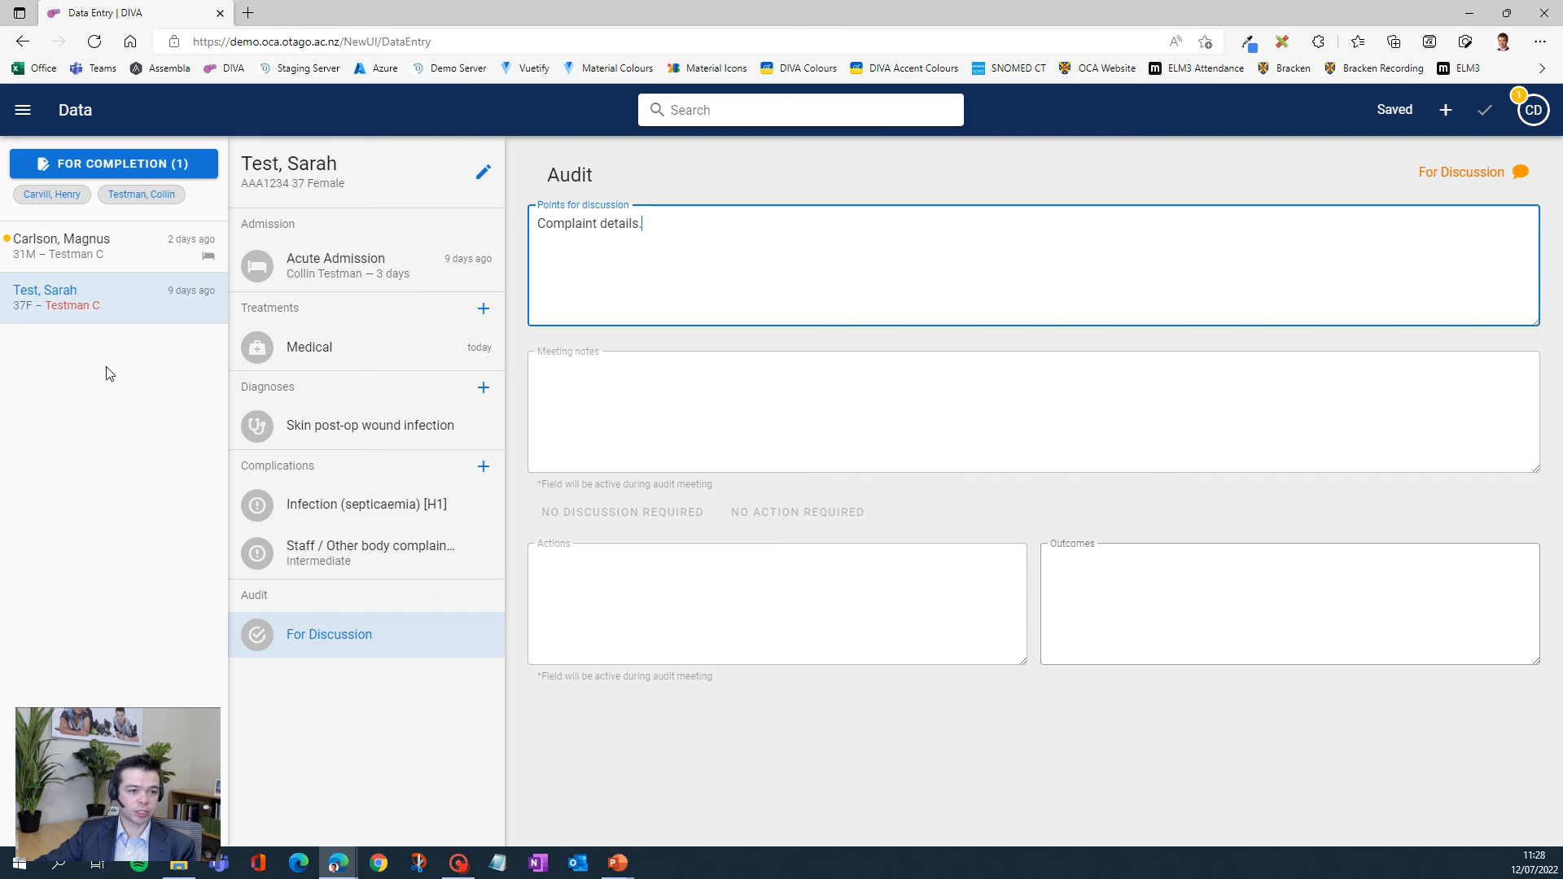
pyautogui.click(362, 267)
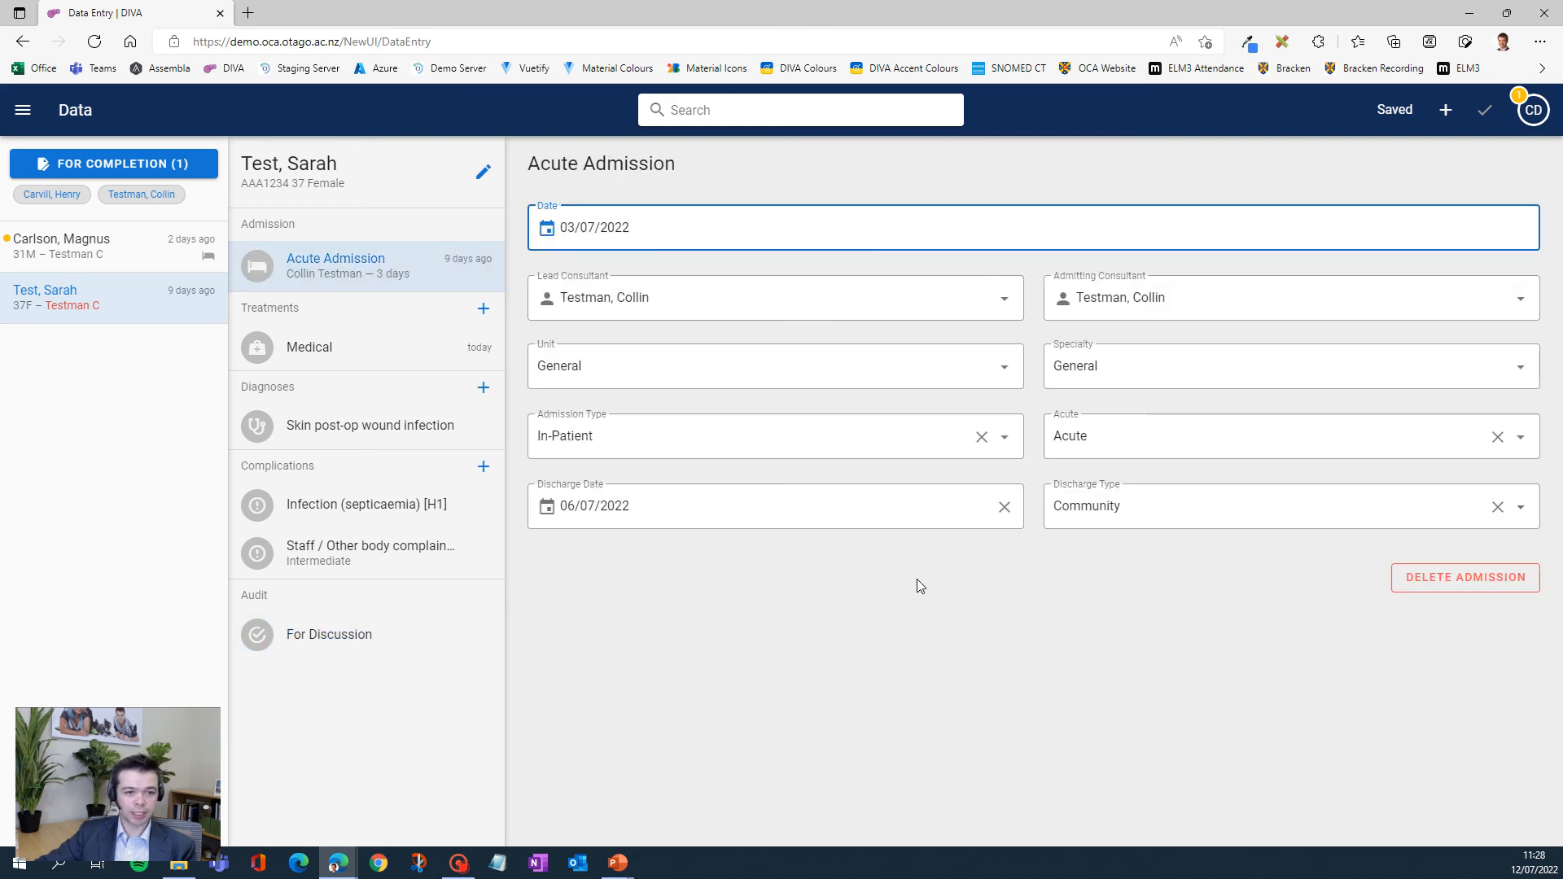
pyautogui.click(1471, 584)
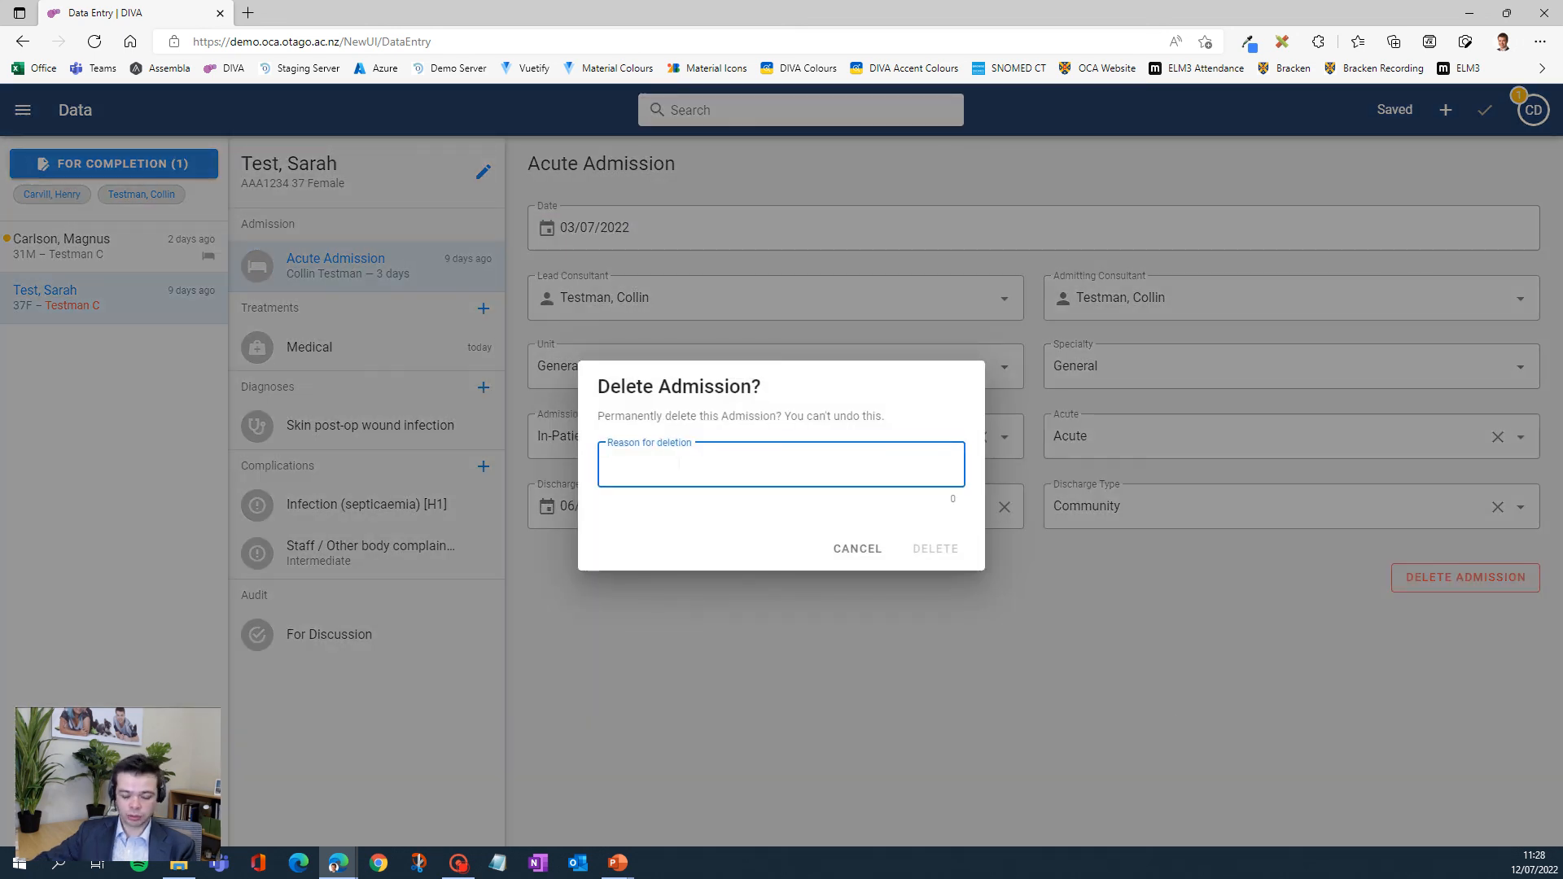
pyautogui.click(852, 548)
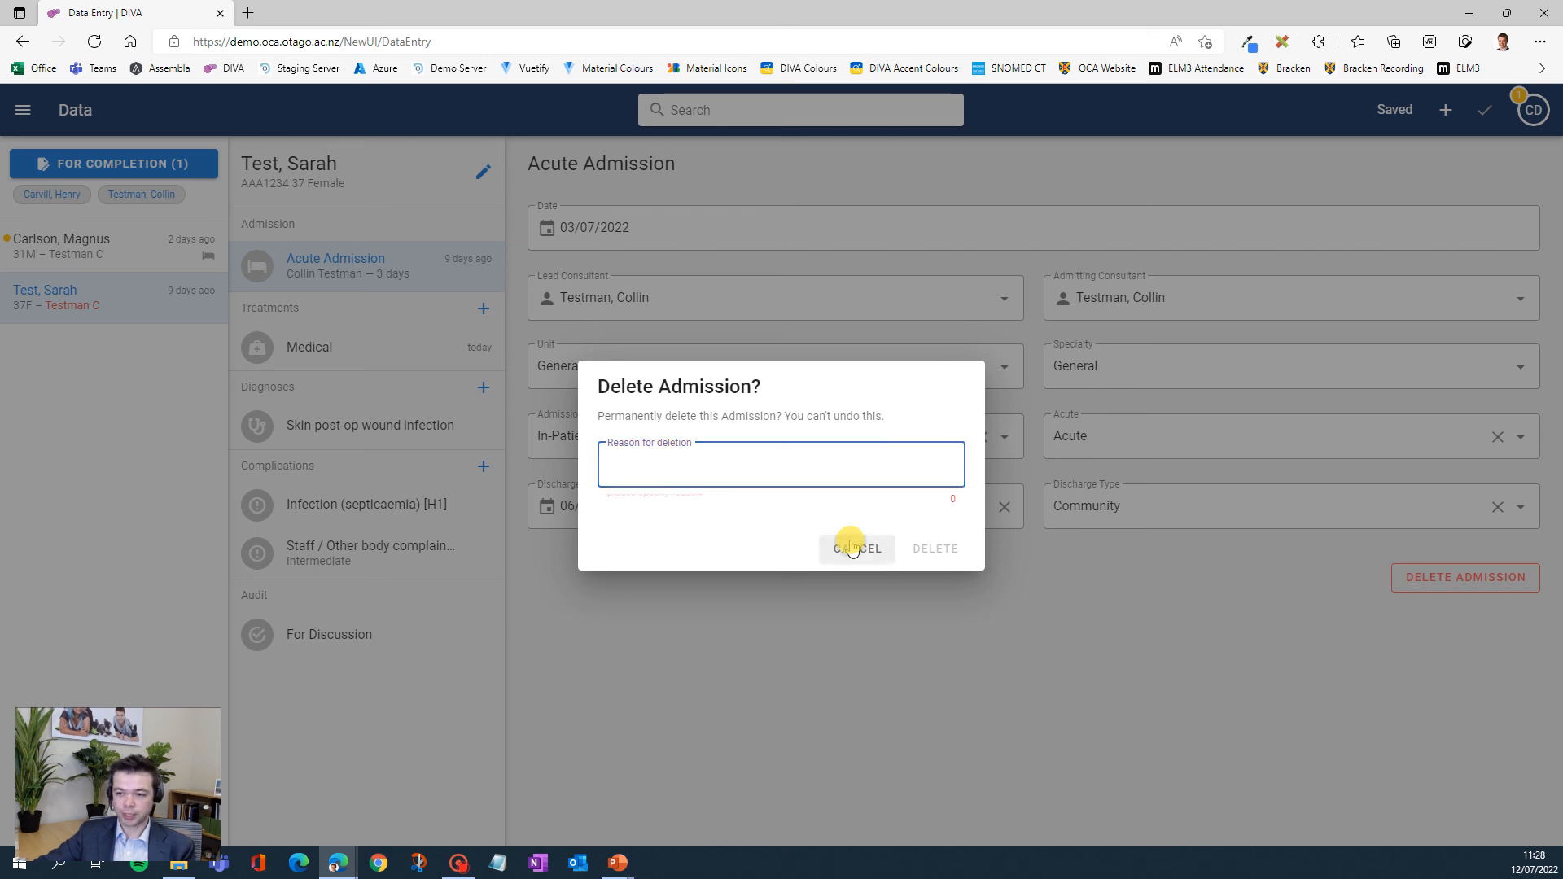